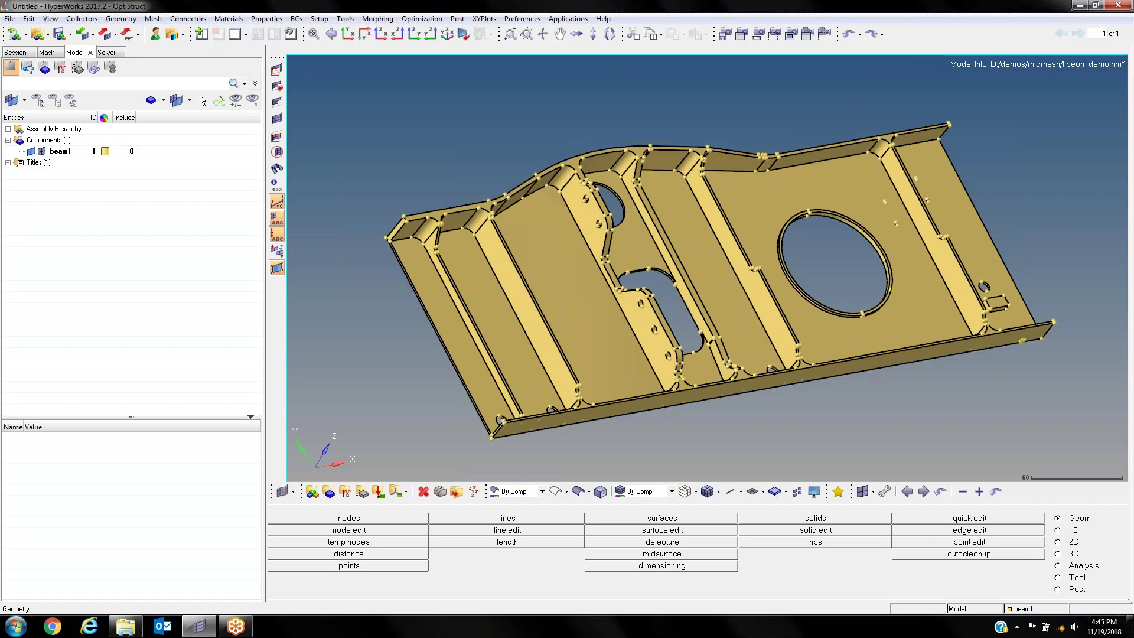
Step: Open the solid edit tools and look through the line, plane/surface, merge, detach and boolean options
{"action": "mouse_move", "coordinate": [721, 313]}
{"action": "left_mouse_down", "text": "ctrl"}
{"action": "mouse_move", "coordinate": [737, 297]}
{"action": "mouse_move", "coordinate": [731, 324]}
{"action": "left_mouse_up", "text": "ctrl"}
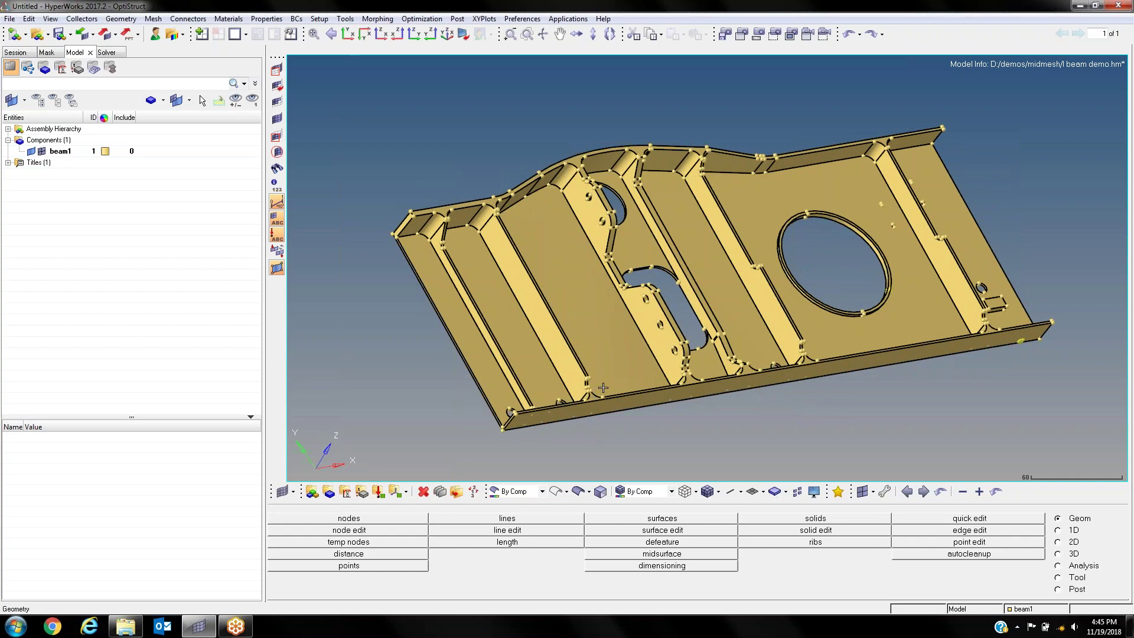
{"action": "mouse_move", "coordinate": [694, 335]}
{"action": "left_mouse_down", "text": "ctrl"}
{"action": "mouse_move", "coordinate": [658, 322]}
{"action": "mouse_move", "coordinate": [707, 330]}
{"action": "left_mouse_up", "text": "ctrl"}
{"action": "left_click_drag", "start_coordinate": [628, 365], "coordinate": [634, 377], "text": "ctrl"}
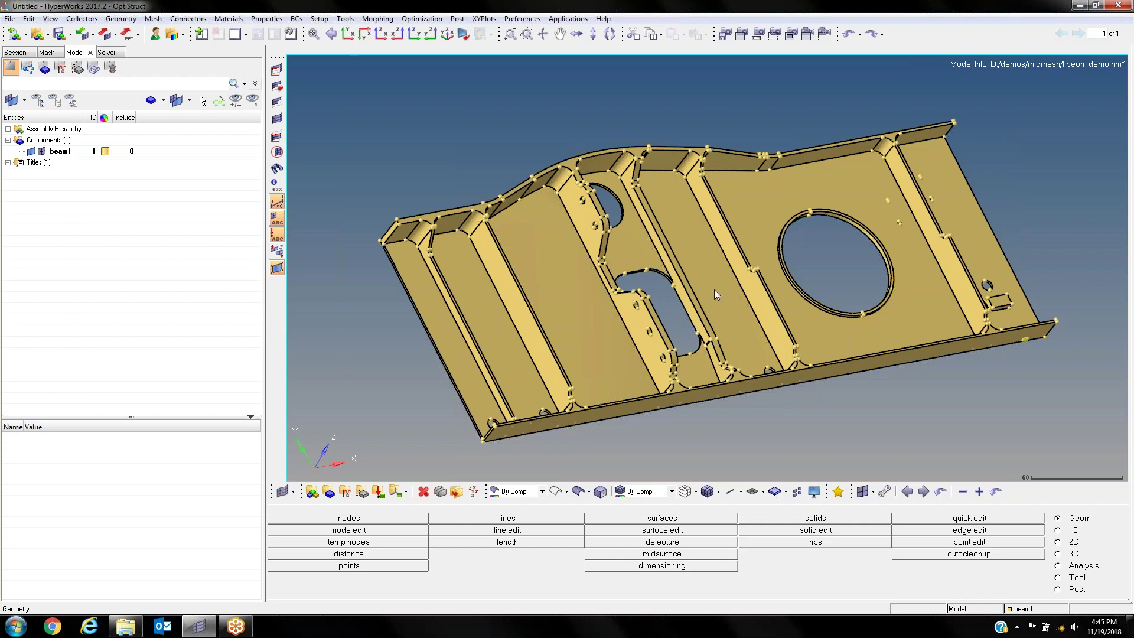
{"action": "left_click", "coordinate": [807, 531]}
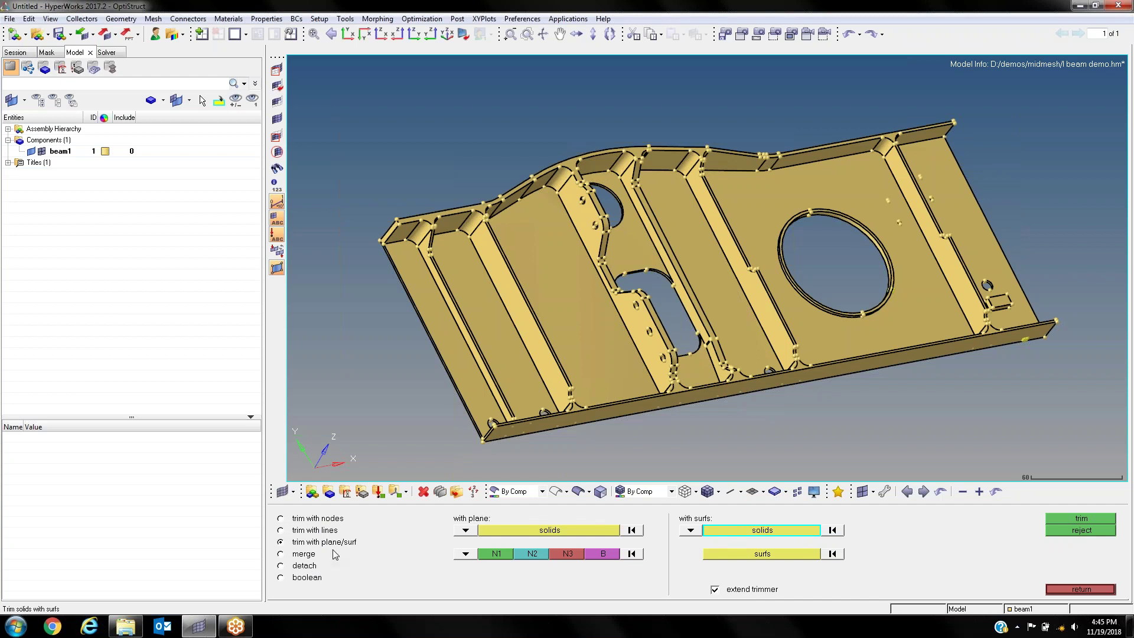
{"action": "left_click", "coordinate": [323, 531]}
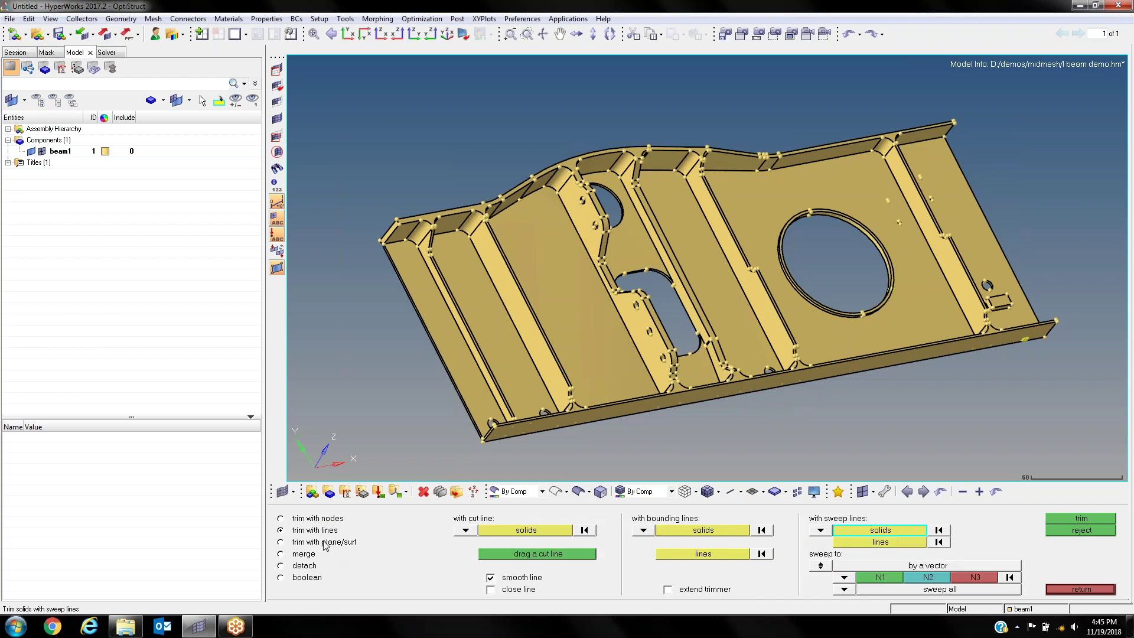
{"action": "left_click", "coordinate": [331, 542]}
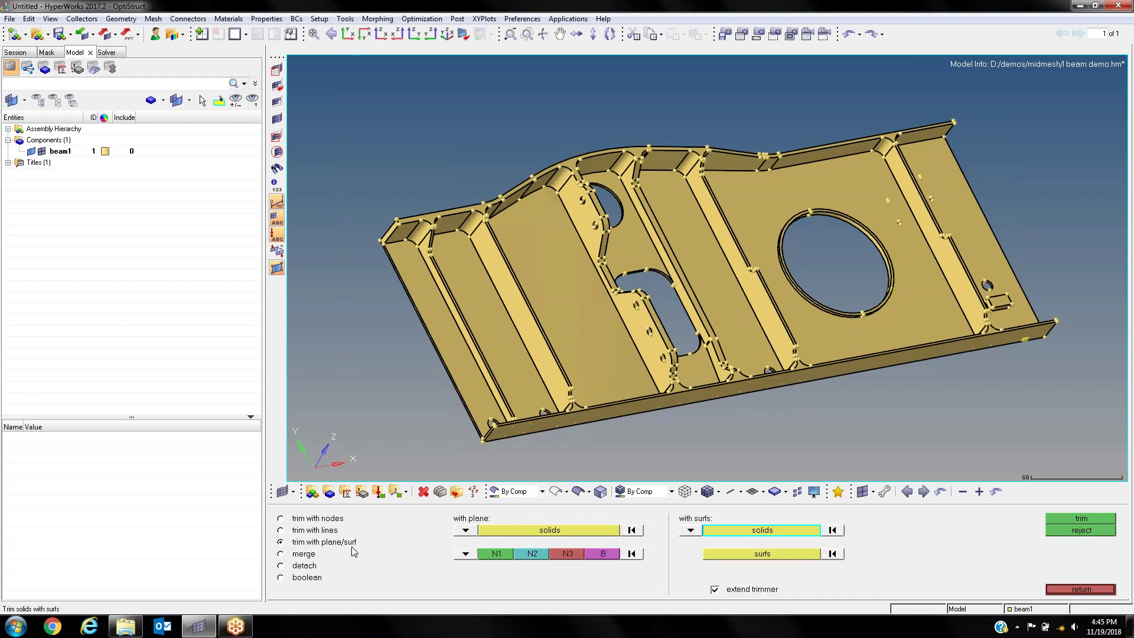
{"action": "left_click", "coordinate": [306, 557]}
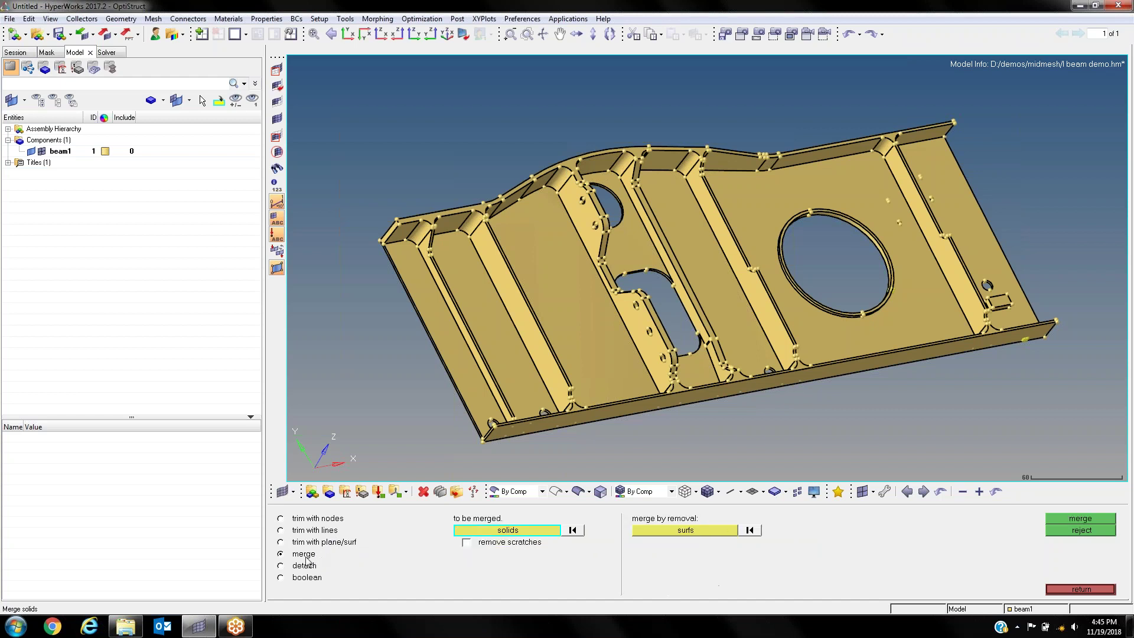
{"action": "left_click", "coordinate": [305, 565]}
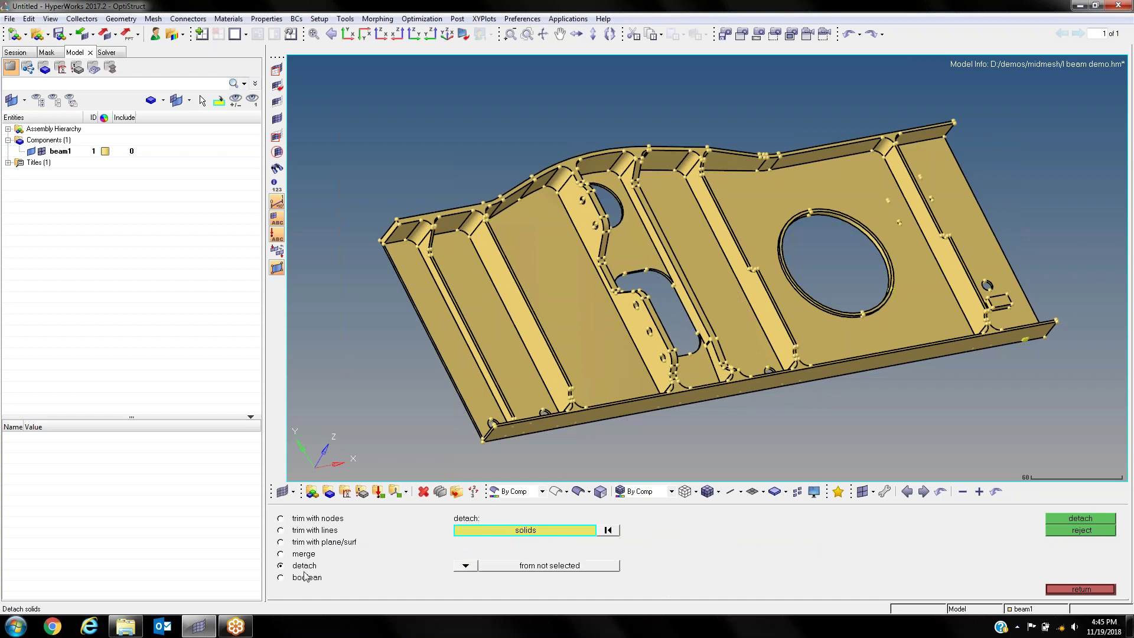
{"action": "left_click", "coordinate": [307, 577]}
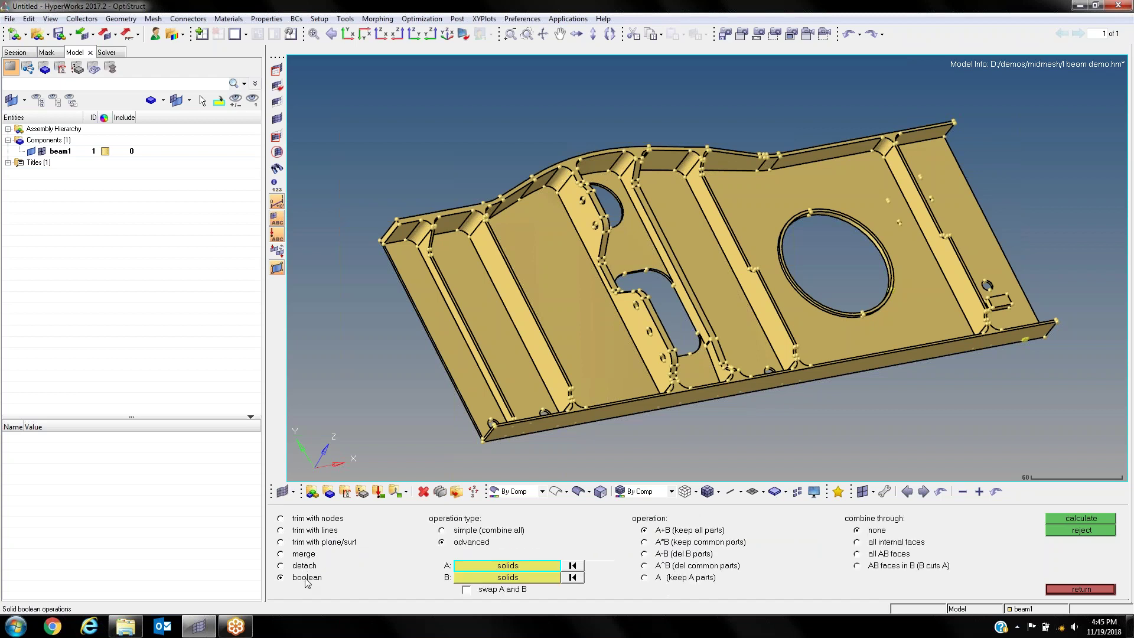
Step: Trim the beam solid with the web's flat surface, keeping the trimmer extended
{"action": "left_click", "coordinate": [321, 542]}
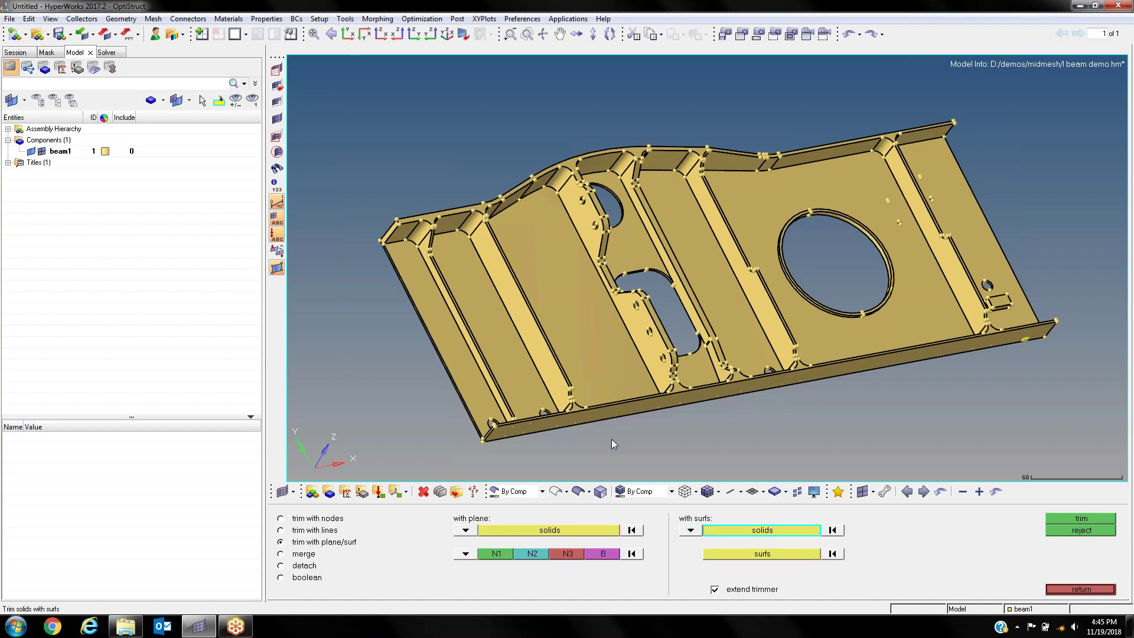
{"action": "left_click_drag", "start_coordinate": [749, 334], "coordinate": [725, 215], "text": "ctrl"}
{"action": "mouse_move", "coordinate": [734, 198]}
{"action": "right_mouse_down", "text": "ctrl"}
{"action": "mouse_move", "coordinate": [748, 186]}
{"action": "mouse_move", "coordinate": [735, 187]}
{"action": "right_mouse_up", "text": "ctrl"}
{"action": "scroll", "coordinate": [748, 186], "scroll_direction": "up", "scroll_amount": 2, "text": "ctrl"}
{"action": "left_click", "coordinate": [652, 214]}
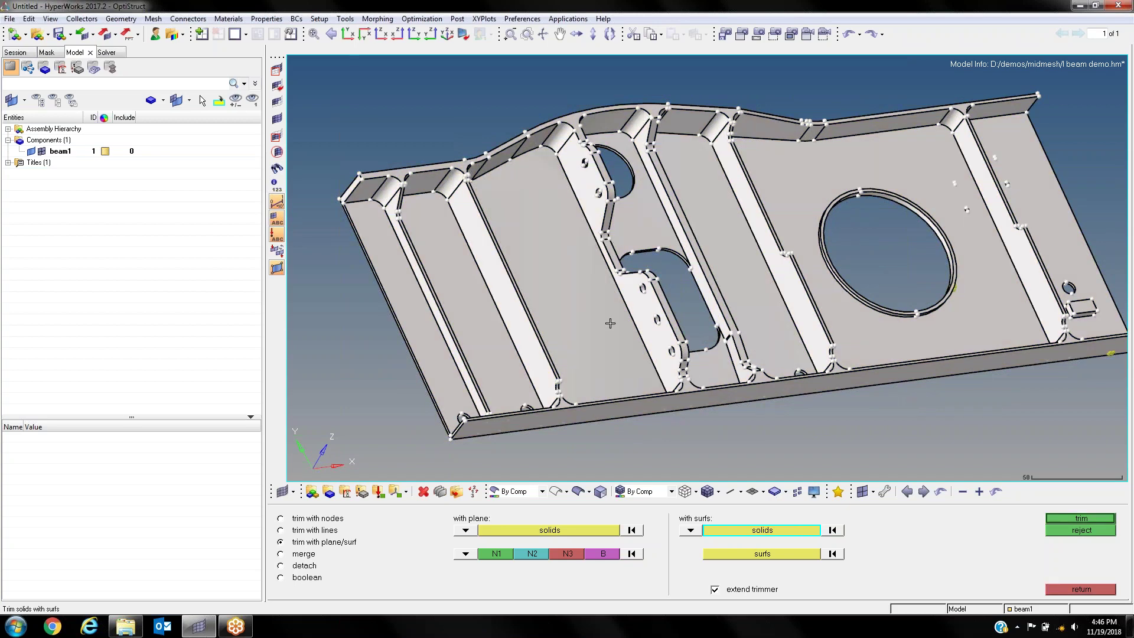
{"action": "left_click", "coordinate": [752, 554]}
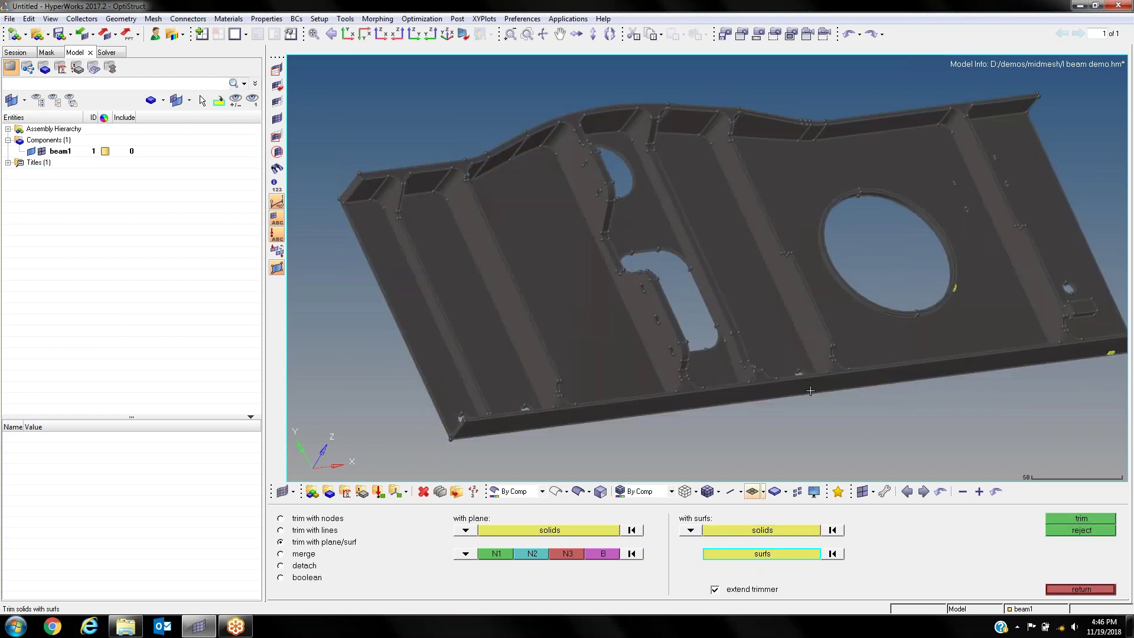
{"action": "left_click", "coordinate": [705, 368]}
{"action": "left_click", "coordinate": [1083, 519]}
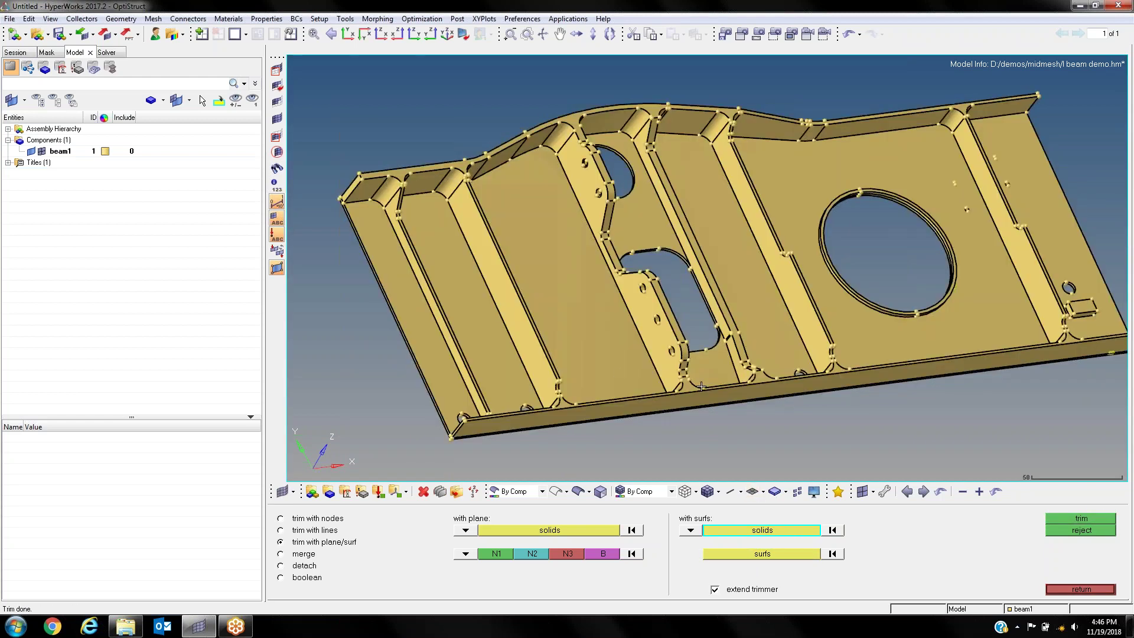
Step: Check the split by selecting and deselecting the rib-and-flange solid and the web solid
{"action": "left_click", "coordinate": [747, 349]}
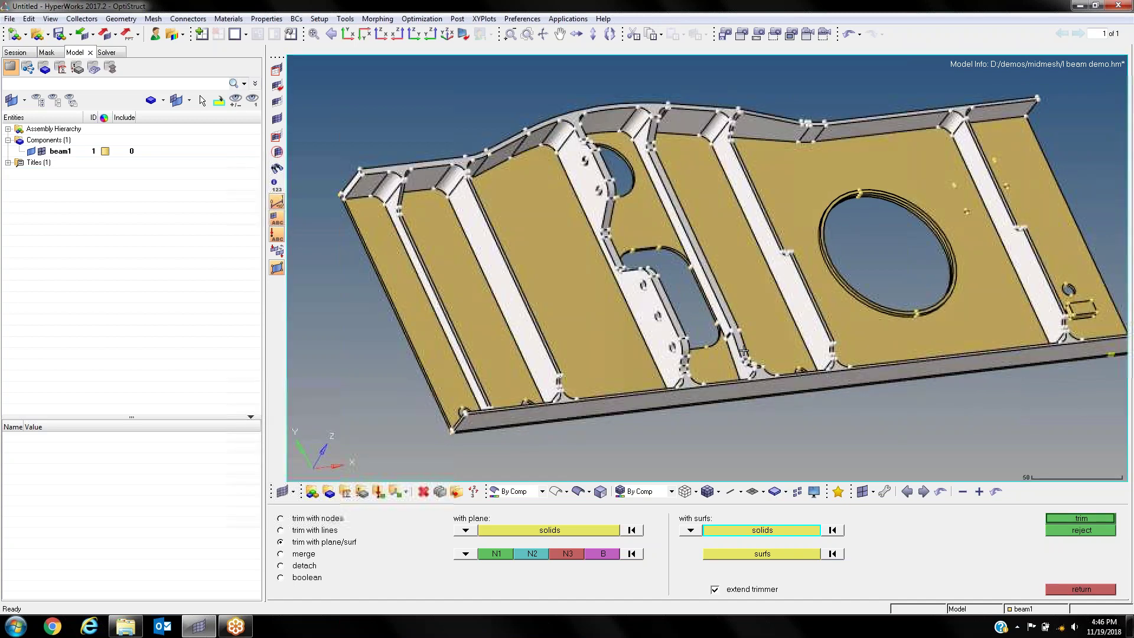
{"action": "left_click", "coordinate": [716, 365]}
{"action": "right_click", "coordinate": [716, 366]}
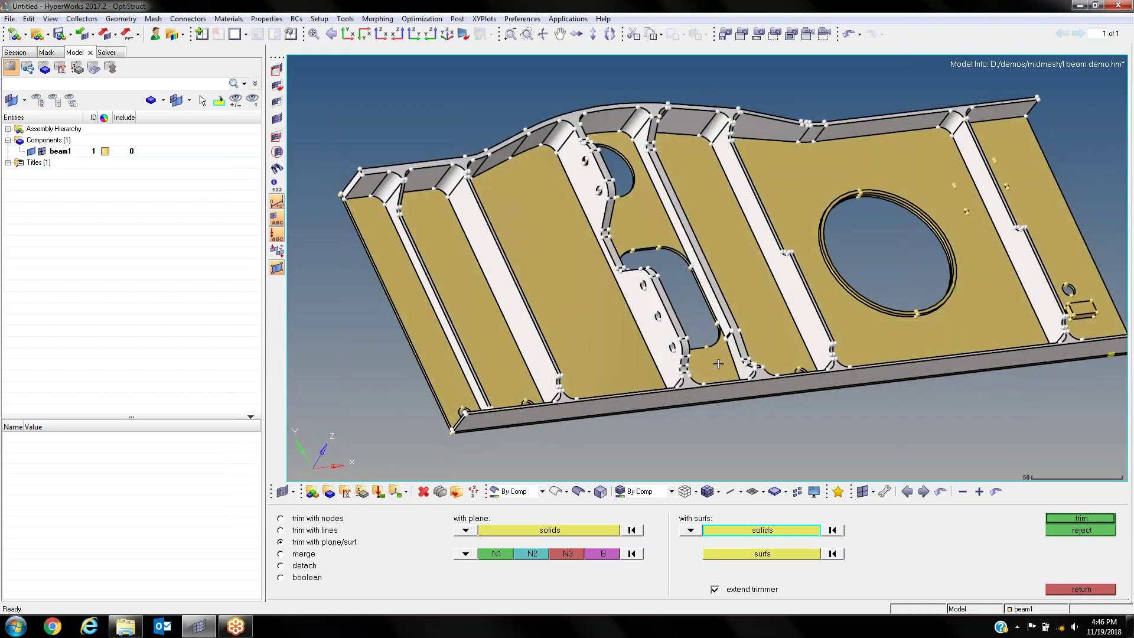
{"action": "right_click", "coordinate": [733, 357]}
{"action": "left_click", "coordinate": [716, 365]}
{"action": "right_click", "coordinate": [716, 366]}
{"action": "left_click", "coordinate": [736, 358]}
{"action": "right_click", "coordinate": [735, 358]}
{"action": "left_click", "coordinate": [717, 372]}
{"action": "right_click", "coordinate": [718, 372]}
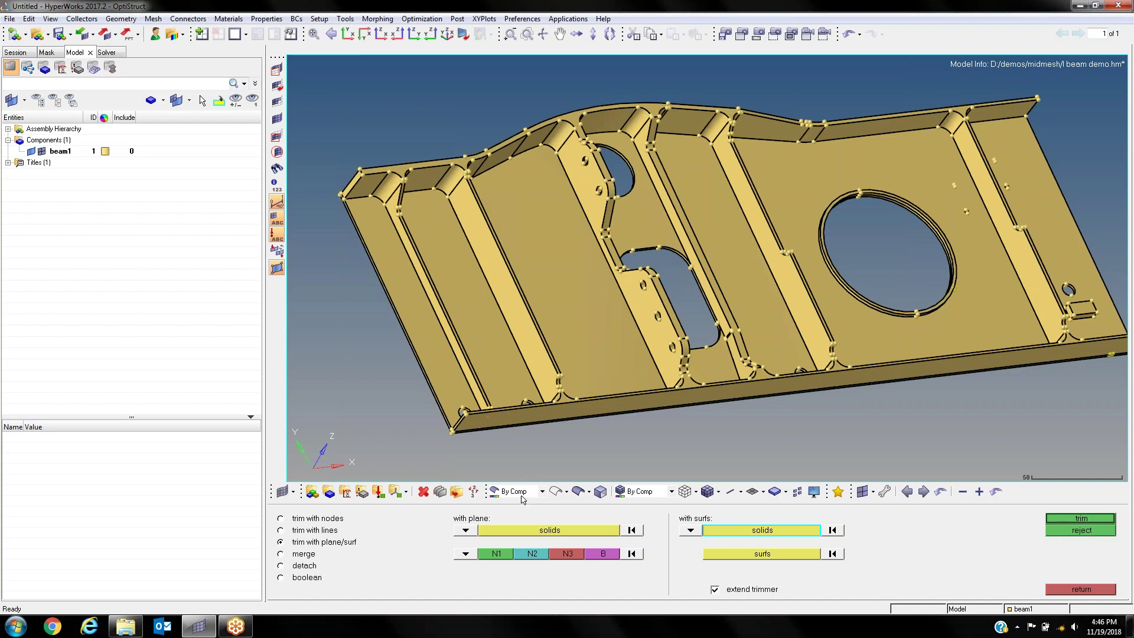
Step: Color the geometry By Topo and examine the faces shared between the web and the ribs
{"action": "left_click", "coordinate": [541, 492]}
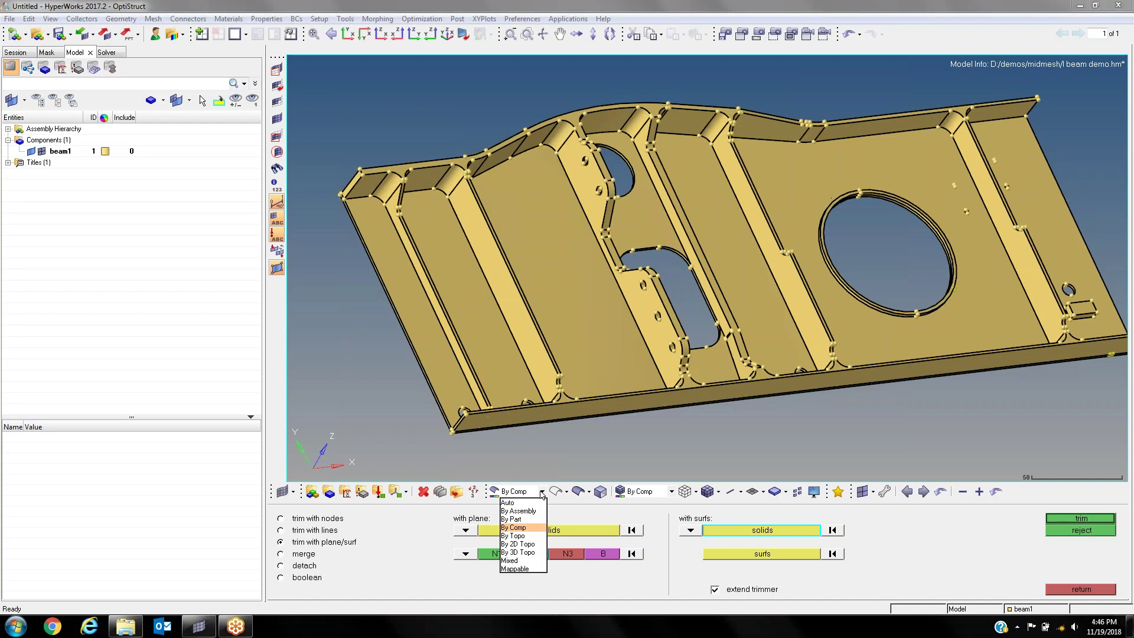
{"action": "left_click", "coordinate": [513, 536]}
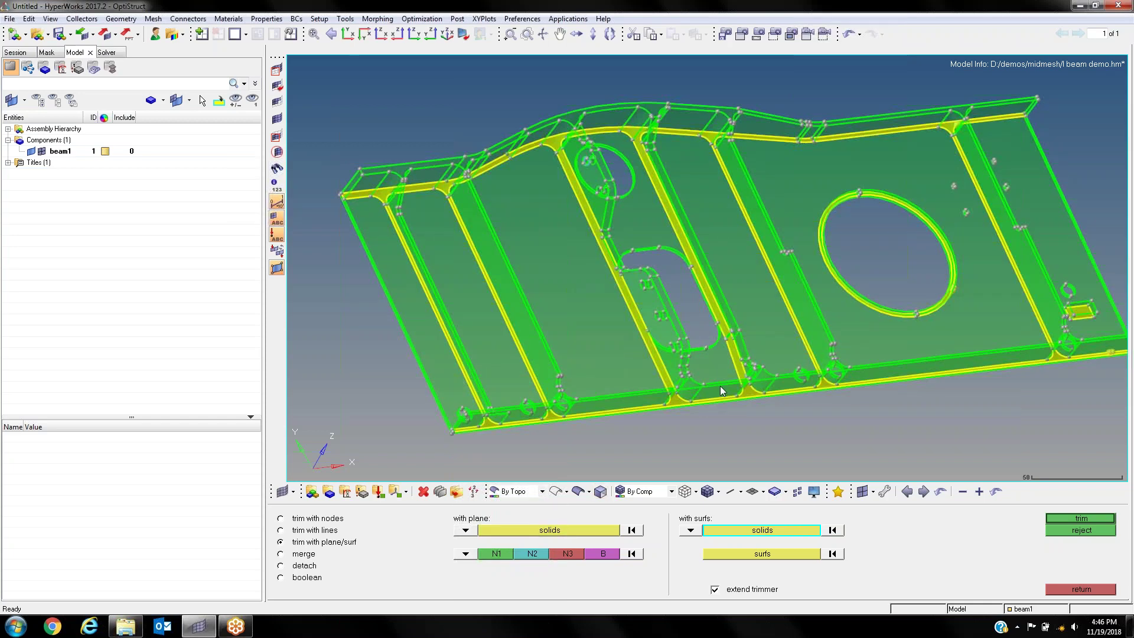
{"action": "left_click_drag", "start_coordinate": [729, 315], "coordinate": [692, 260], "text": "ctrl"}
{"action": "scroll", "coordinate": [692, 260], "scroll_direction": "up", "scroll_amount": 3, "text": "ctrl"}
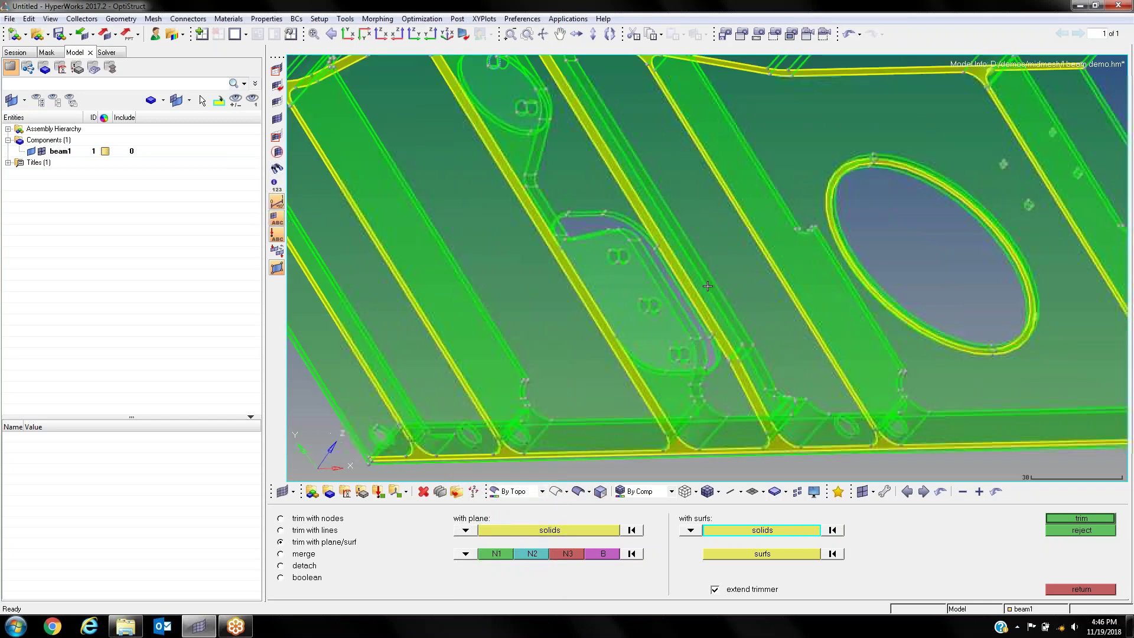
{"action": "scroll", "coordinate": [692, 260], "scroll_direction": "down", "scroll_amount": 4, "text": "ctrl"}
{"action": "scroll", "coordinate": [692, 260], "scroll_direction": "up", "scroll_amount": 3}
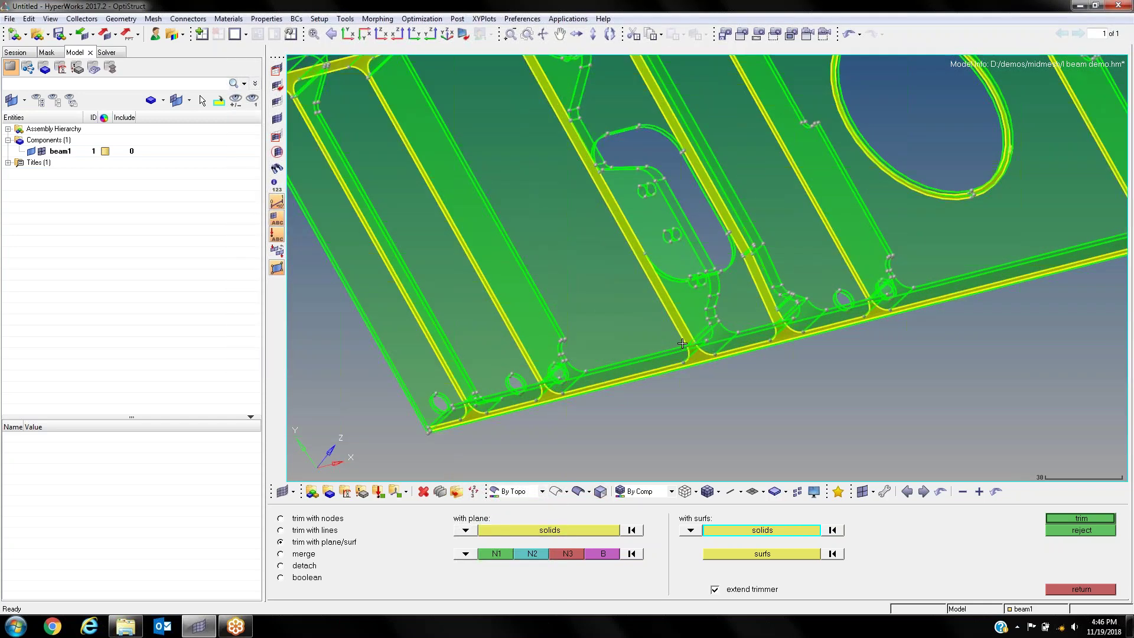
{"action": "left_click_drag", "start_coordinate": [541, 334], "coordinate": [497, 253], "text": "ctrl"}
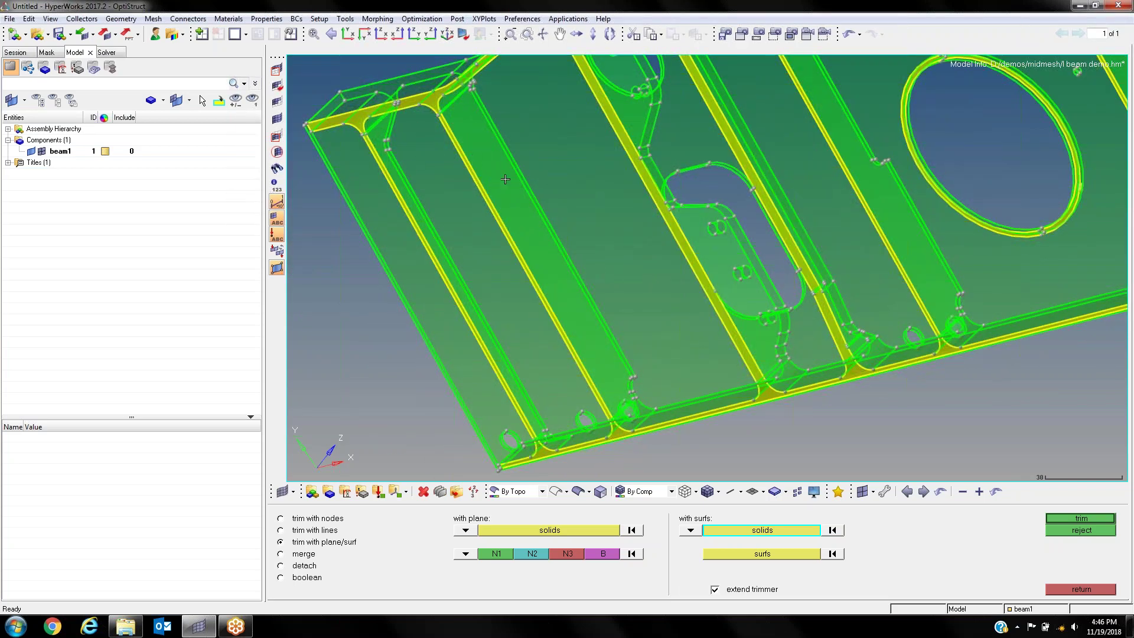
{"action": "right_click_drag", "start_coordinate": [546, 181], "coordinate": [511, 212], "text": "ctrl"}
Step: Highlight the rib-and-flange solid and the web solid in turn to examine how the beam is partitioned
{"action": "left_click", "coordinate": [511, 213]}
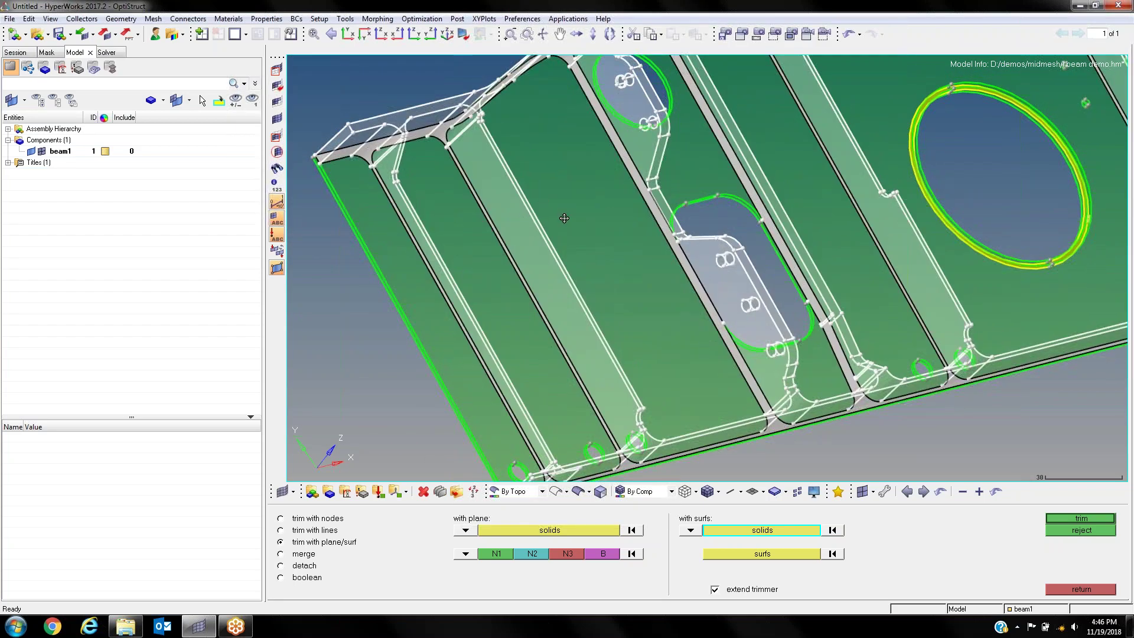
{"action": "scroll", "coordinate": [566, 218], "scroll_direction": "down", "scroll_amount": 3, "text": "ctrl"}
{"action": "scroll", "coordinate": [534, 199], "scroll_direction": "up", "scroll_amount": 3}
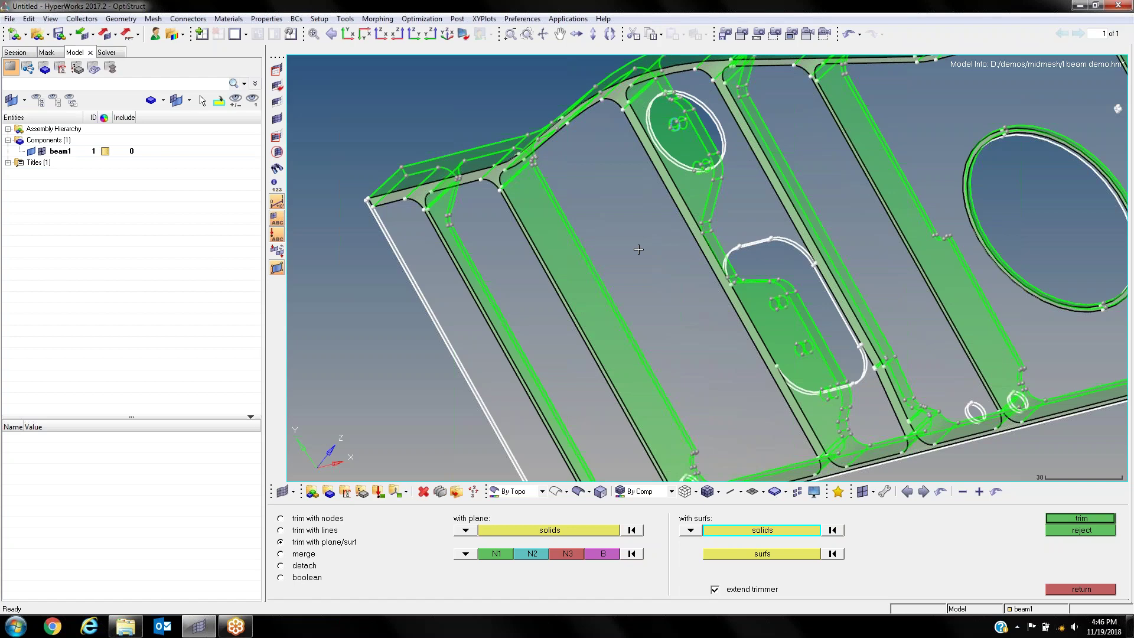
{"action": "scroll", "coordinate": [639, 248], "scroll_direction": "down", "scroll_amount": 3}
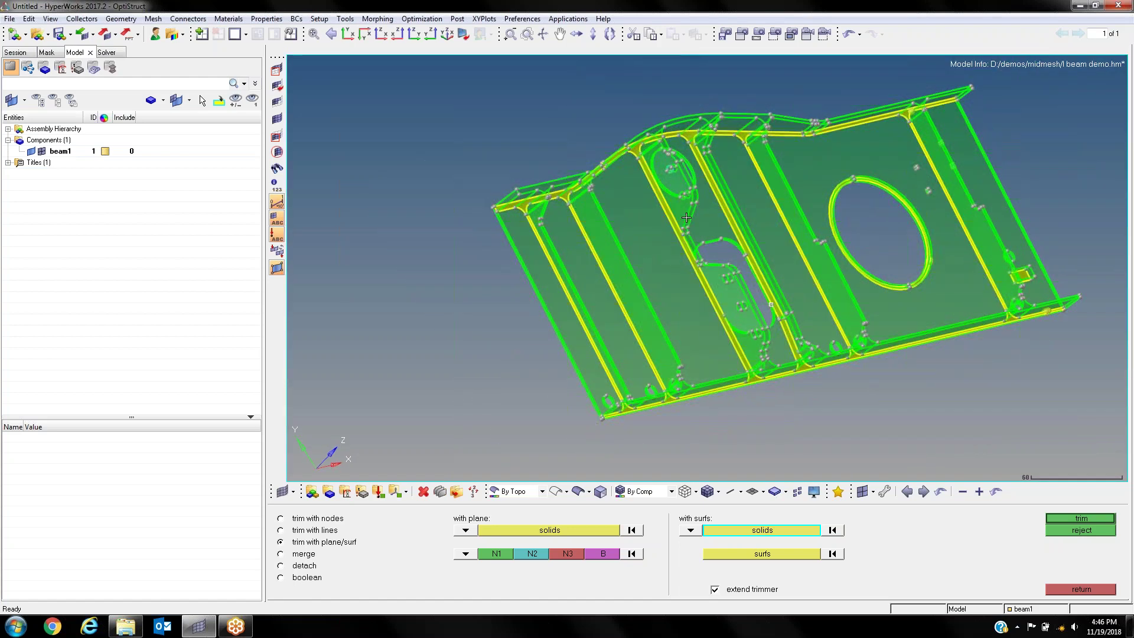
{"action": "left_click_drag", "start_coordinate": [669, 184], "coordinate": [742, 229], "text": "ctrl"}
{"action": "right_click_drag", "start_coordinate": [741, 229], "coordinate": [665, 242], "text": "ctrl"}
{"action": "left_click_drag", "start_coordinate": [1015, 286], "coordinate": [773, 245], "text": "ctrl"}
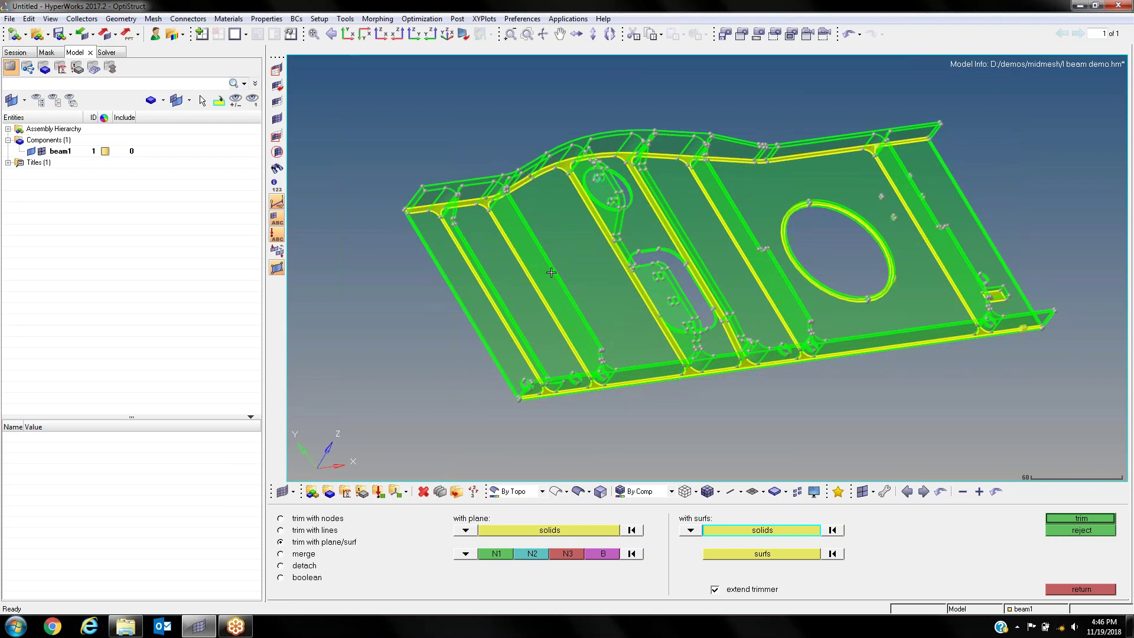
Step: Set the geometry color mode to Mappable and view the beam's ribs and web at an angle
{"action": "left_click", "coordinate": [542, 492]}
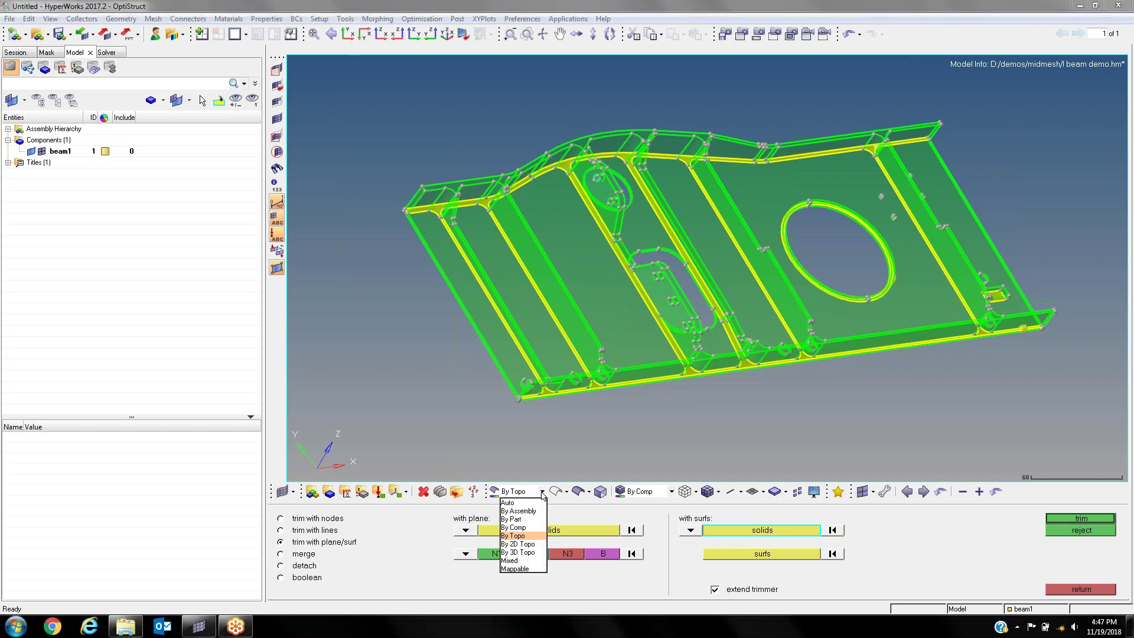
{"action": "left_click", "coordinate": [523, 567]}
{"action": "mouse_move", "coordinate": [679, 413]}
{"action": "left_mouse_down", "text": "ctrl"}
{"action": "mouse_move", "coordinate": [709, 349]}
{"action": "mouse_move", "coordinate": [700, 309]}
{"action": "mouse_move", "coordinate": [638, 278]}
{"action": "mouse_move", "coordinate": [711, 251]}
{"action": "mouse_move", "coordinate": [647, 271]}
{"action": "mouse_move", "coordinate": [627, 241]}
{"action": "mouse_move", "coordinate": [640, 228]}
{"action": "mouse_move", "coordinate": [519, 290]}
{"action": "mouse_move", "coordinate": [633, 353]}
{"action": "mouse_move", "coordinate": [652, 286]}
{"action": "mouse_move", "coordinate": [589, 182]}
{"action": "left_mouse_up", "text": "ctrl"}
{"action": "scroll", "coordinate": [652, 285], "scroll_direction": "down", "scroll_amount": 1, "text": "ctrl"}
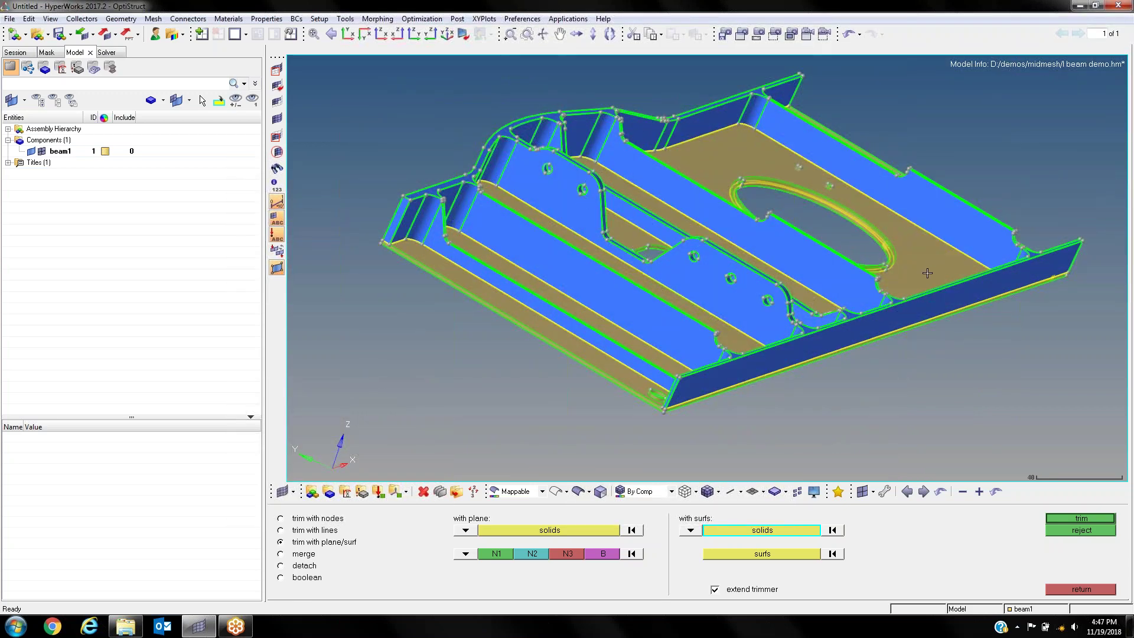
{"action": "left_click_drag", "start_coordinate": [897, 289], "coordinate": [617, 280], "text": "ctrl"}
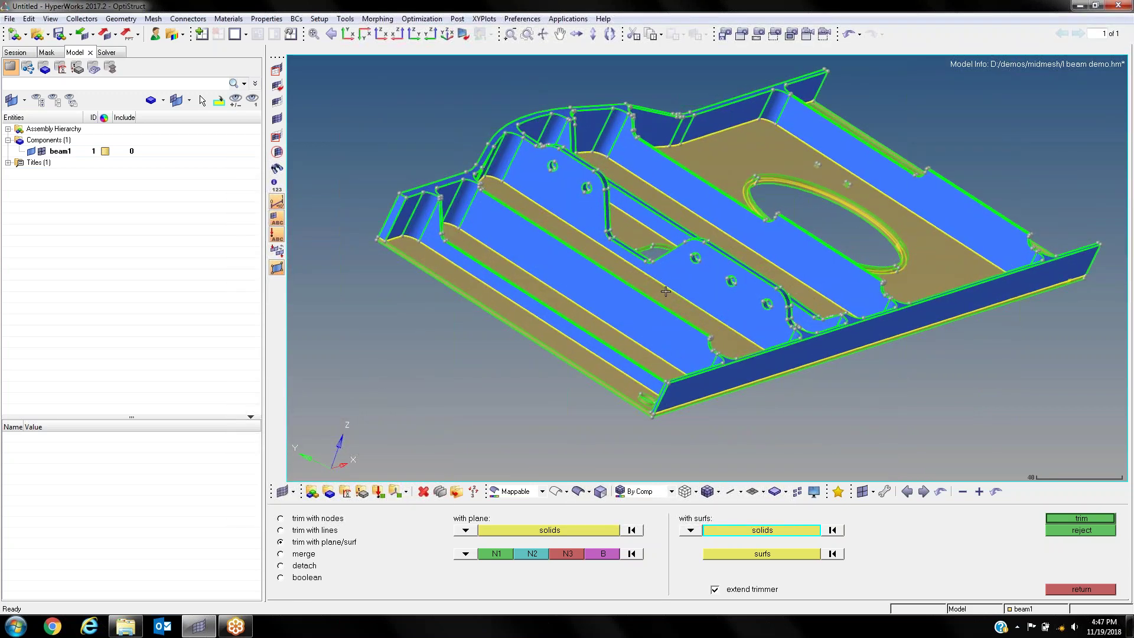
{"action": "left_click_drag", "start_coordinate": [633, 214], "coordinate": [660, 213], "text": "ctrl"}
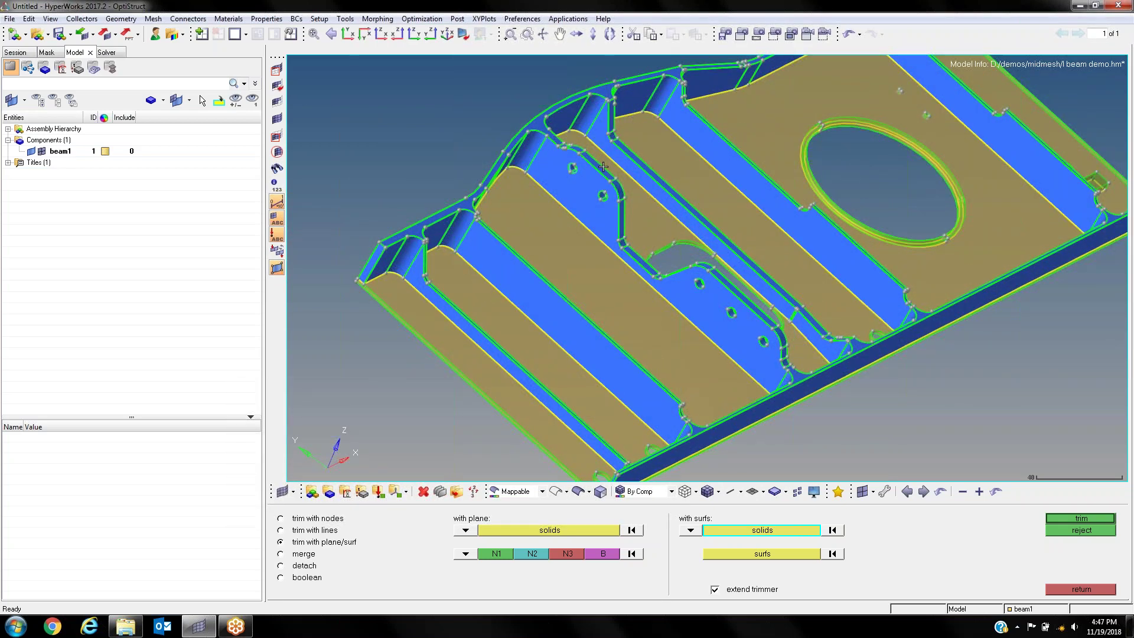
Step: Examine the mappability colors along the ribs, flanges and web
{"action": "scroll", "coordinate": [898, 150], "scroll_direction": "down", "scroll_amount": 3}
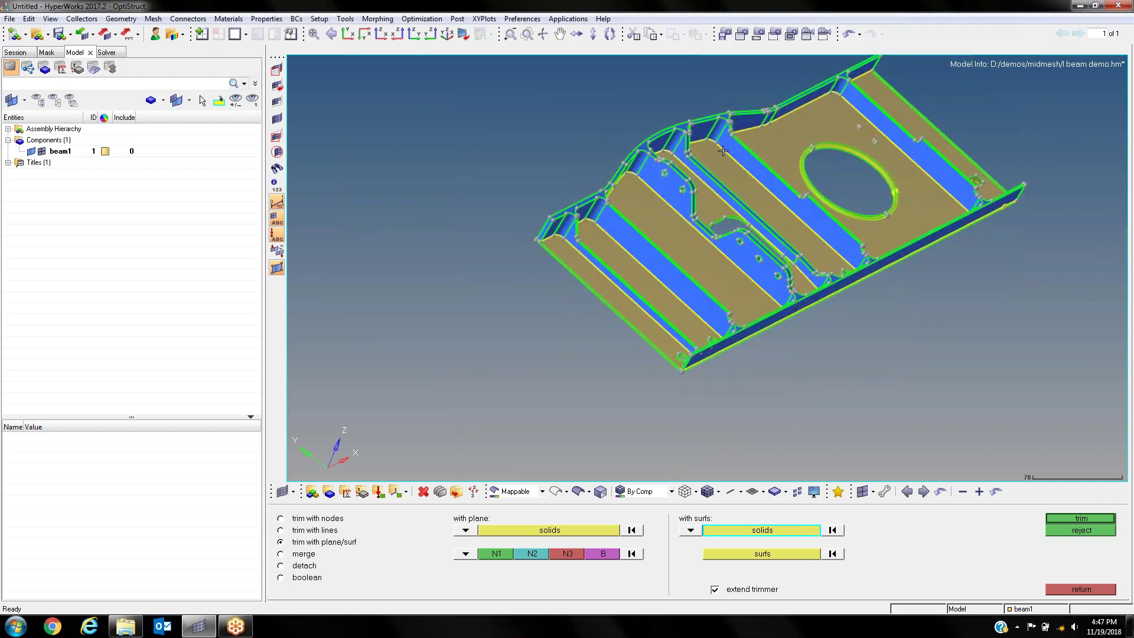
{"action": "scroll", "coordinate": [682, 156], "scroll_direction": "up", "scroll_amount": 1}
{"action": "left_click_drag", "start_coordinate": [677, 216], "coordinate": [655, 210], "text": "ctrl"}
{"action": "scroll", "coordinate": [586, 281], "scroll_direction": "up", "scroll_amount": 1}
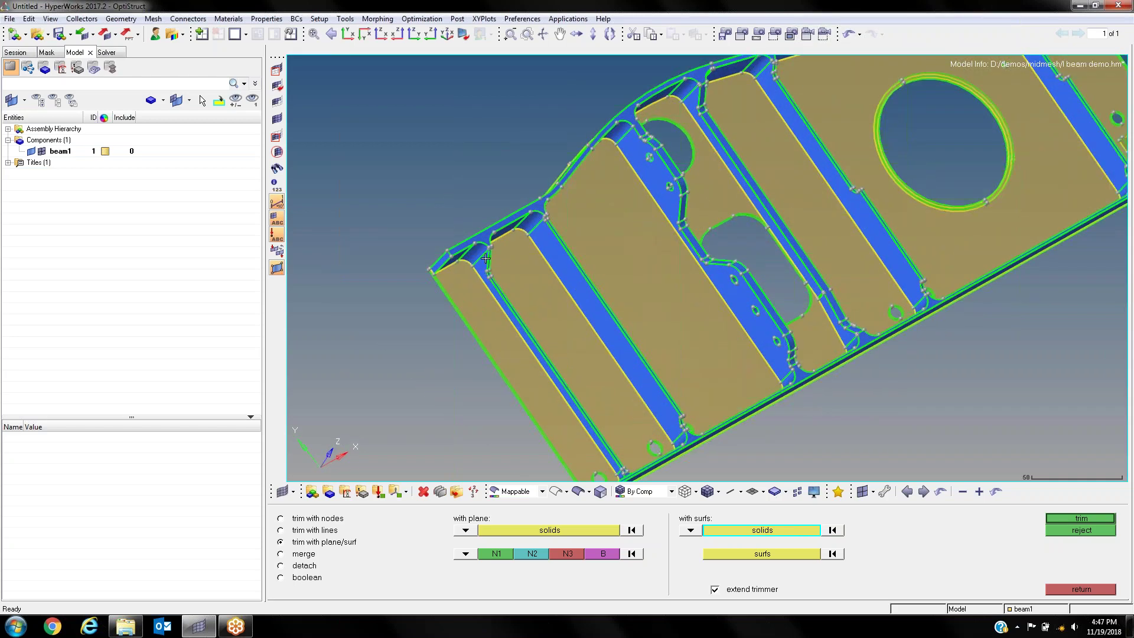
{"action": "right_click_drag", "start_coordinate": [844, 234], "coordinate": [821, 352], "text": "ctrl"}
{"action": "scroll", "coordinate": [765, 286], "scroll_direction": "down", "scroll_amount": 1}
{"action": "right_click_drag", "start_coordinate": [759, 279], "coordinate": [759, 245], "text": "ctrl"}
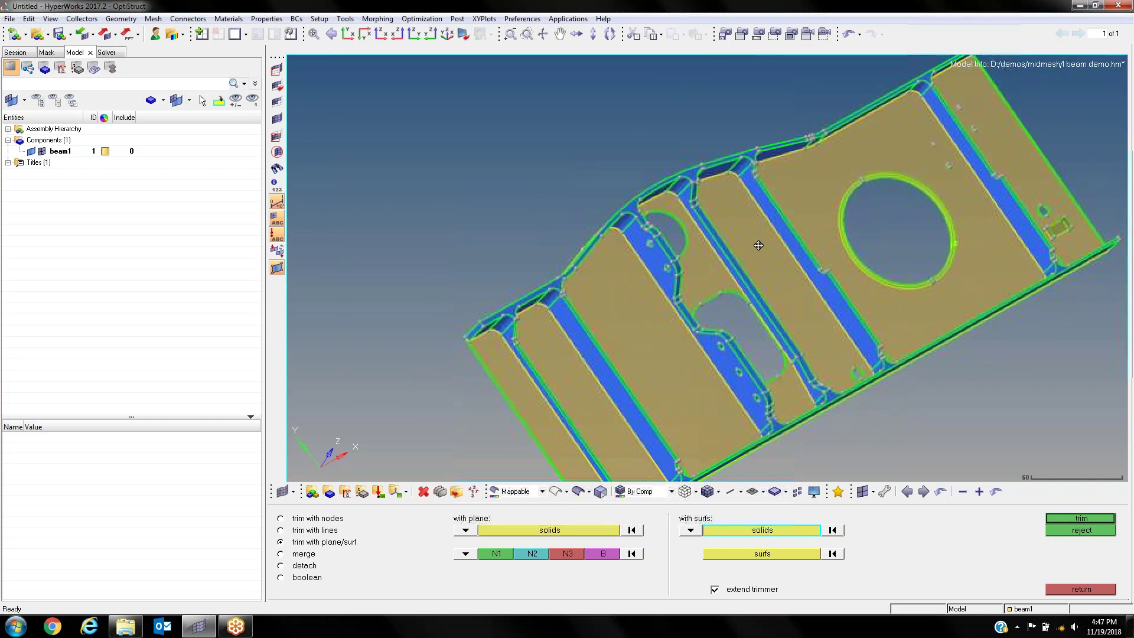
{"action": "right_click_drag", "start_coordinate": [858, 401], "coordinate": [927, 284], "text": "ctrl"}
{"action": "scroll", "coordinate": [927, 284], "scroll_direction": "down", "scroll_amount": 2}
{"action": "left_click_drag", "start_coordinate": [904, 229], "coordinate": [911, 220], "text": "ctrl"}
{"action": "right_click_drag", "start_coordinate": [793, 150], "coordinate": [751, 190], "text": "ctrl"}
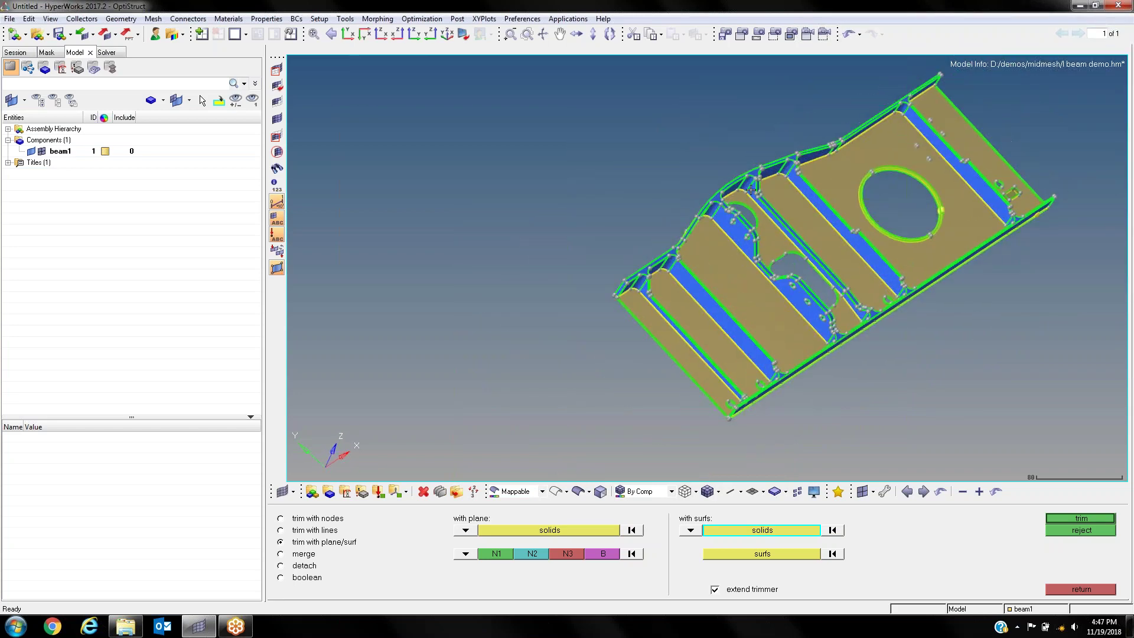
Step: Set up a sweep-line trim of the rib-and-flange solid using the short edge where the first rib meets the flange
{"action": "left_click_drag", "start_coordinate": [751, 190], "coordinate": [733, 124], "text": "ctrl"}
{"action": "scroll", "coordinate": [672, 221], "scroll_direction": "up", "scroll_amount": 3, "text": "ctrl"}
{"action": "right_click_drag", "start_coordinate": [672, 233], "coordinate": [673, 222], "text": "ctrl"}
{"action": "left_click_drag", "start_coordinate": [667, 218], "coordinate": [641, 220], "text": "ctrl"}
{"action": "scroll", "coordinate": [659, 228], "scroll_direction": "up", "scroll_amount": 6}
{"action": "scroll", "coordinate": [670, 193], "scroll_direction": "up", "scroll_amount": 2}
{"action": "scroll", "coordinate": [641, 219], "scroll_direction": "down", "scroll_amount": 2}
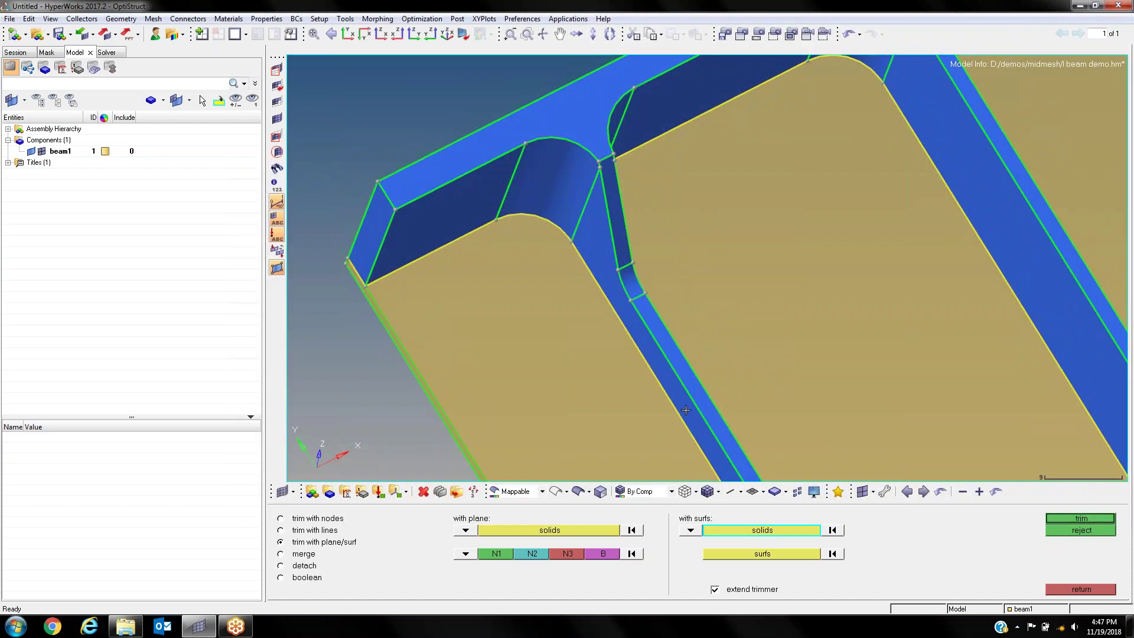
{"action": "left_click", "coordinate": [309, 531]}
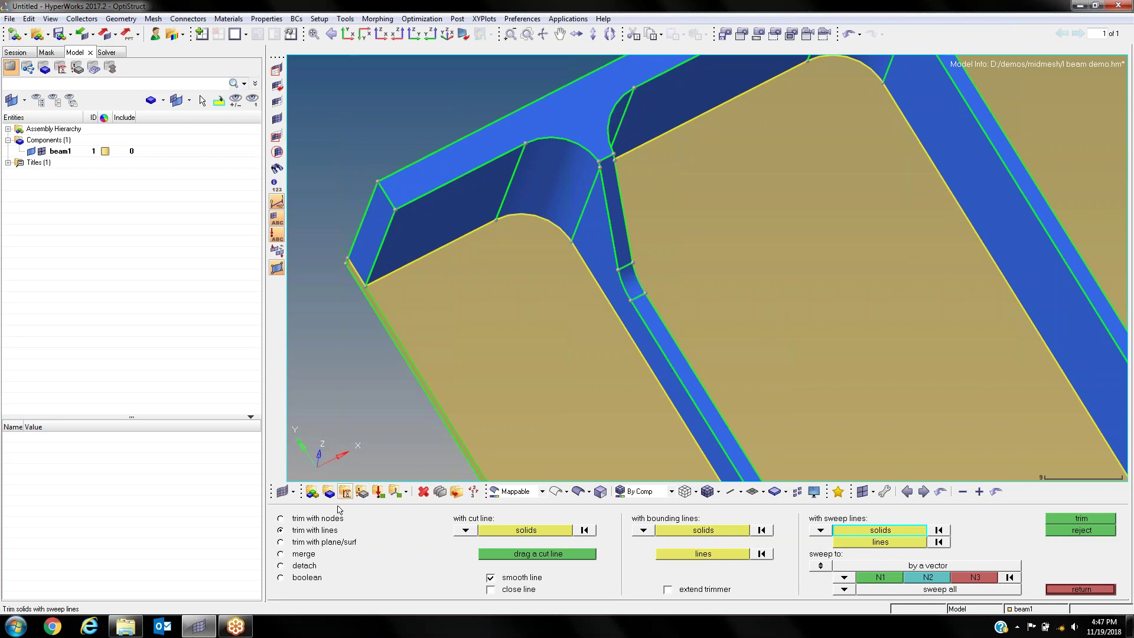
{"action": "middle_click", "coordinate": [625, 230]}
{"action": "right_click_drag", "start_coordinate": [687, 243], "coordinate": [712, 300], "text": "ctrl"}
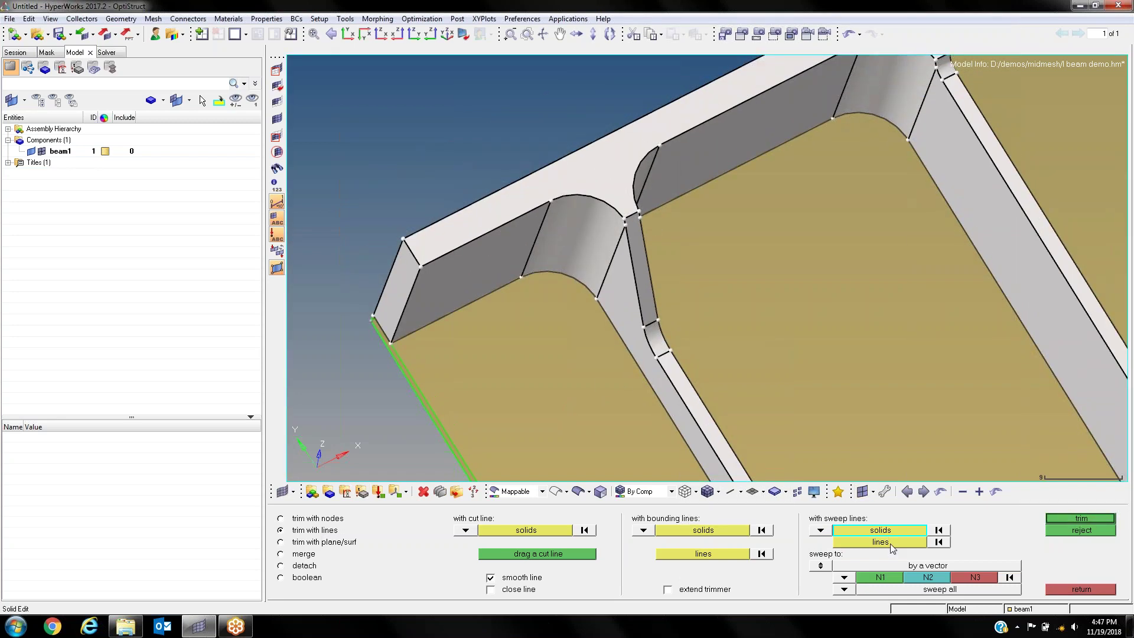
{"action": "left_click", "coordinate": [890, 544]}
{"action": "left_click", "coordinate": [638, 223]}
{"action": "scroll", "coordinate": [637, 220], "scroll_direction": "up", "scroll_amount": 3}
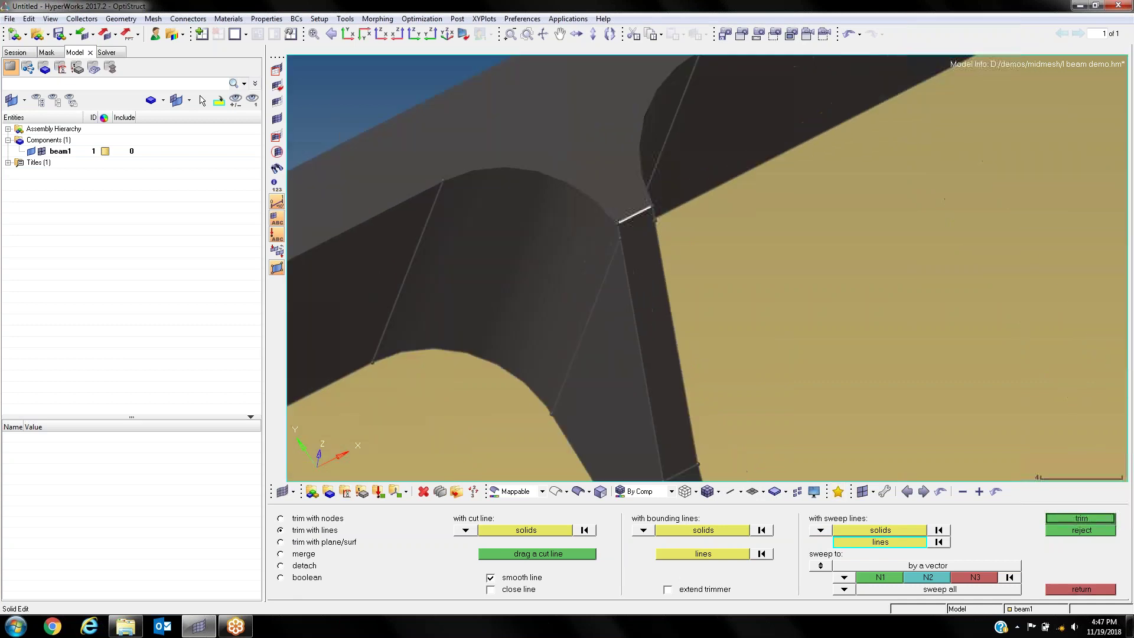
{"action": "scroll", "coordinate": [638, 224], "scroll_direction": "down", "scroll_amount": 2}
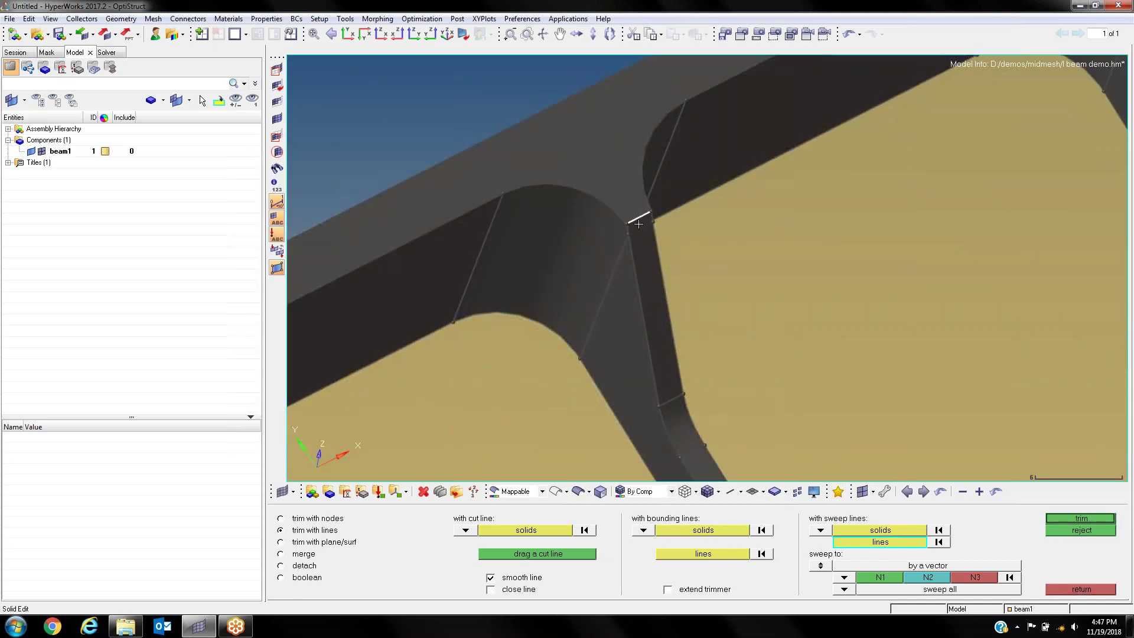
Step: Define the sweep vector from the rib's outer fillet corner to its corner at the web, and trim the solid with sweep all
{"action": "left_click", "coordinate": [880, 577]}
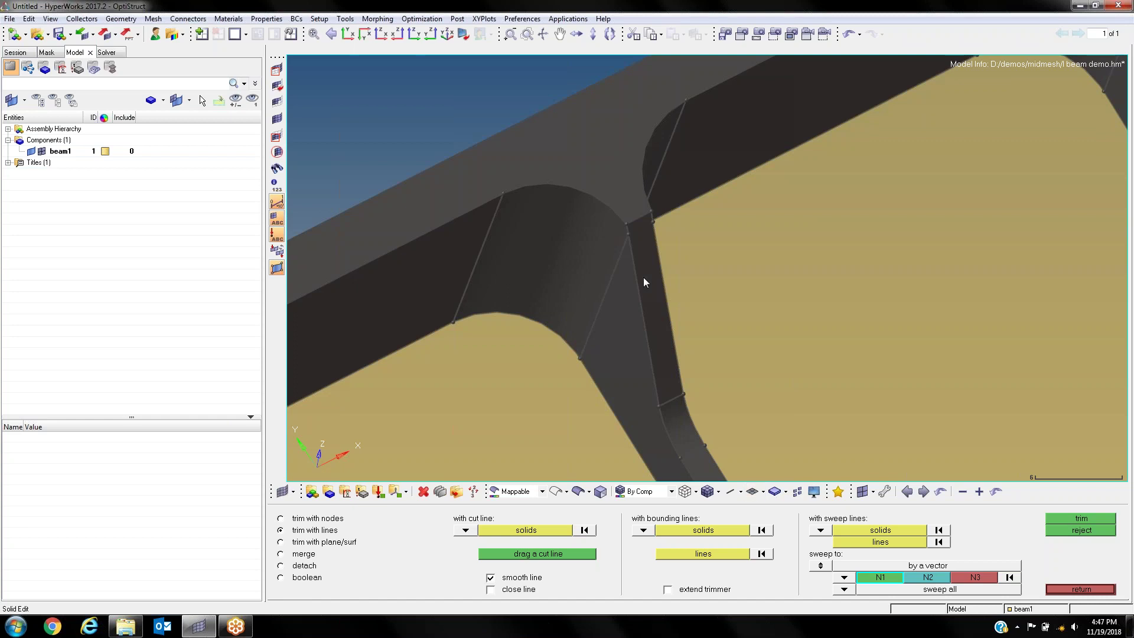
{"action": "left_click", "coordinate": [627, 233]}
{"action": "left_click", "coordinate": [581, 360]}
{"action": "scroll", "coordinate": [627, 229], "scroll_direction": "up", "scroll_amount": 1}
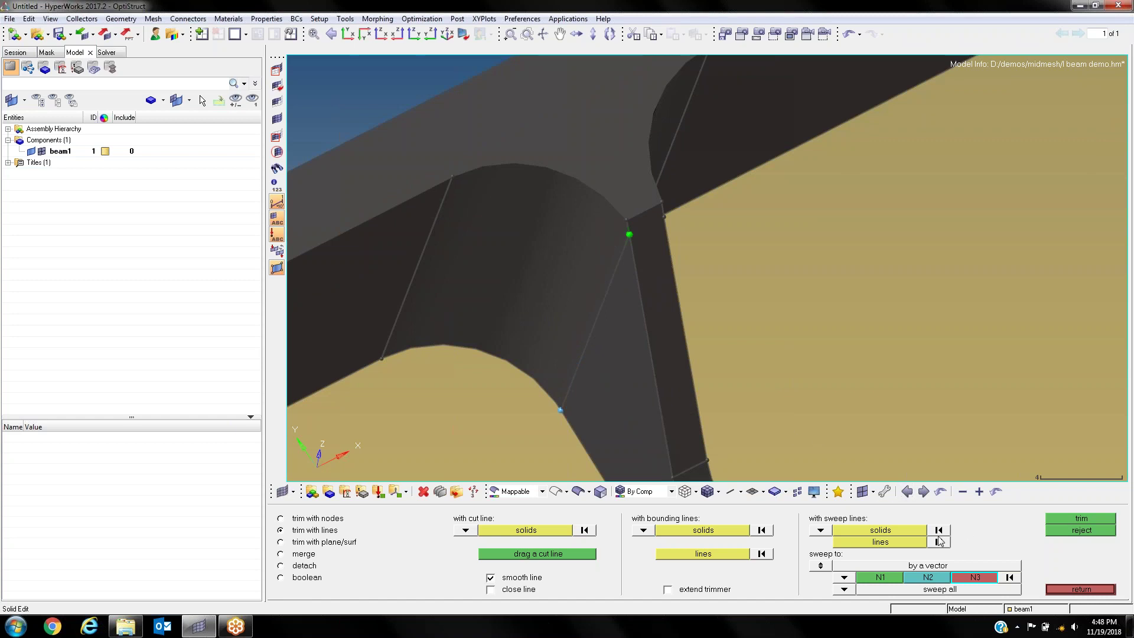
{"action": "left_click", "coordinate": [892, 542]}
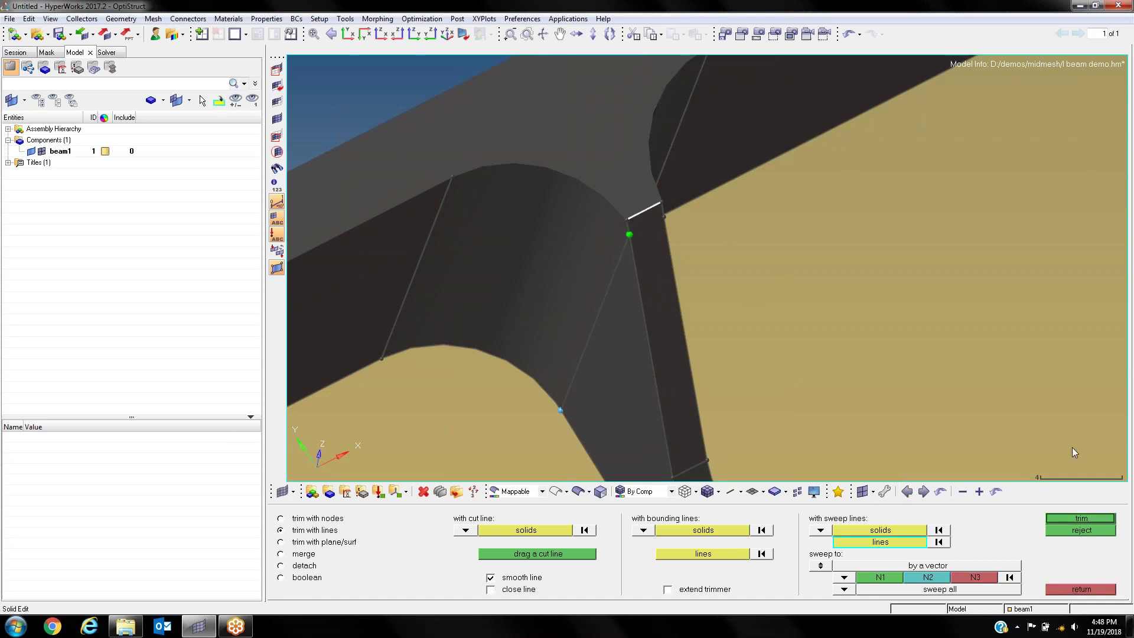
{"action": "left_click", "coordinate": [1089, 519]}
Step: Examine the mappability colors and cut locations where the ribs meet the flange along the beam
{"action": "scroll", "coordinate": [682, 312], "scroll_direction": "down", "scroll_amount": 4}
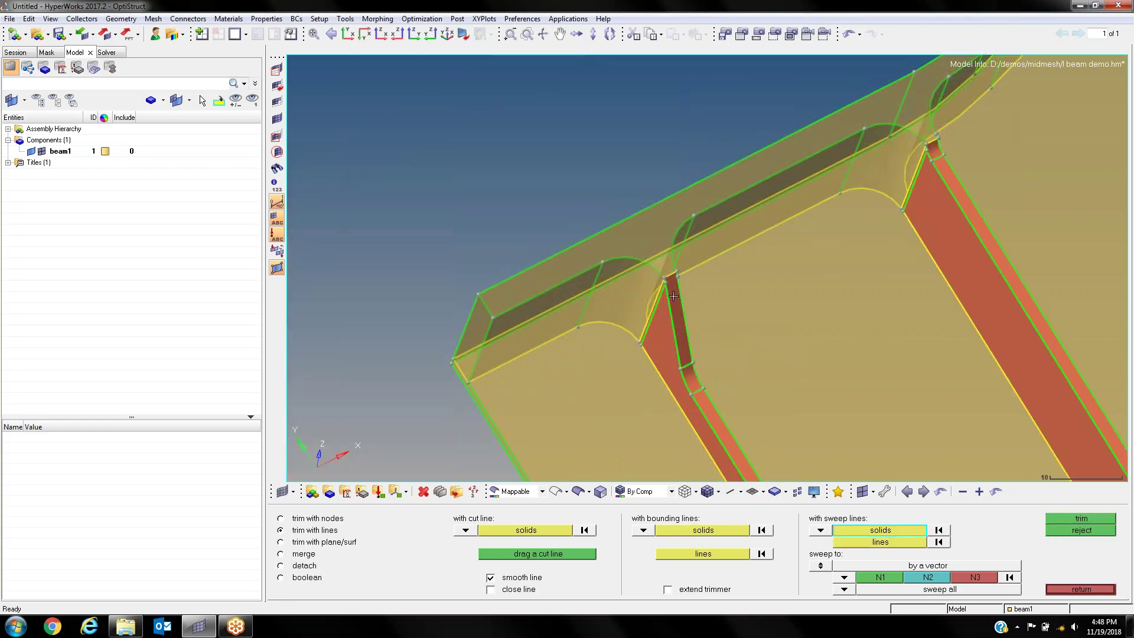
{"action": "scroll", "coordinate": [648, 354], "scroll_direction": "up", "scroll_amount": 1}
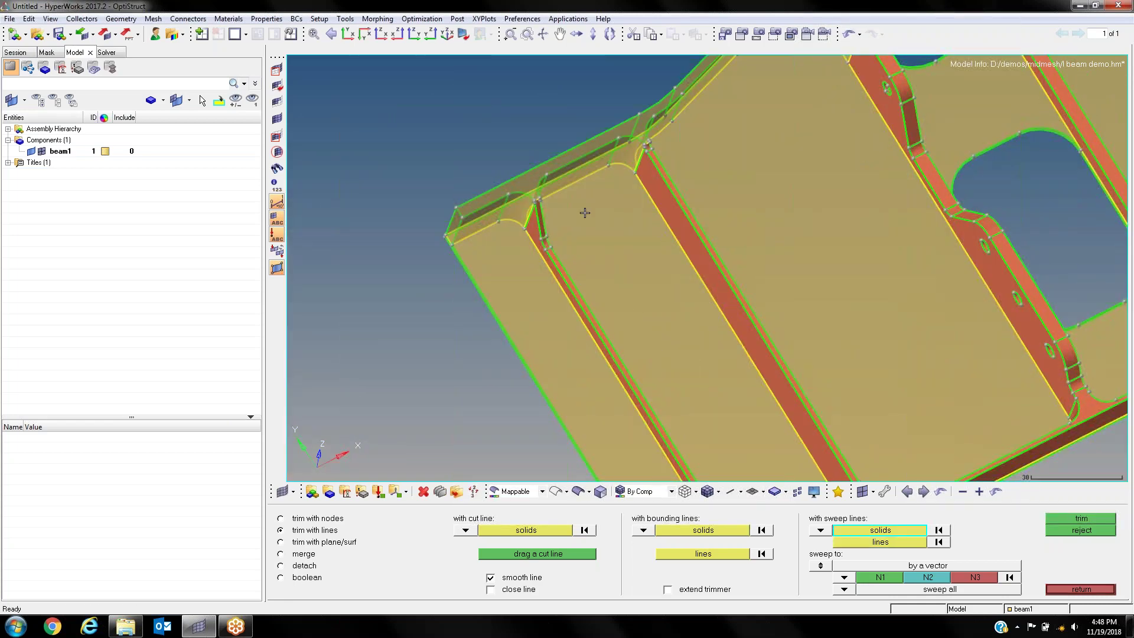
{"action": "scroll", "coordinate": [585, 213], "scroll_direction": "up", "scroll_amount": 2}
{"action": "scroll", "coordinate": [700, 285], "scroll_direction": "up", "scroll_amount": 2}
{"action": "right_click_drag", "start_coordinate": [433, 414], "coordinate": [579, 304], "text": "ctrl"}
{"action": "scroll", "coordinate": [579, 305], "scroll_direction": "up", "scroll_amount": 3}
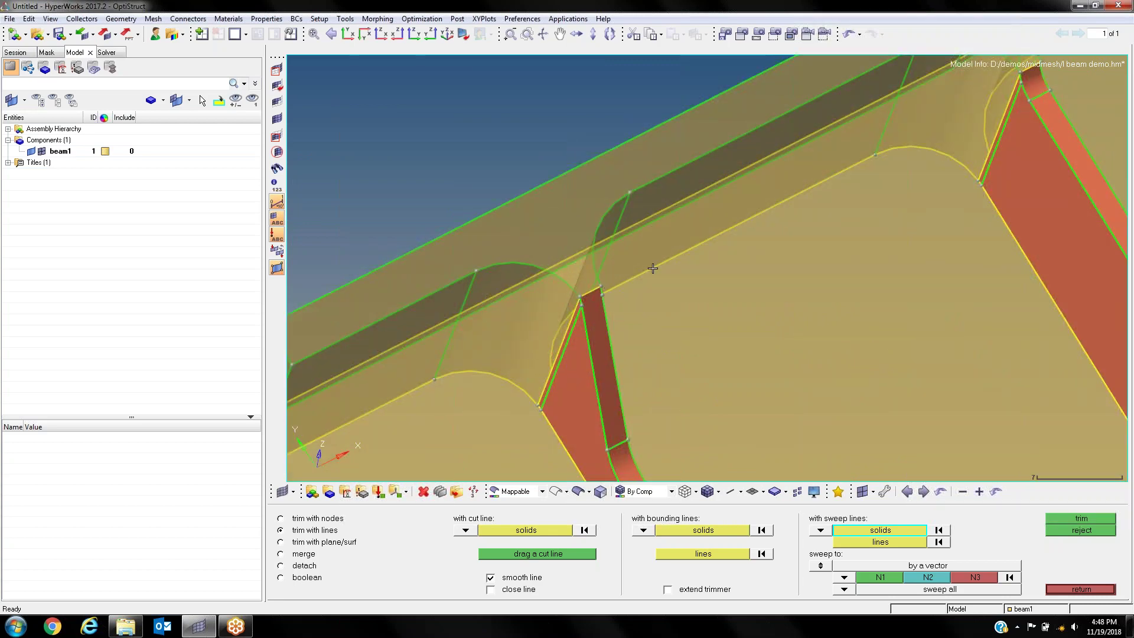
{"action": "right_click_drag", "start_coordinate": [991, 157], "coordinate": [739, 335], "text": "ctrl"}
{"action": "scroll", "coordinate": [740, 336], "scroll_direction": "down", "scroll_amount": 4, "text": "ctrl"}
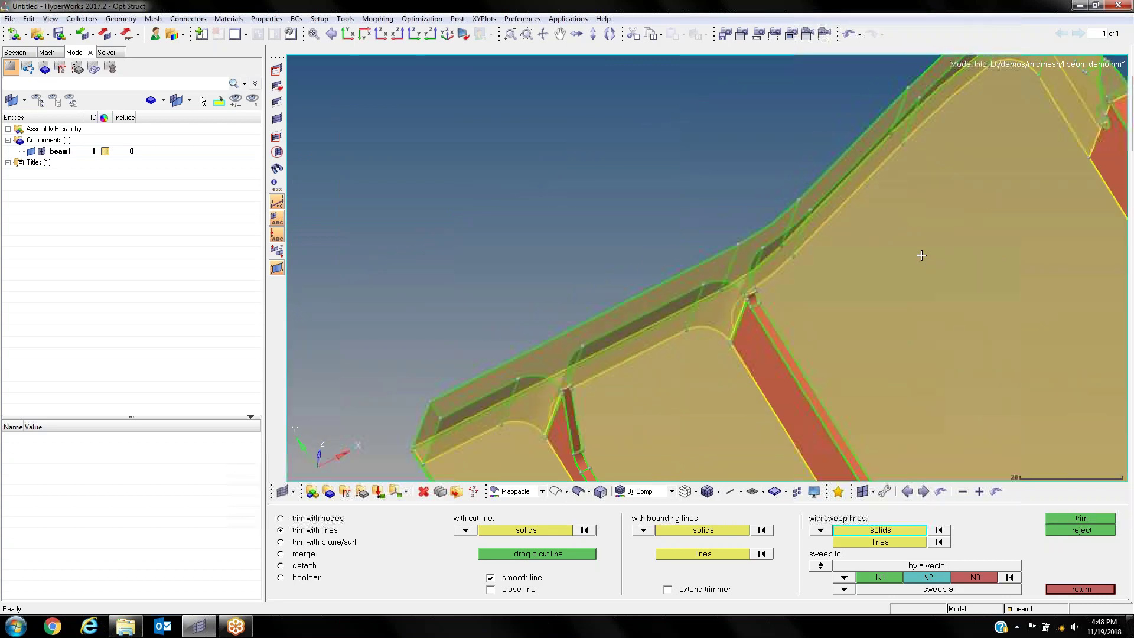
{"action": "right_click_drag", "start_coordinate": [922, 256], "coordinate": [633, 368], "text": "ctrl"}
{"action": "scroll", "coordinate": [822, 307], "scroll_direction": "down", "scroll_amount": 3, "text": "ctrl"}
{"action": "scroll", "coordinate": [860, 277], "scroll_direction": "up", "scroll_amount": 4}
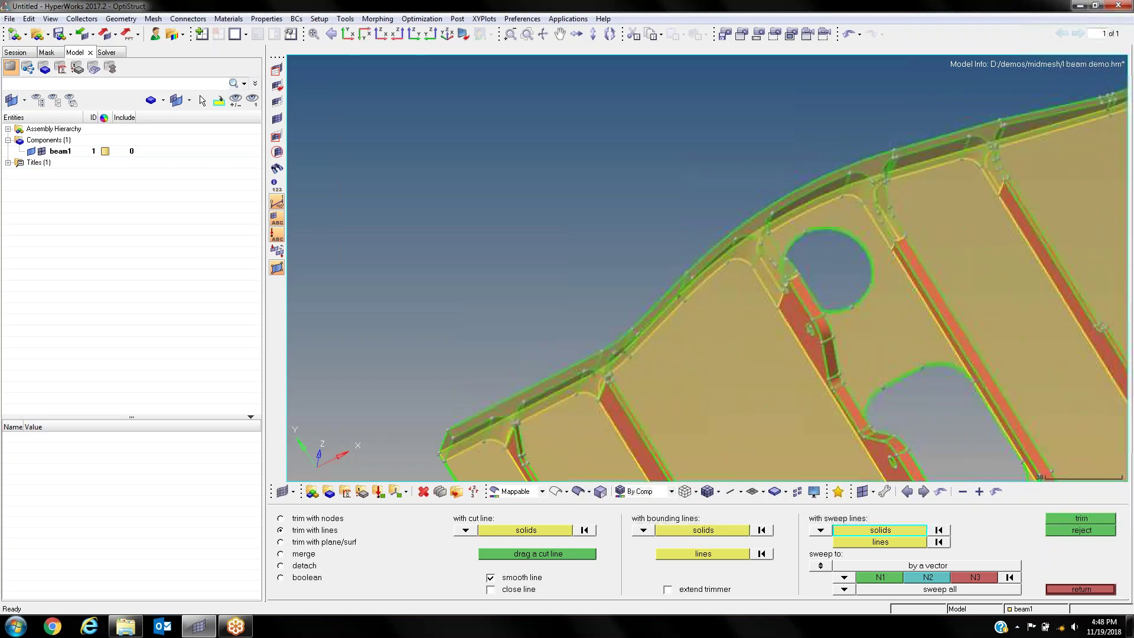
{"action": "right_click_drag", "start_coordinate": [714, 249], "coordinate": [700, 265], "text": "ctrl"}
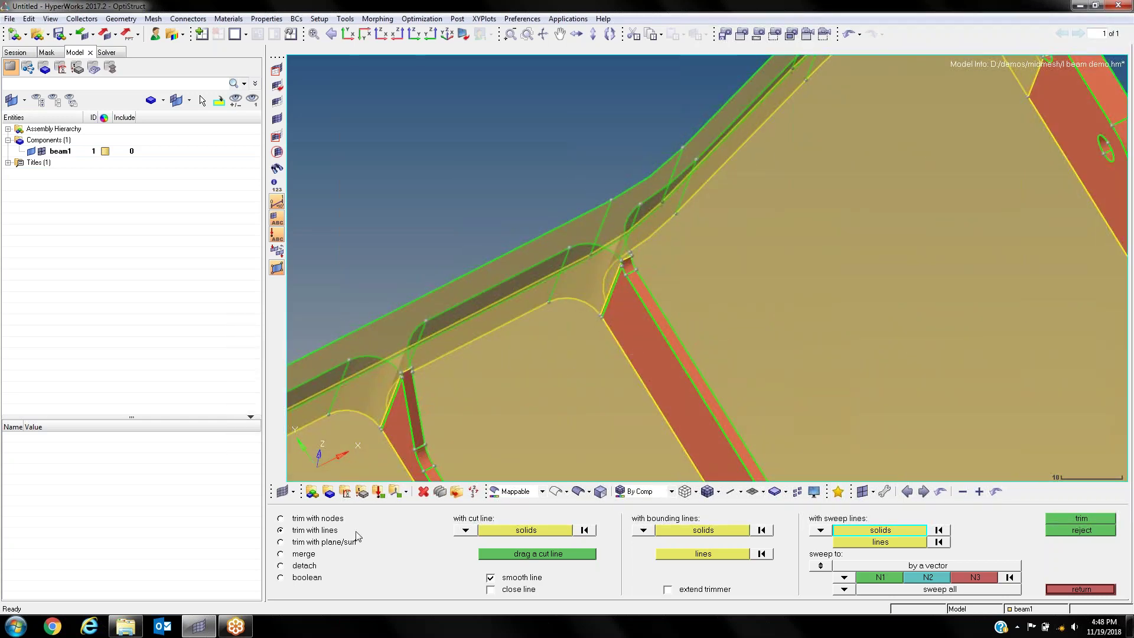
{"action": "right_click_drag", "start_coordinate": [699, 265], "coordinate": [655, 324], "text": "ctrl"}
{"action": "scroll", "coordinate": [655, 324], "scroll_direction": "up", "scroll_amount": 2, "text": "ctrl"}
{"action": "left_click_drag", "start_coordinate": [655, 324], "coordinate": [502, 346], "text": "ctrl"}
{"action": "scroll", "coordinate": [556, 291], "scroll_direction": "up", "scroll_amount": 3, "text": "ctrl"}
{"action": "scroll", "coordinate": [558, 314], "scroll_direction": "down", "scroll_amount": 3}
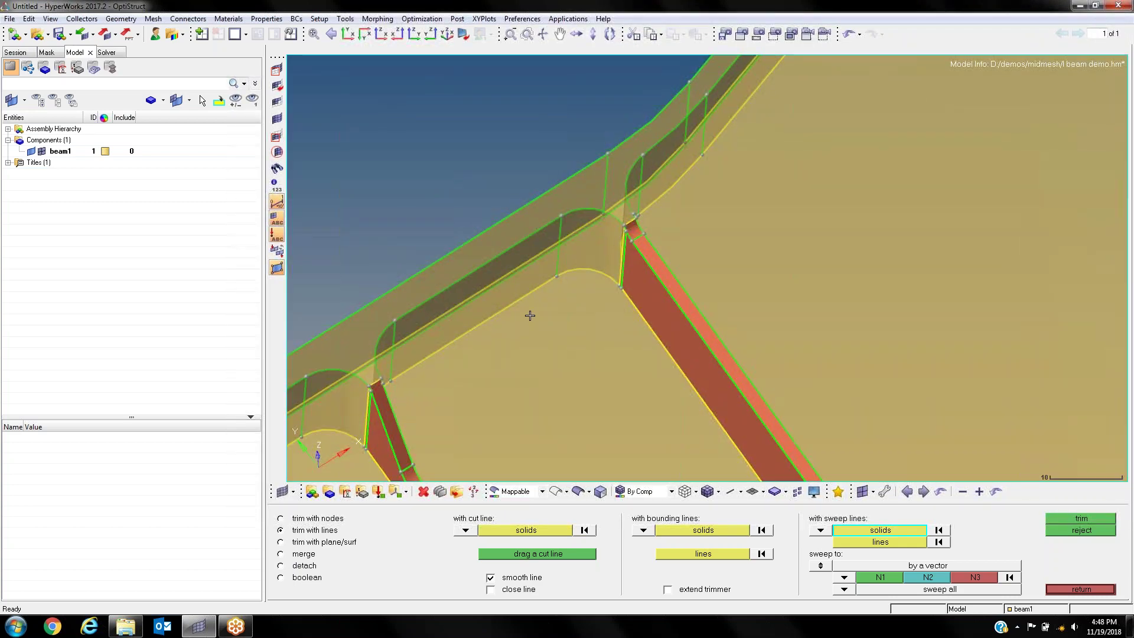
{"action": "scroll", "coordinate": [372, 460], "scroll_direction": "up", "scroll_amount": 1}
Step: Trim the flange solid at the rib beside the small circular cutout, sweeping its short top edge along the fillet-to-web vector
{"action": "scroll", "coordinate": [632, 299], "scroll_direction": "down", "scroll_amount": 2, "text": "ctrl"}
{"action": "right_click_drag", "start_coordinate": [633, 299], "coordinate": [526, 407], "text": "ctrl"}
{"action": "right_click_drag", "start_coordinate": [863, 162], "coordinate": [825, 279], "text": "ctrl"}
{"action": "left_click_drag", "start_coordinate": [821, 349], "coordinate": [723, 271], "text": "ctrl"}
{"action": "scroll", "coordinate": [795, 289], "scroll_direction": "up", "scroll_amount": 3, "text": "ctrl"}
{"action": "scroll", "coordinate": [709, 179], "scroll_direction": "down", "scroll_amount": 2, "text": "ctrl"}
{"action": "left_click", "coordinate": [709, 256]}
{"action": "scroll", "coordinate": [729, 281], "scroll_direction": "up", "scroll_amount": 1, "text": "ctrl"}
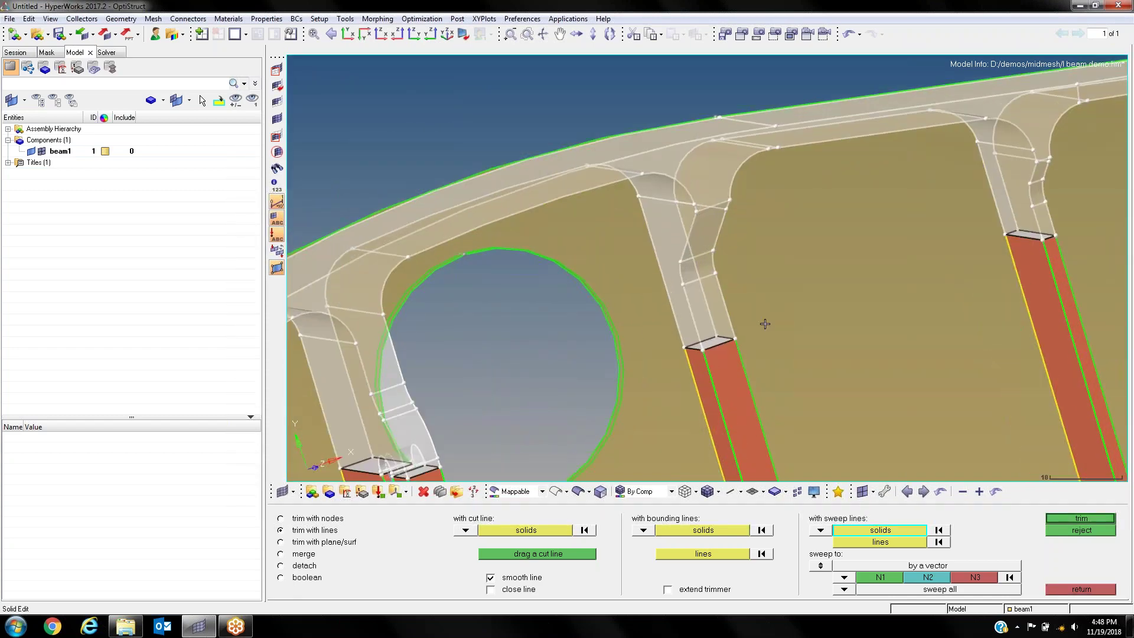
{"action": "left_click", "coordinate": [895, 543]}
{"action": "right_click_drag", "start_coordinate": [698, 206], "coordinate": [708, 313], "text": "ctrl"}
{"action": "left_click_drag", "start_coordinate": [707, 313], "coordinate": [711, 271], "text": "ctrl"}
{"action": "scroll", "coordinate": [711, 269], "scroll_direction": "up", "scroll_amount": 2, "text": "ctrl"}
{"action": "left_click", "coordinate": [712, 255]}
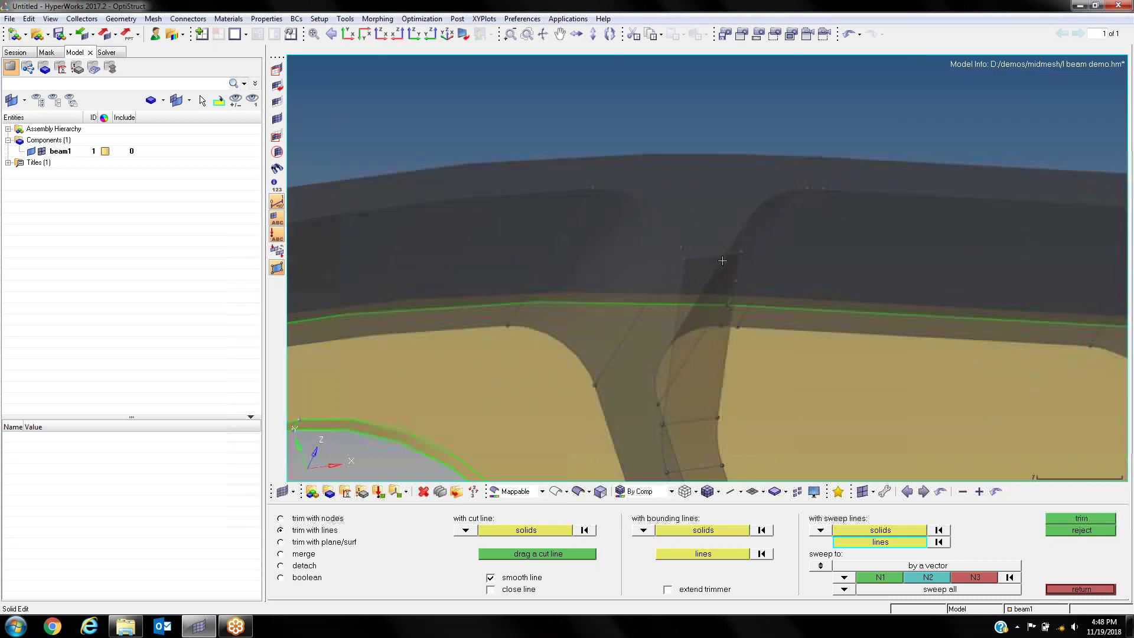
{"action": "left_click", "coordinate": [880, 576]}
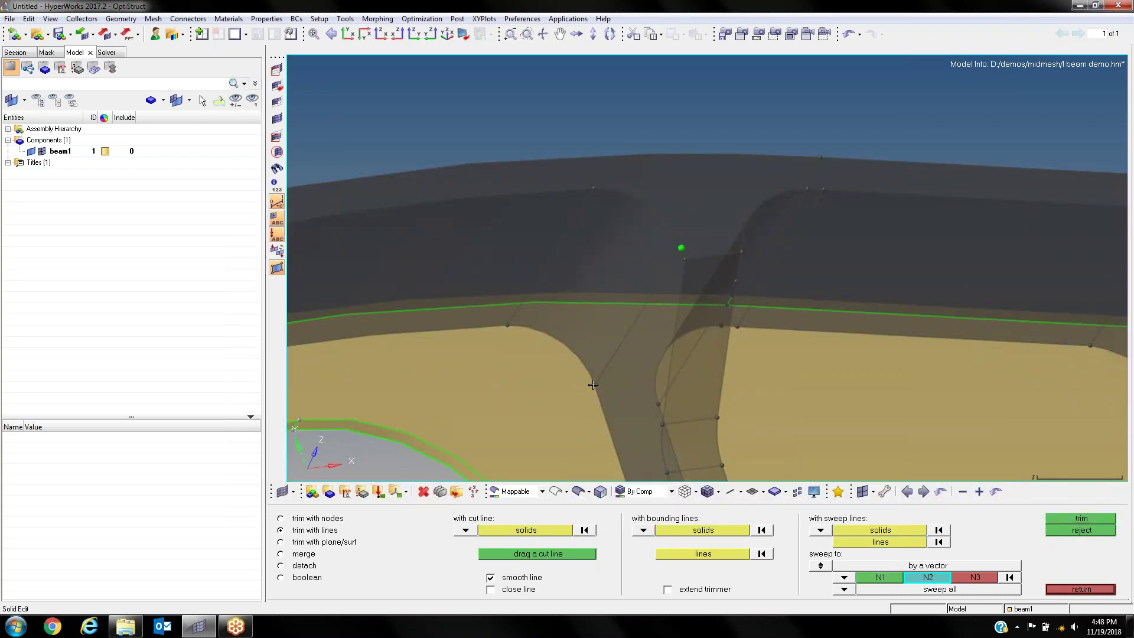
{"action": "left_click", "coordinate": [1087, 521]}
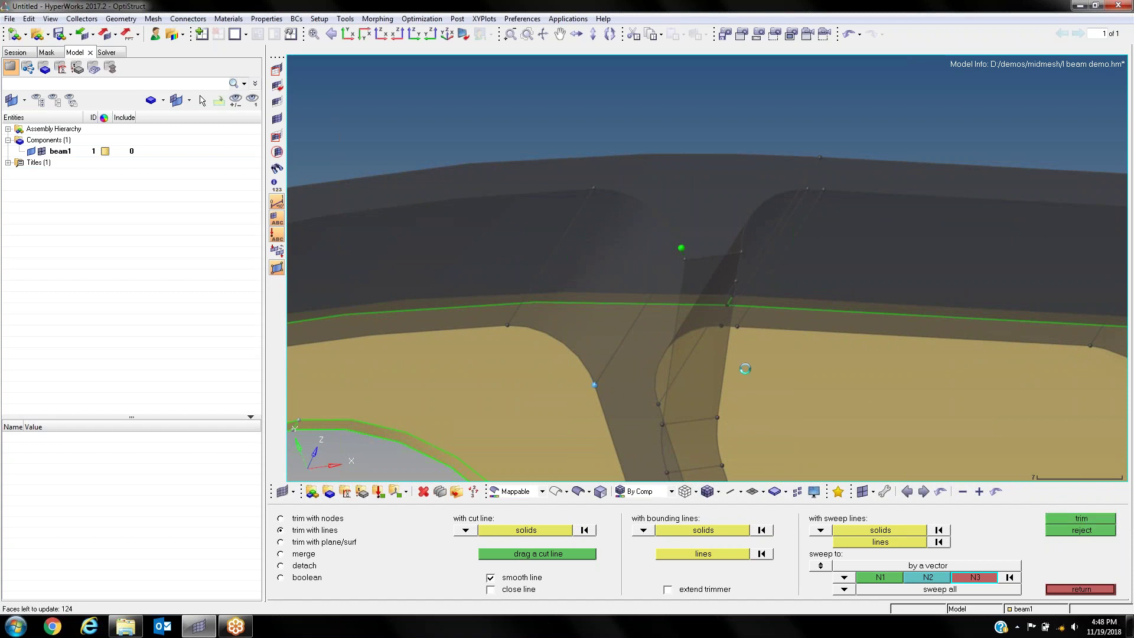
Step: Trim the flange solid at the next rib toward the large round hole, sweeping its short top edge from the fillet corner to the web
{"action": "scroll", "coordinate": [743, 371], "scroll_direction": "down", "scroll_amount": 5, "text": "ctrl"}
{"action": "right_click_drag", "start_coordinate": [742, 371], "coordinate": [598, 337], "text": "ctrl"}
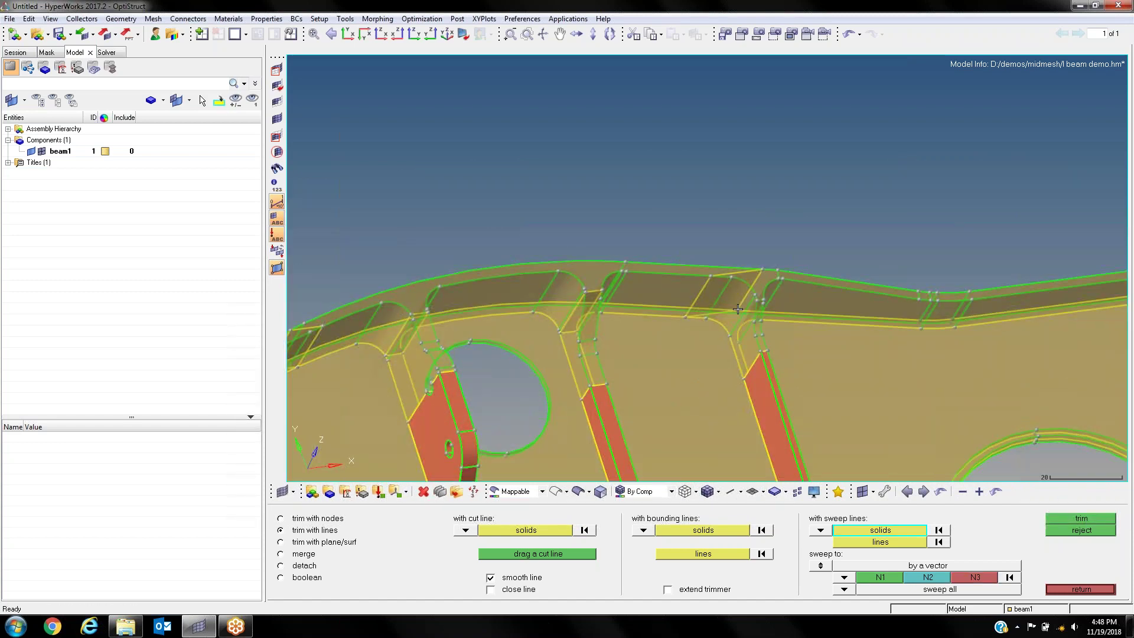
{"action": "left_click_drag", "start_coordinate": [738, 309], "coordinate": [743, 337], "text": "ctrl"}
{"action": "scroll", "coordinate": [743, 336], "scroll_direction": "up", "scroll_amount": 4}
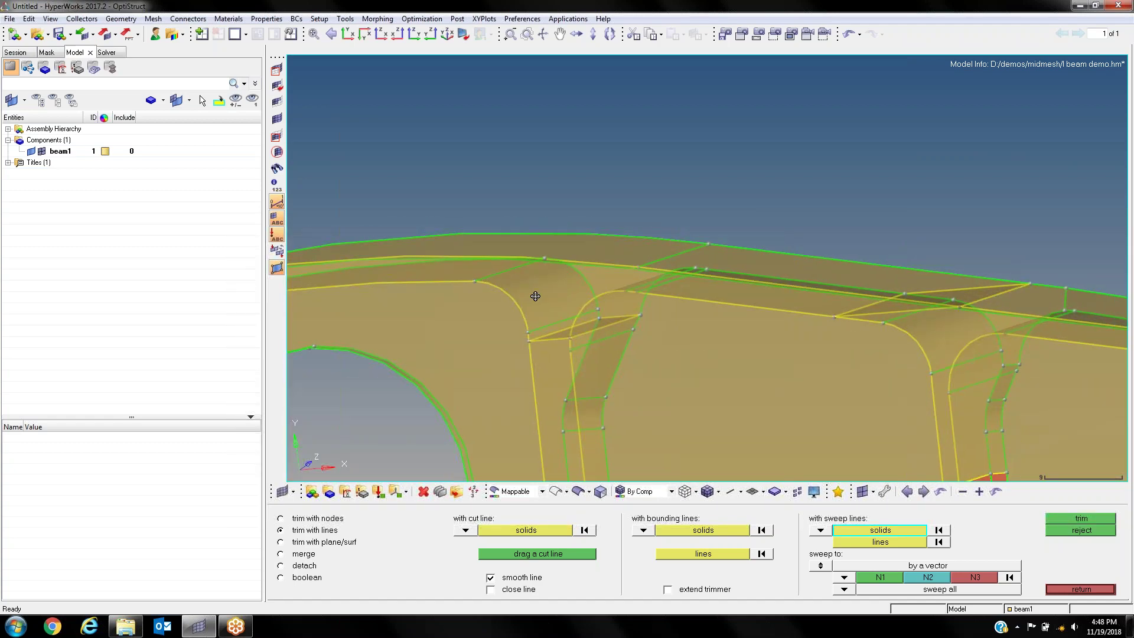
{"action": "scroll", "coordinate": [849, 359], "scroll_direction": "up", "scroll_amount": 3, "text": "ctrl"}
{"action": "right_click_drag", "start_coordinate": [849, 359], "coordinate": [695, 333], "text": "ctrl"}
{"action": "left_click", "coordinate": [760, 300]}
{"action": "right_click_drag", "start_coordinate": [760, 300], "coordinate": [684, 285], "text": "ctrl"}
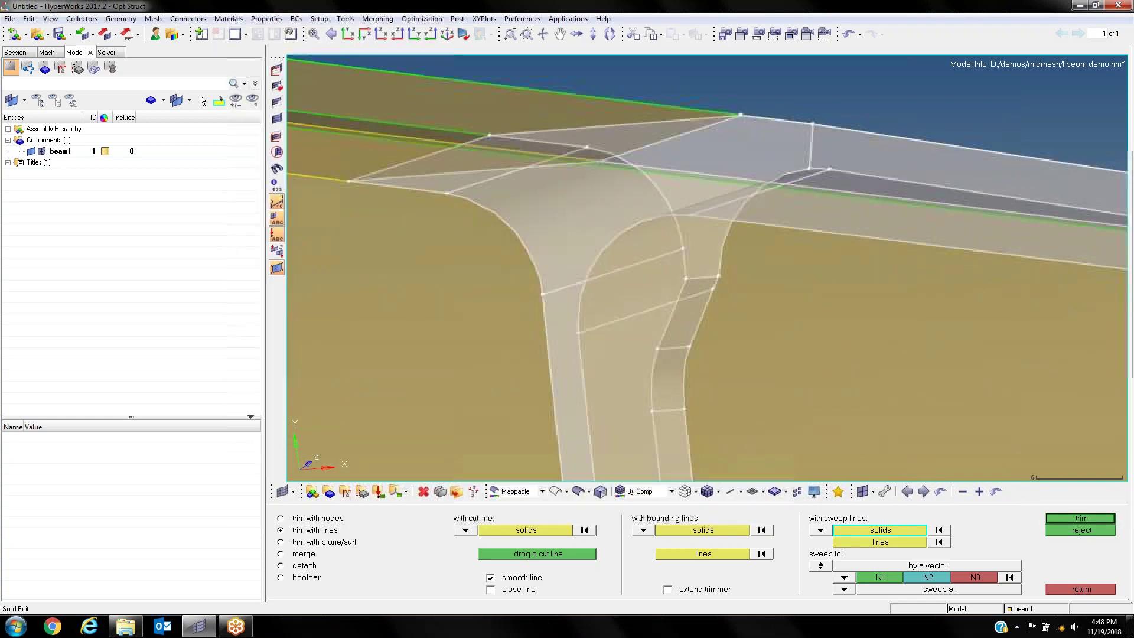
{"action": "left_click", "coordinate": [883, 544]}
{"action": "left_click", "coordinate": [700, 278]}
{"action": "left_click", "coordinate": [881, 578]}
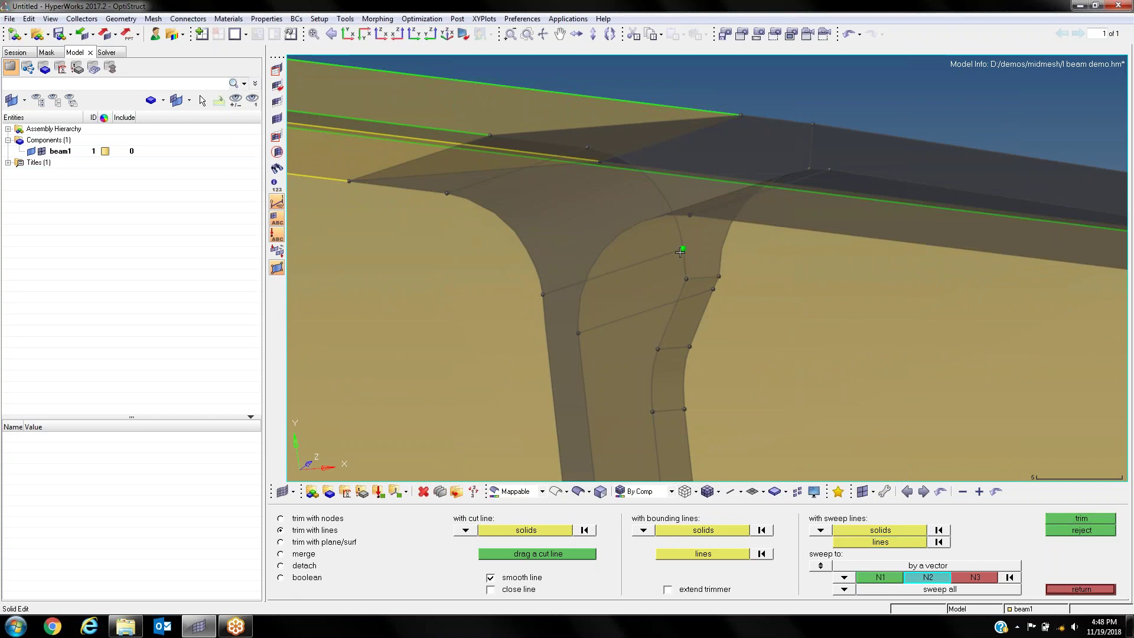
{"action": "scroll", "coordinate": [696, 329], "scroll_direction": "down", "scroll_amount": 6}
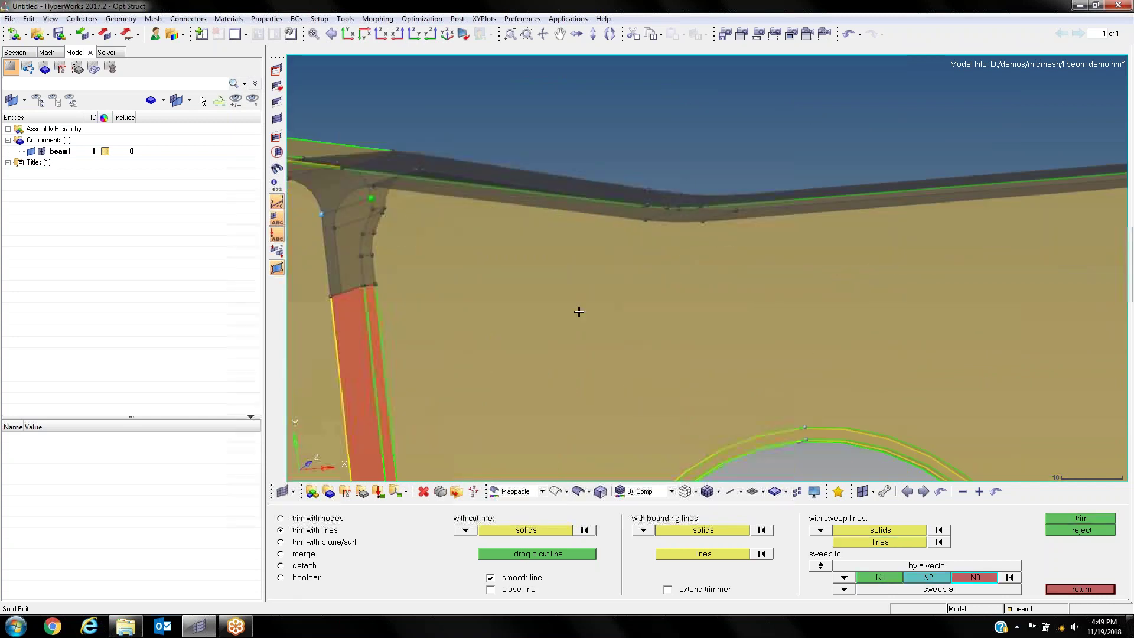
{"action": "left_click", "coordinate": [1075, 521]}
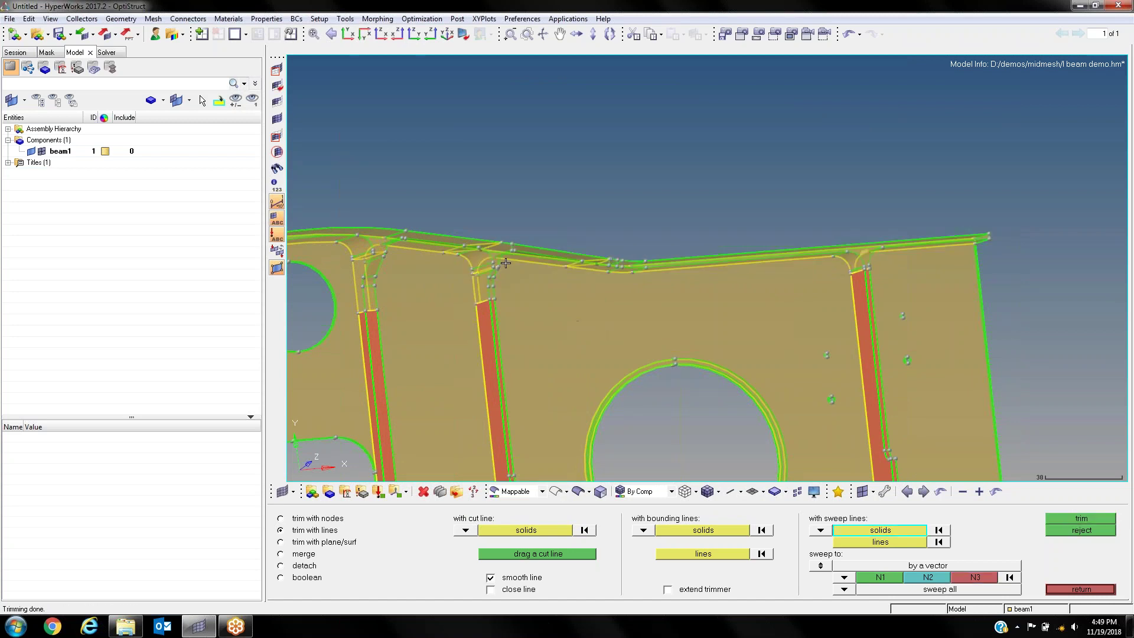
Step: Examine the trimmed rib-to-flange junctions from both ends of the beam for leftover cuts through the flange
{"action": "scroll", "coordinate": [491, 262], "scroll_direction": "up", "scroll_amount": 5, "text": "ctrl"}
{"action": "right_click_drag", "start_coordinate": [886, 295], "coordinate": [379, 290], "text": "ctrl"}
{"action": "left_click_drag", "start_coordinate": [862, 402], "coordinate": [916, 464], "text": "ctrl"}
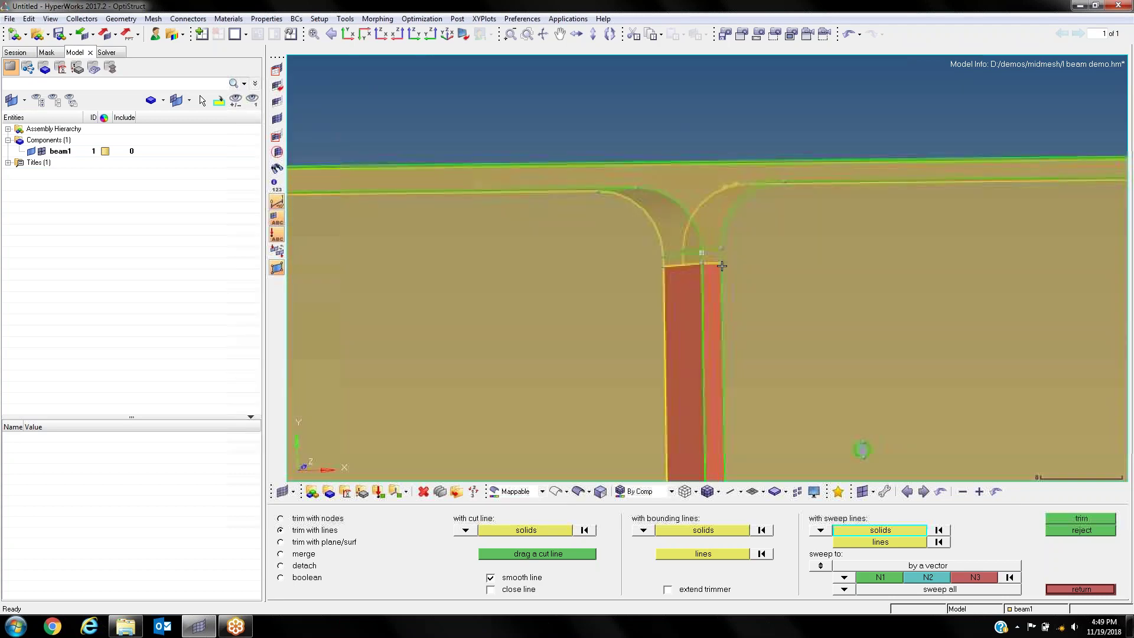
{"action": "scroll", "coordinate": [656, 253], "scroll_direction": "down", "scroll_amount": 8}
{"action": "scroll", "coordinate": [656, 253], "scroll_direction": "up", "scroll_amount": 4}
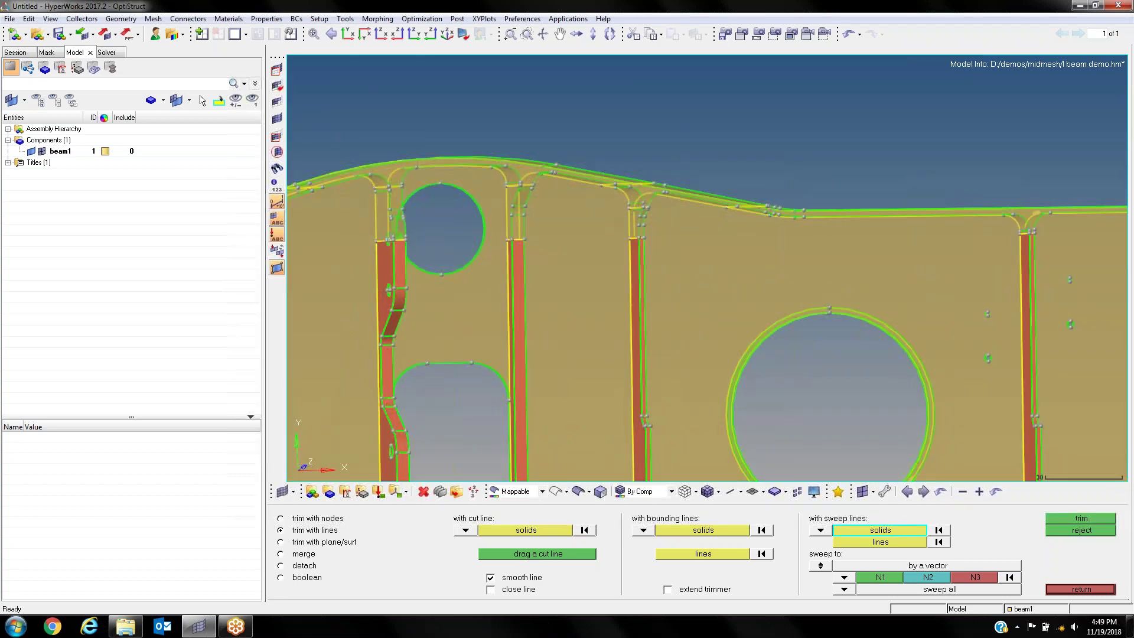
{"action": "left_click_drag", "start_coordinate": [655, 253], "coordinate": [721, 273], "text": "ctrl"}
{"action": "scroll", "coordinate": [655, 239], "scroll_direction": "up", "scroll_amount": 3}
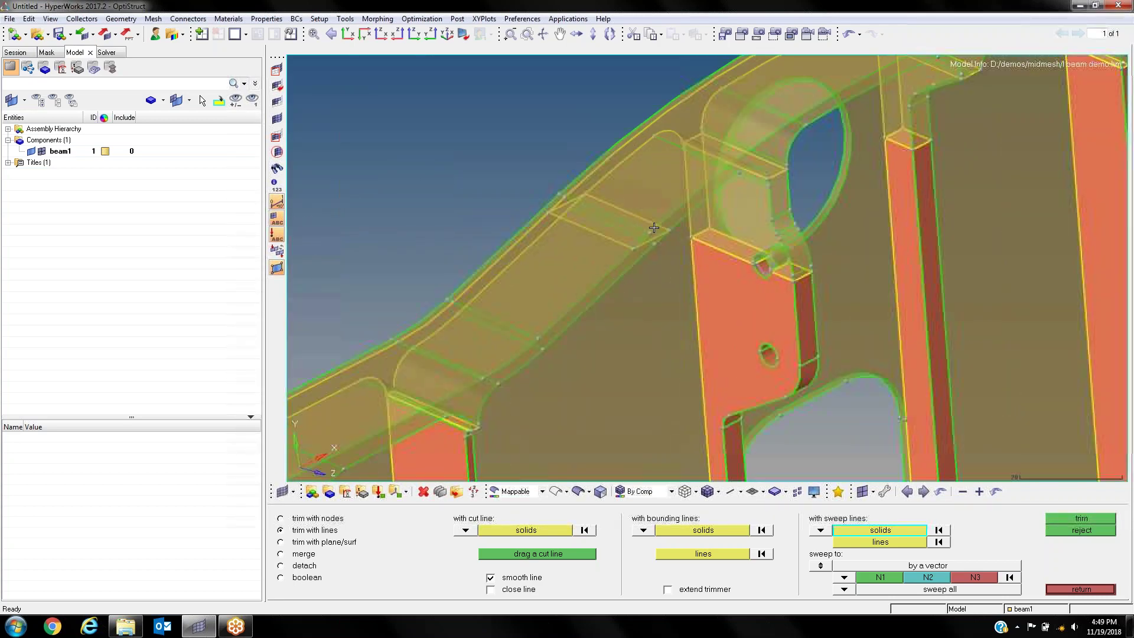
{"action": "left_click_drag", "start_coordinate": [645, 218], "coordinate": [452, 279], "text": "ctrl"}
{"action": "right_click_drag", "start_coordinate": [452, 278], "coordinate": [598, 301], "text": "ctrl"}
{"action": "left_click_drag", "start_coordinate": [599, 302], "coordinate": [604, 187], "text": "ctrl"}
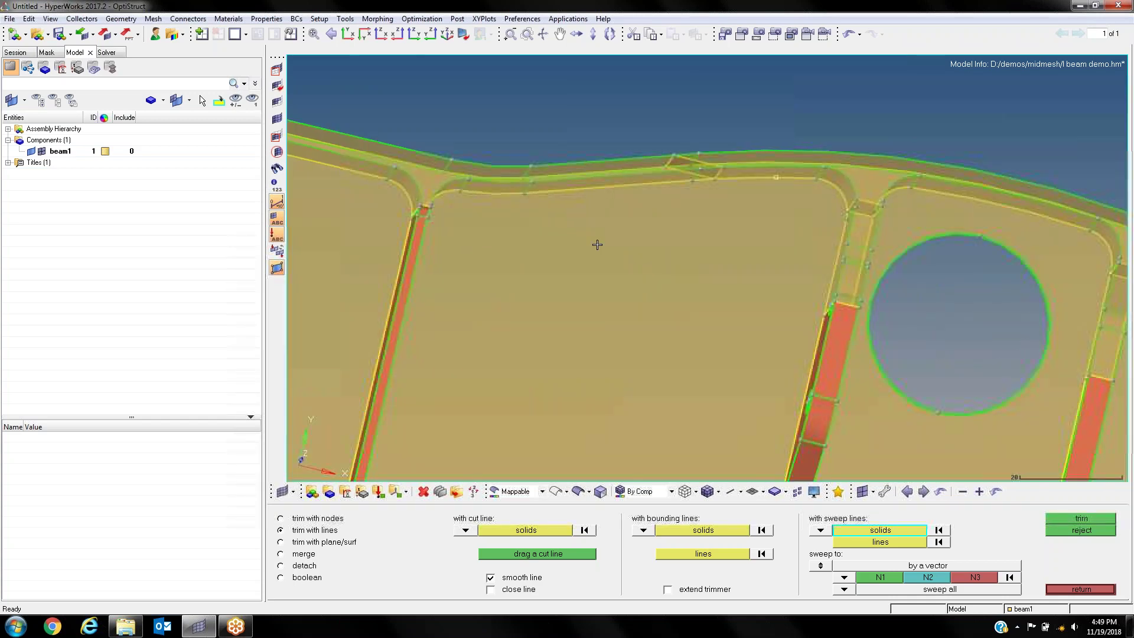
{"action": "right_click_drag", "start_coordinate": [663, 258], "coordinate": [823, 304], "text": "ctrl"}
{"action": "scroll", "coordinate": [823, 304], "scroll_direction": "down", "scroll_amount": 2}
Step: Merge the split upper flange solids along the full length of the beam into one solid
{"action": "left_click", "coordinate": [281, 554]}
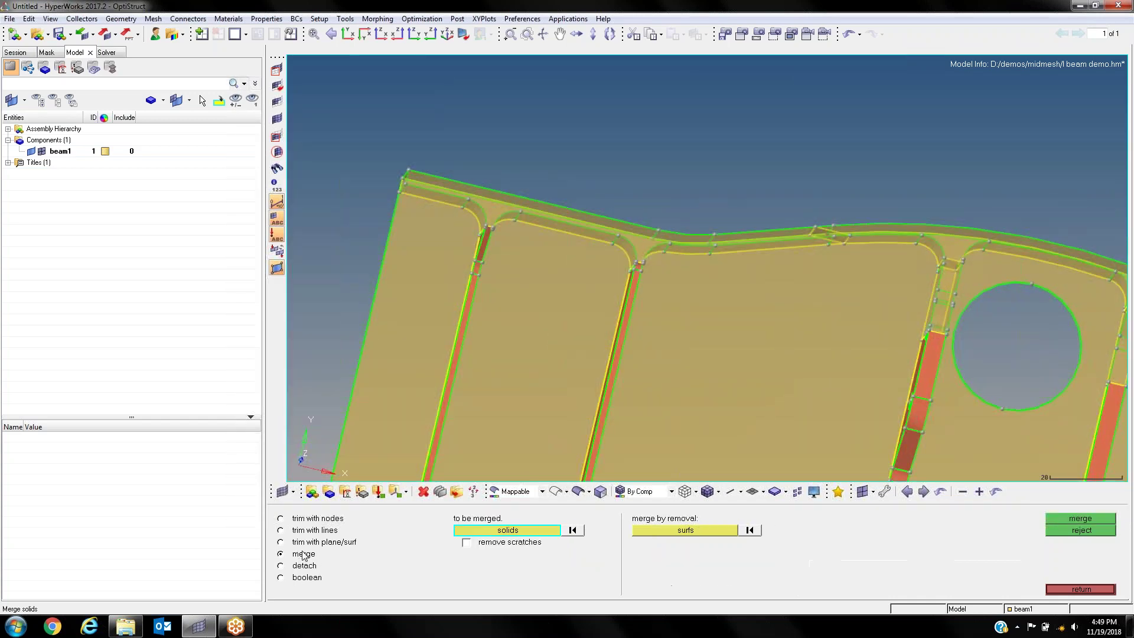
{"action": "left_click", "coordinate": [793, 238]}
{"action": "left_click", "coordinate": [881, 235]}
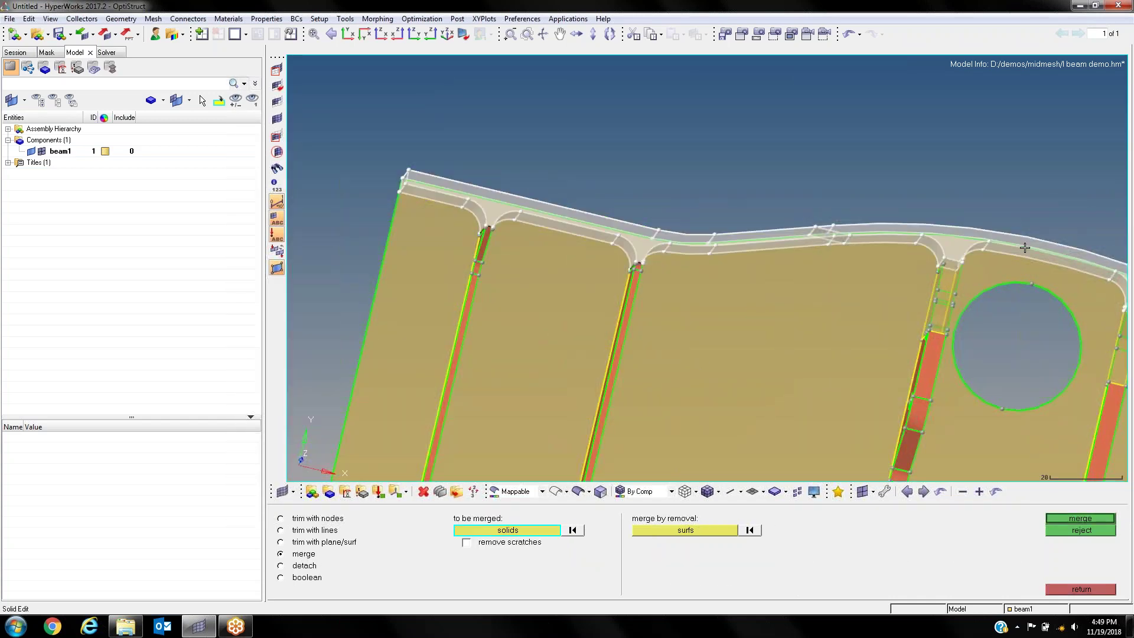
{"action": "right_click_drag", "start_coordinate": [1034, 252], "coordinate": [632, 179], "text": "ctrl"}
{"action": "left_click", "coordinate": [915, 284]}
{"action": "right_click", "coordinate": [866, 312]}
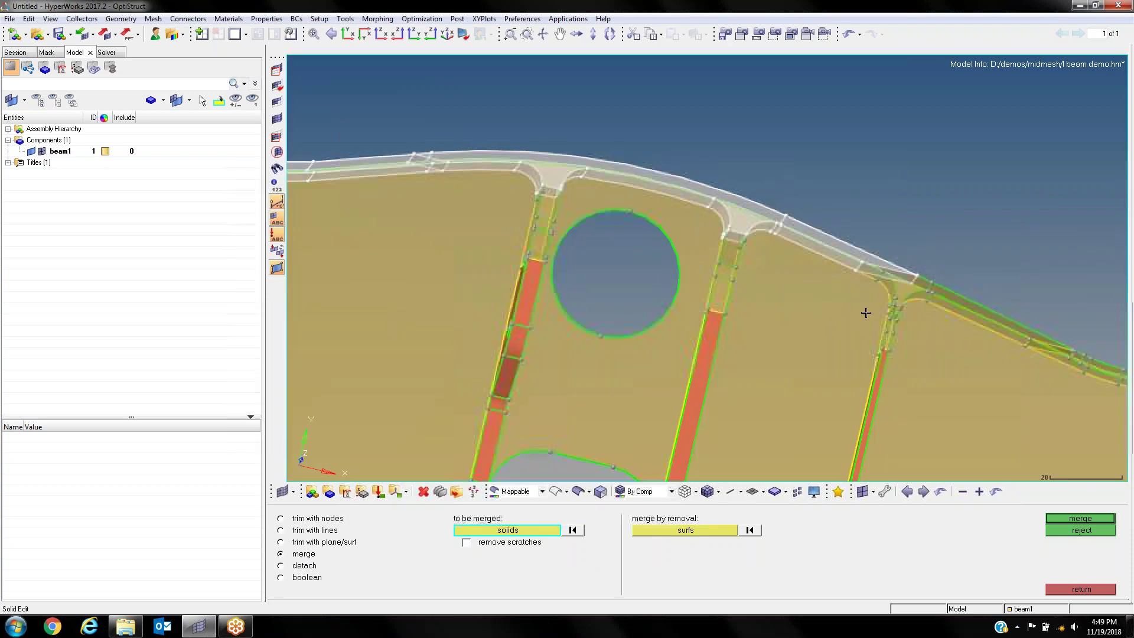
{"action": "right_click_drag", "start_coordinate": [943, 301], "coordinate": [757, 236], "text": "ctrl"}
{"action": "scroll", "coordinate": [757, 228], "scroll_direction": "up", "scroll_amount": 2, "text": "ctrl"}
{"action": "scroll", "coordinate": [768, 227], "scroll_direction": "down", "scroll_amount": 3}
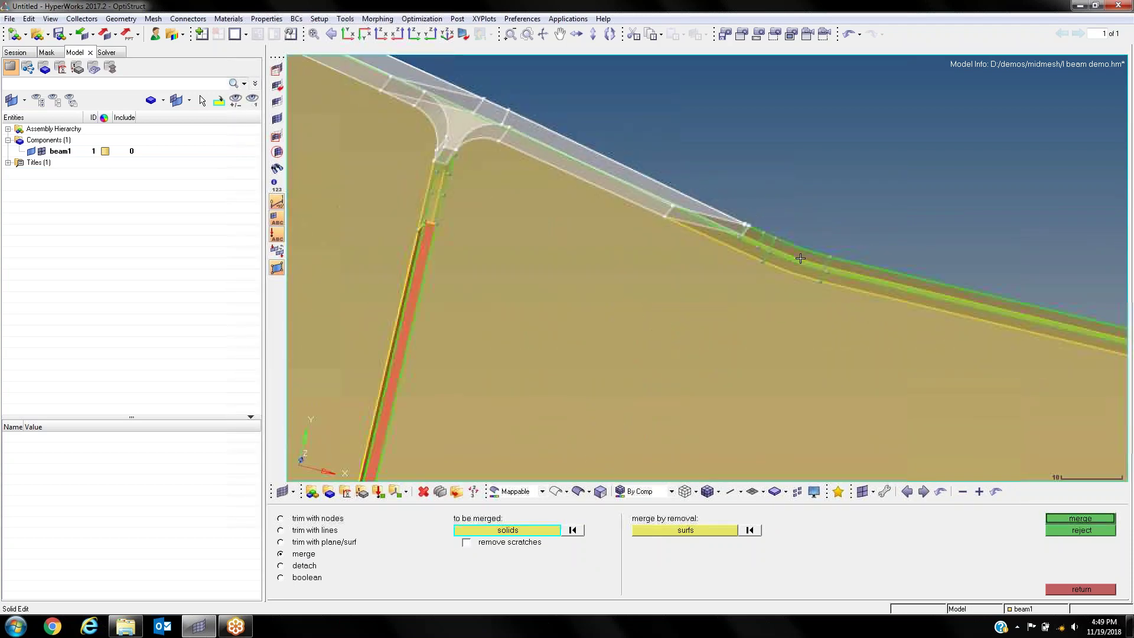
{"action": "scroll", "coordinate": [814, 265], "scroll_direction": "down", "scroll_amount": 5}
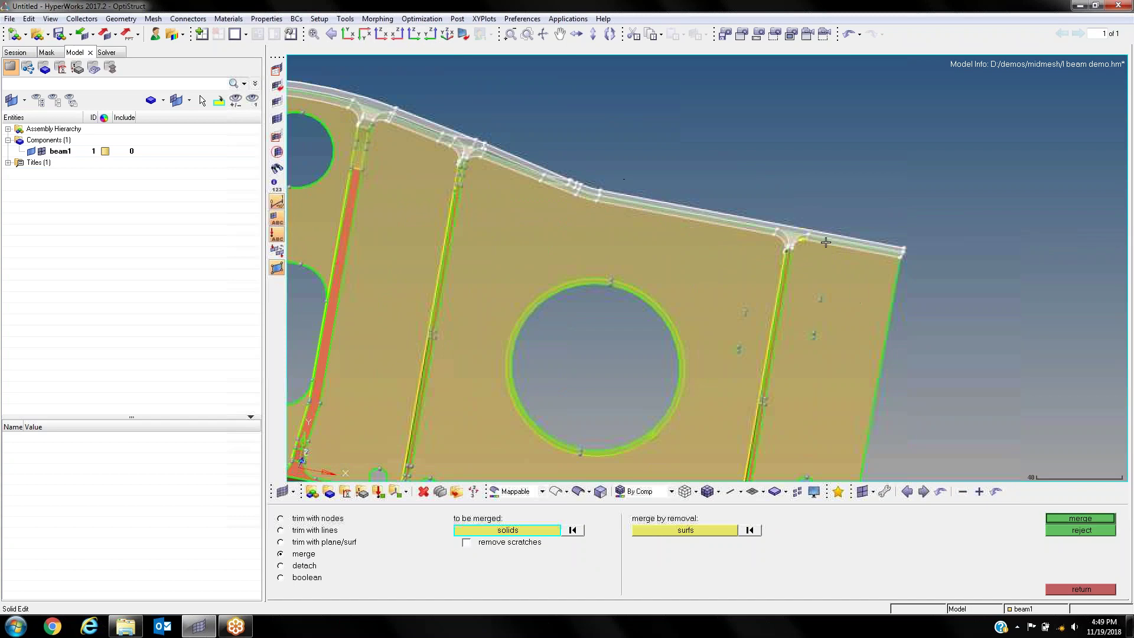
{"action": "left_click_drag", "start_coordinate": [490, 195], "coordinate": [576, 213], "text": "ctrl"}
{"action": "scroll", "coordinate": [578, 214], "scroll_direction": "up", "scroll_amount": 3, "text": "ctrl"}
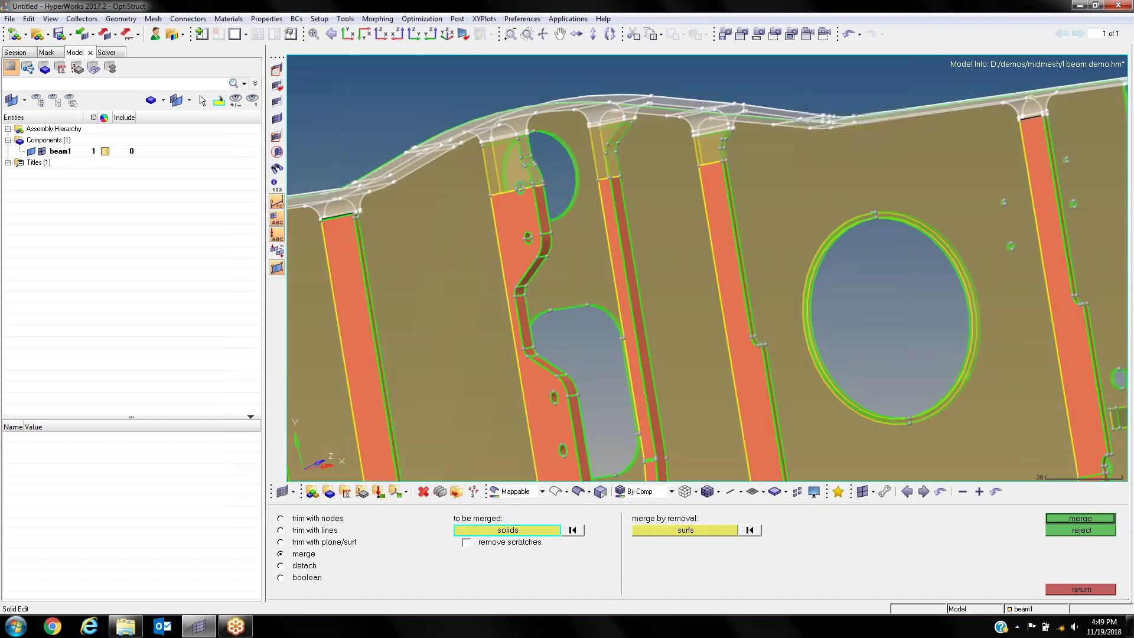
{"action": "right_click_drag", "start_coordinate": [578, 213], "coordinate": [755, 277], "text": "ctrl"}
{"action": "left_click", "coordinate": [1082, 520]}
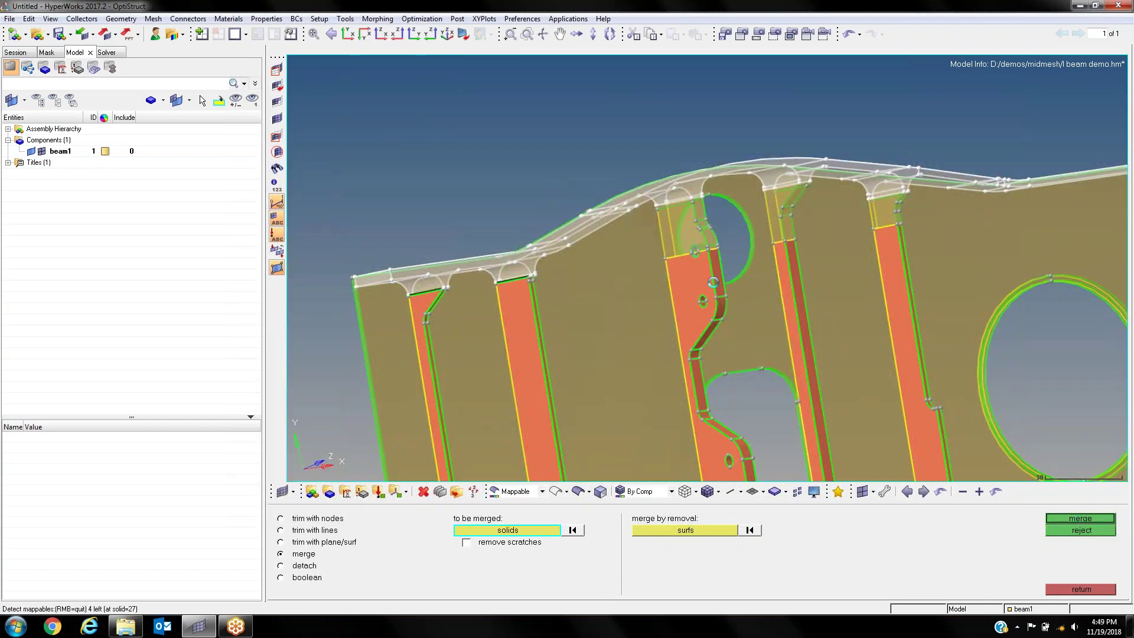
Step: Merge the short top block beside the small circular cutout with the holed rib solid beneath it
{"action": "scroll", "coordinate": [707, 268], "scroll_direction": "up", "scroll_amount": 2}
{"action": "scroll", "coordinate": [706, 268], "scroll_direction": "up", "scroll_amount": 3}
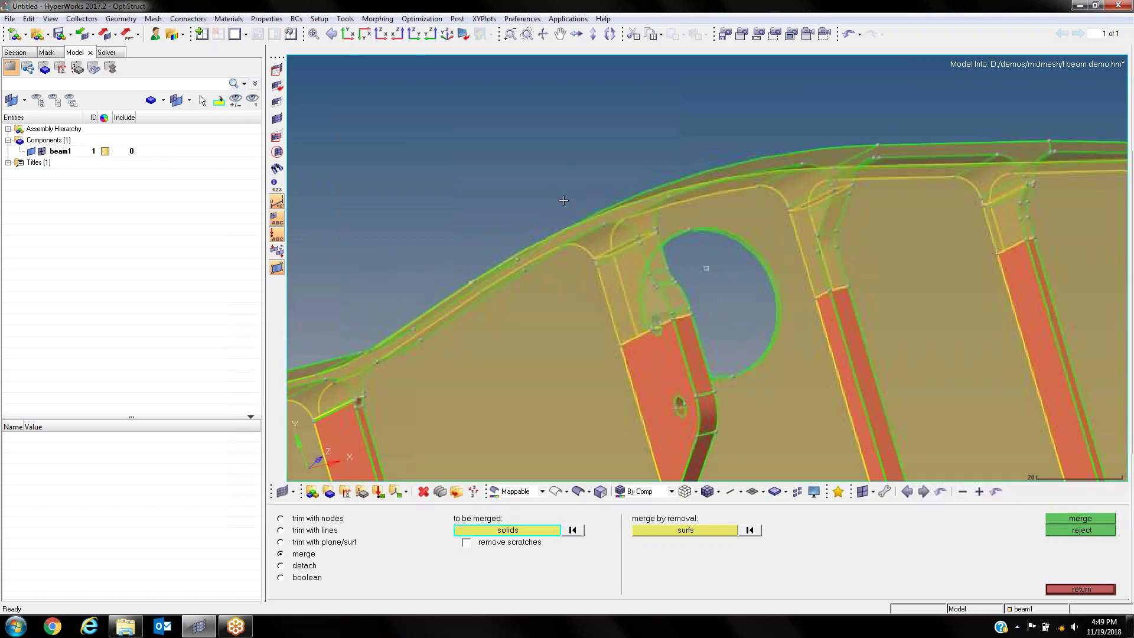
{"action": "right_click", "coordinate": [754, 223]}
{"action": "scroll", "coordinate": [838, 314], "scroll_direction": "down", "scroll_amount": 5, "text": "ctrl"}
{"action": "right_click_drag", "start_coordinate": [839, 314], "coordinate": [756, 307], "text": "ctrl"}
{"action": "left_click_drag", "start_coordinate": [756, 307], "coordinate": [800, 233], "text": "ctrl"}
{"action": "scroll", "coordinate": [800, 234], "scroll_direction": "up", "scroll_amount": 3}
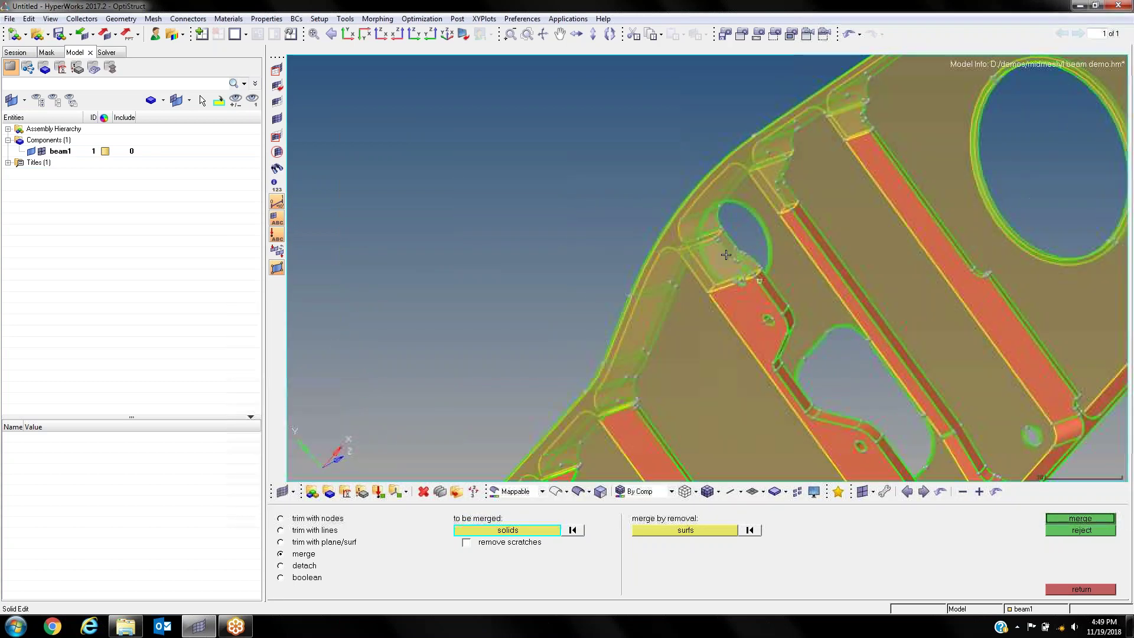
{"action": "left_click", "coordinate": [789, 296]}
{"action": "left_click", "coordinate": [810, 316]}
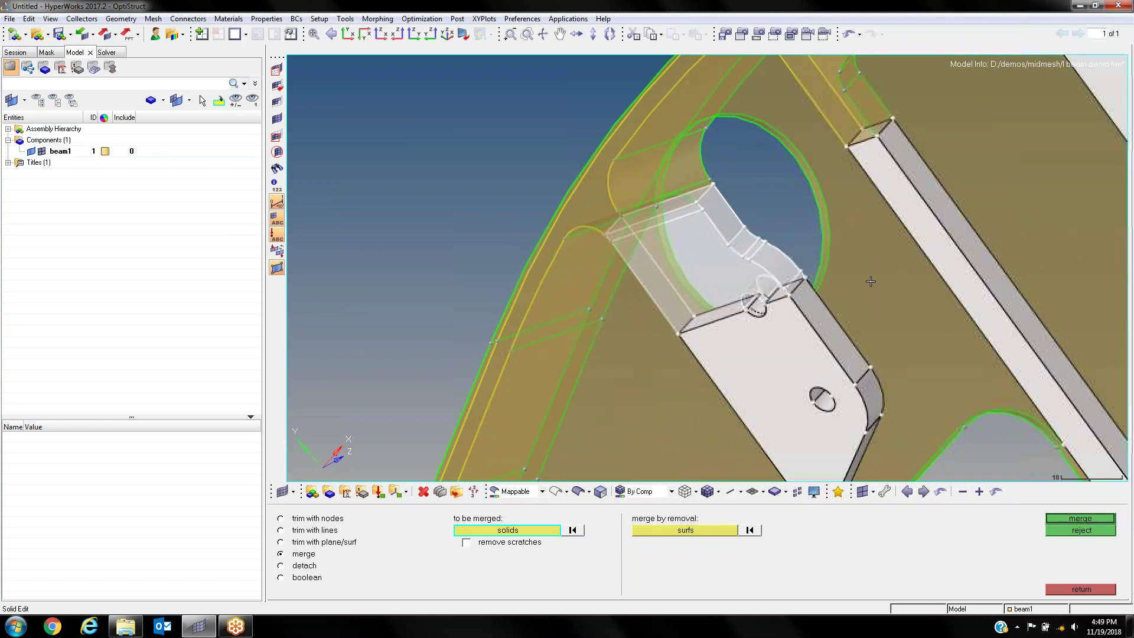
Step: Merge the tapered top block of the narrow rib on the other side of the circular cutout with its rib solid
{"action": "right_click", "coordinate": [903, 323], "text": "ctrl"}
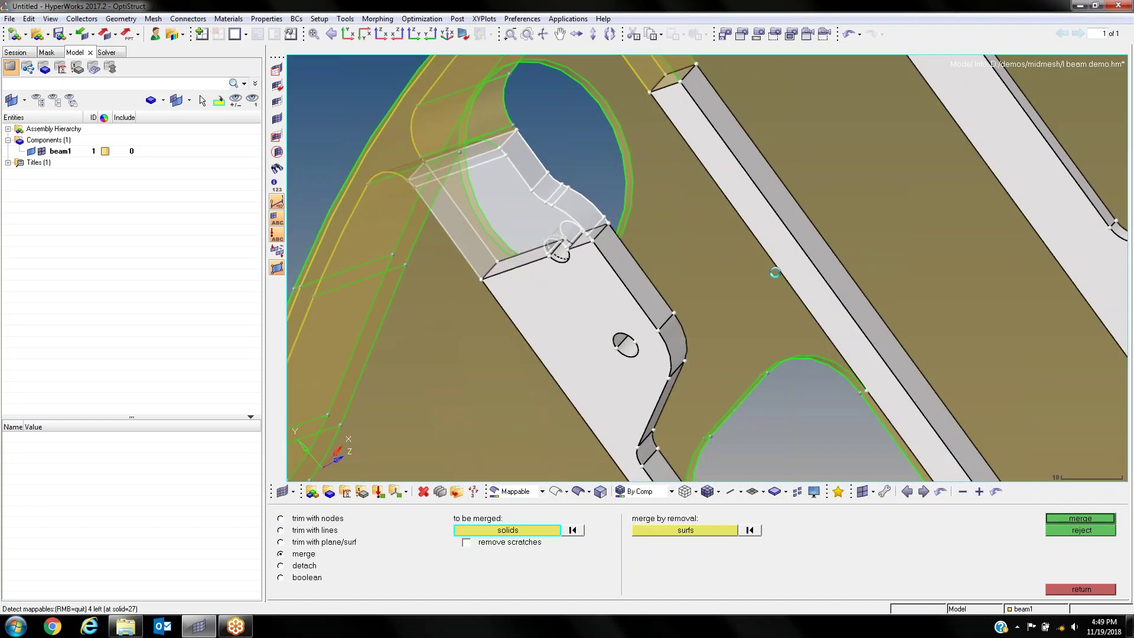
{"action": "right_click_drag", "start_coordinate": [787, 268], "coordinate": [790, 393], "text": "ctrl"}
{"action": "left_click", "coordinate": [646, 161]}
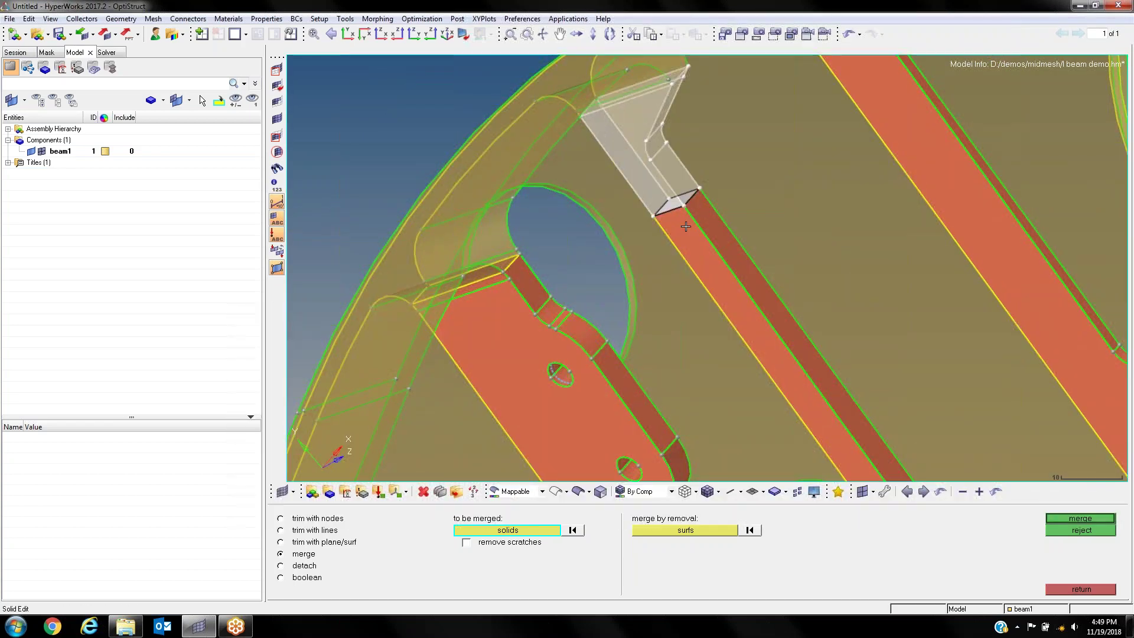
{"action": "left_click", "coordinate": [709, 235]}
{"action": "right_click_drag", "start_coordinate": [859, 283], "coordinate": [869, 425], "text": "ctrl"}
{"action": "left_click", "coordinate": [1081, 520]}
Step: Merge the top block of the next rib toward the large round hole with the rib solid below it
{"action": "right_click_drag", "start_coordinate": [854, 153], "coordinate": [785, 240], "text": "ctrl"}
{"action": "left_click", "coordinate": [784, 240]}
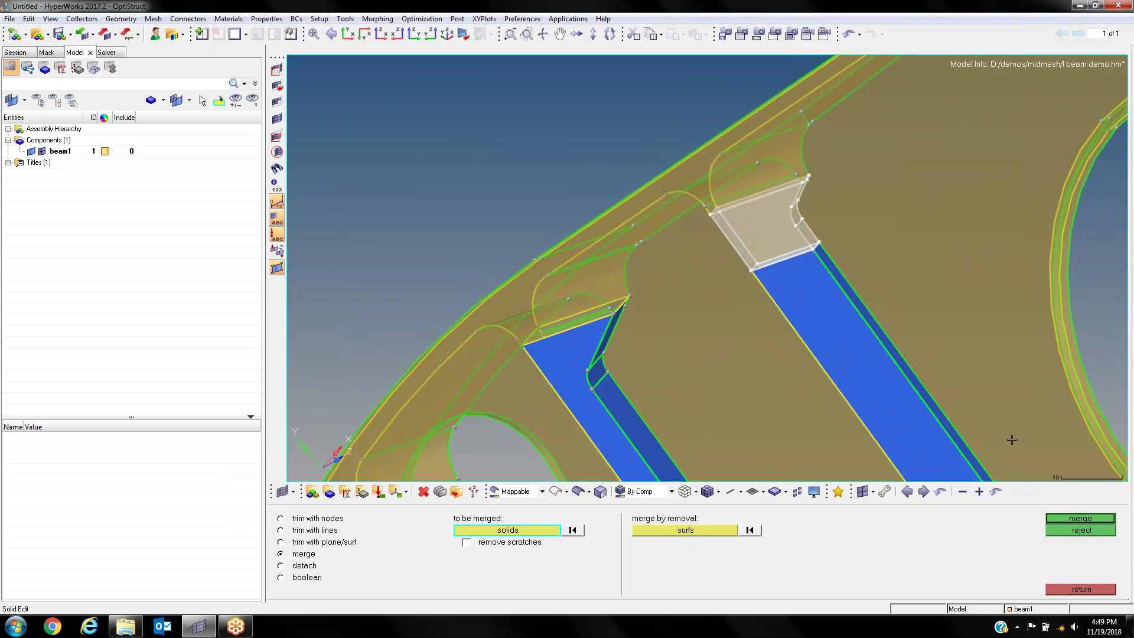
{"action": "left_click", "coordinate": [927, 408]}
{"action": "left_click", "coordinate": [1077, 523]}
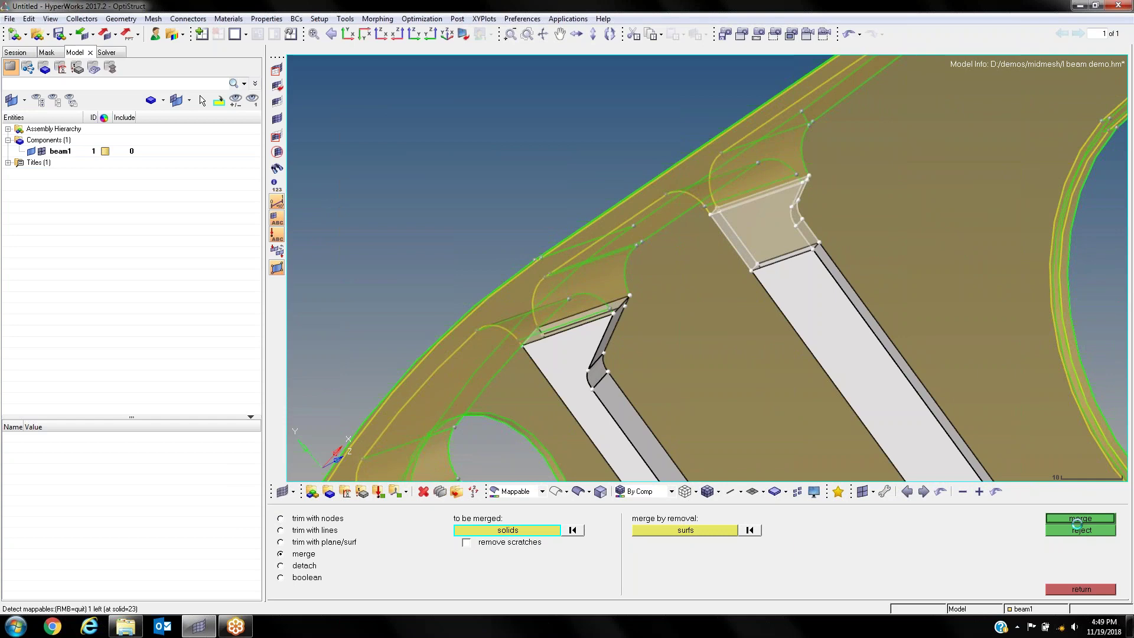
Step: Examine the merged rib tops and their mappability colors along the upper flange
{"action": "right_click_drag", "start_coordinate": [873, 301], "coordinate": [755, 301], "text": "ctrl"}
{"action": "scroll", "coordinate": [755, 301], "scroll_direction": "down", "scroll_amount": 5, "text": "ctrl"}
{"action": "left_click_drag", "start_coordinate": [746, 302], "coordinate": [736, 331], "text": "ctrl"}
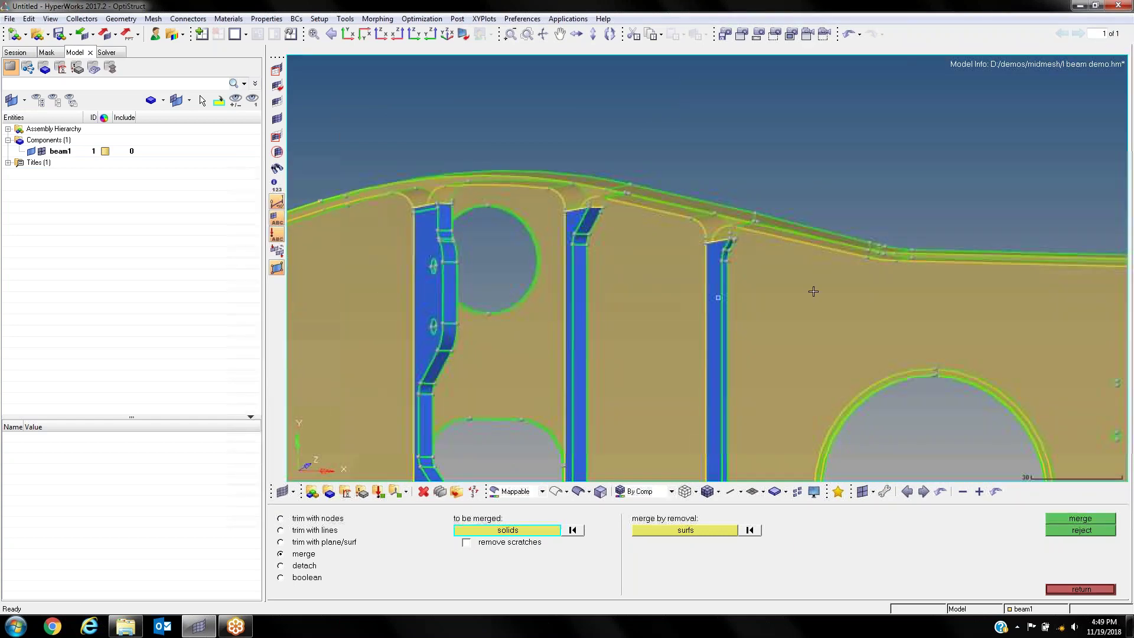
{"action": "scroll", "coordinate": [817, 272], "scroll_direction": "down", "scroll_amount": 5, "text": "ctrl"}
{"action": "scroll", "coordinate": [886, 264], "scroll_direction": "up", "scroll_amount": 1, "text": "ctrl"}
{"action": "scroll", "coordinate": [685, 255], "scroll_direction": "up", "scroll_amount": 4, "text": "ctrl"}
{"action": "left_click_drag", "start_coordinate": [732, 275], "coordinate": [827, 257], "text": "ctrl"}
{"action": "scroll", "coordinate": [614, 316], "scroll_direction": "up", "scroll_amount": 4, "text": "ctrl"}
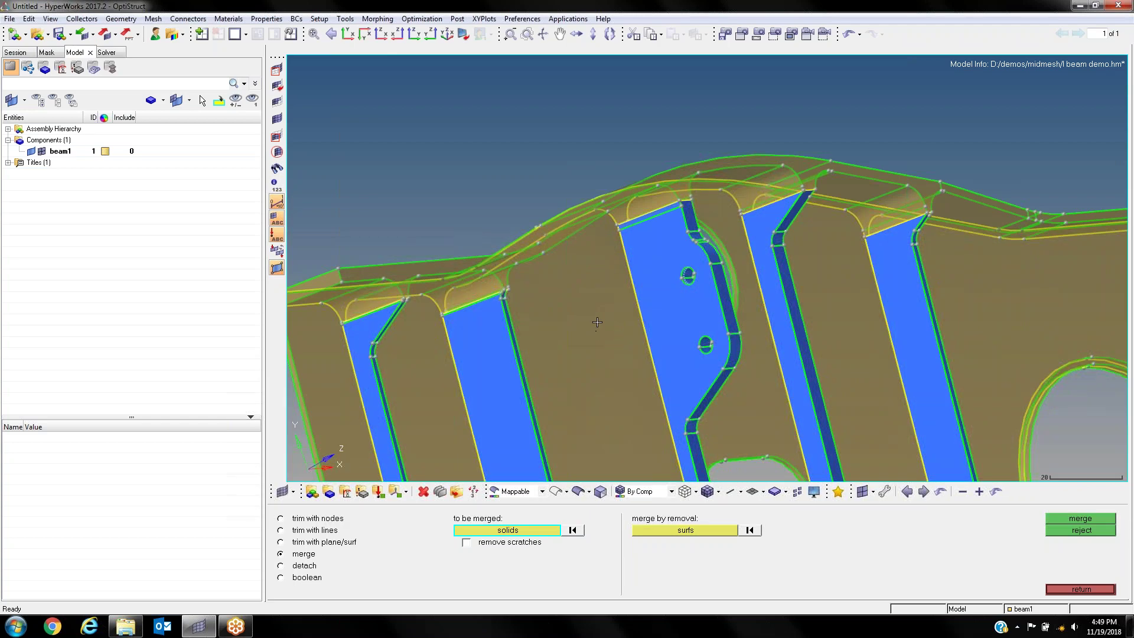
{"action": "scroll", "coordinate": [596, 322], "scroll_direction": "down", "scroll_amount": 4, "text": "ctrl"}
{"action": "scroll", "coordinate": [595, 277], "scroll_direction": "up", "scroll_amount": 2, "text": "ctrl"}
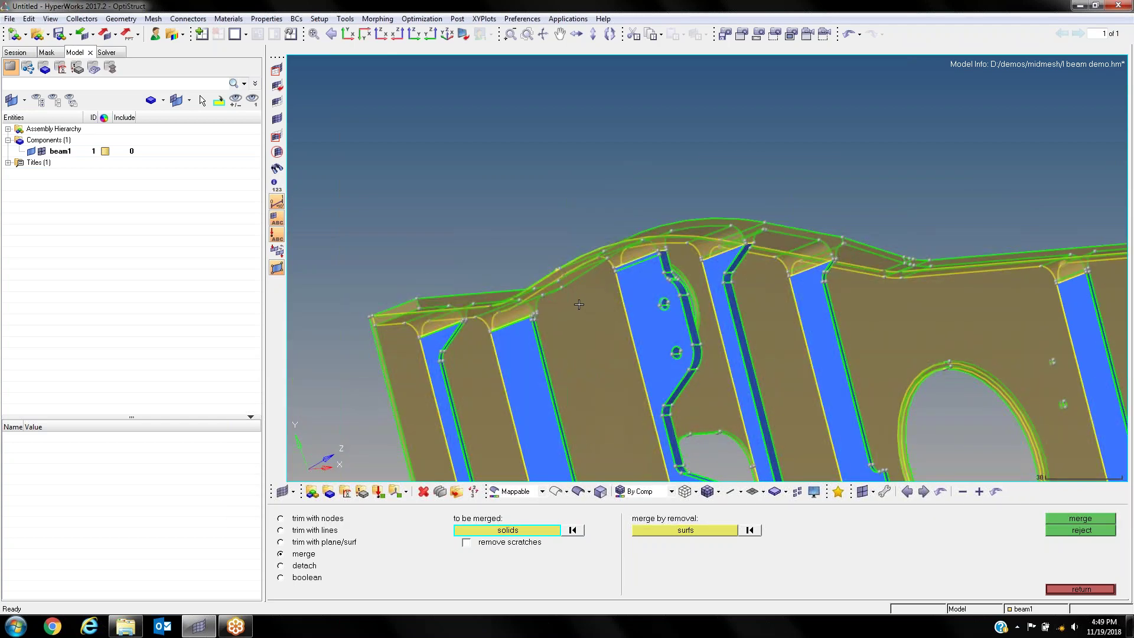
Step: Examine the whole beam and the junctions where the ribs run into the lower flange
{"action": "scroll", "coordinate": [614, 301], "scroll_direction": "down", "scroll_amount": 3, "text": "ctrl"}
{"action": "right_click_drag", "start_coordinate": [669, 328], "coordinate": [576, 234], "text": "ctrl"}
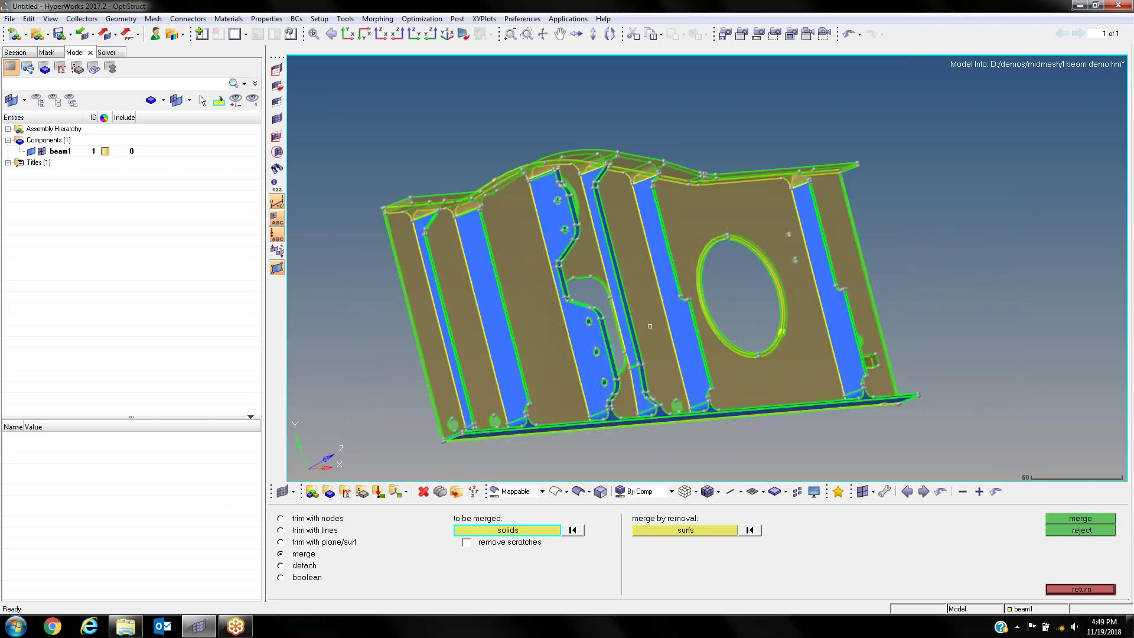
{"action": "left_click_drag", "start_coordinate": [650, 326], "coordinate": [650, 350], "text": "ctrl"}
{"action": "right_click_drag", "start_coordinate": [689, 337], "coordinate": [582, 282], "text": "ctrl"}
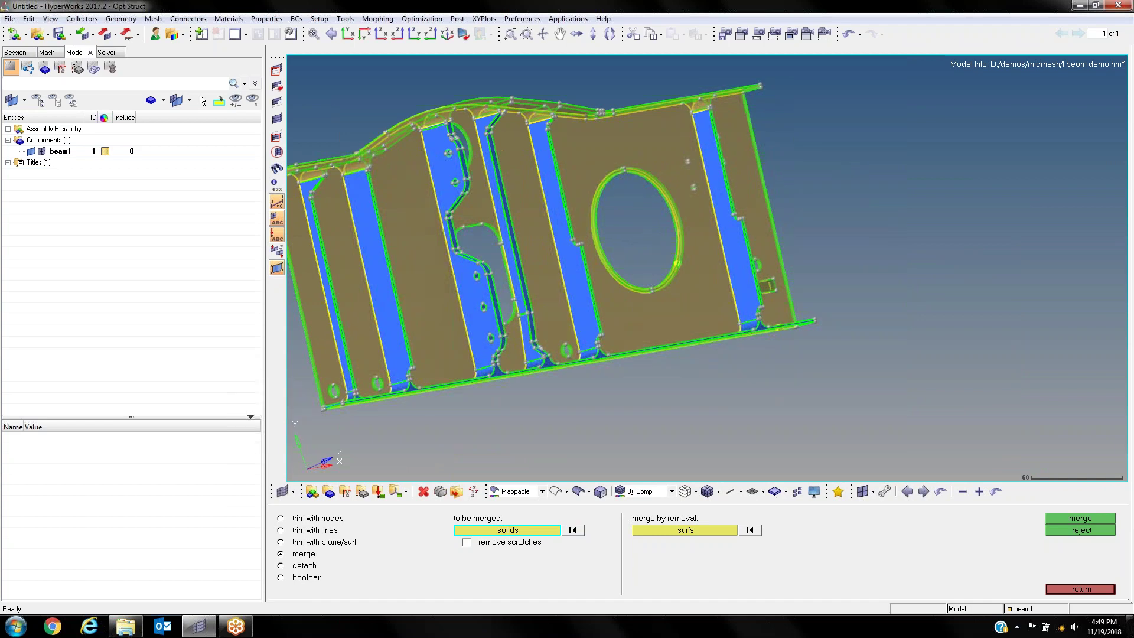
{"action": "scroll", "coordinate": [521, 271], "scroll_direction": "up", "scroll_amount": 5, "text": "ctrl"}
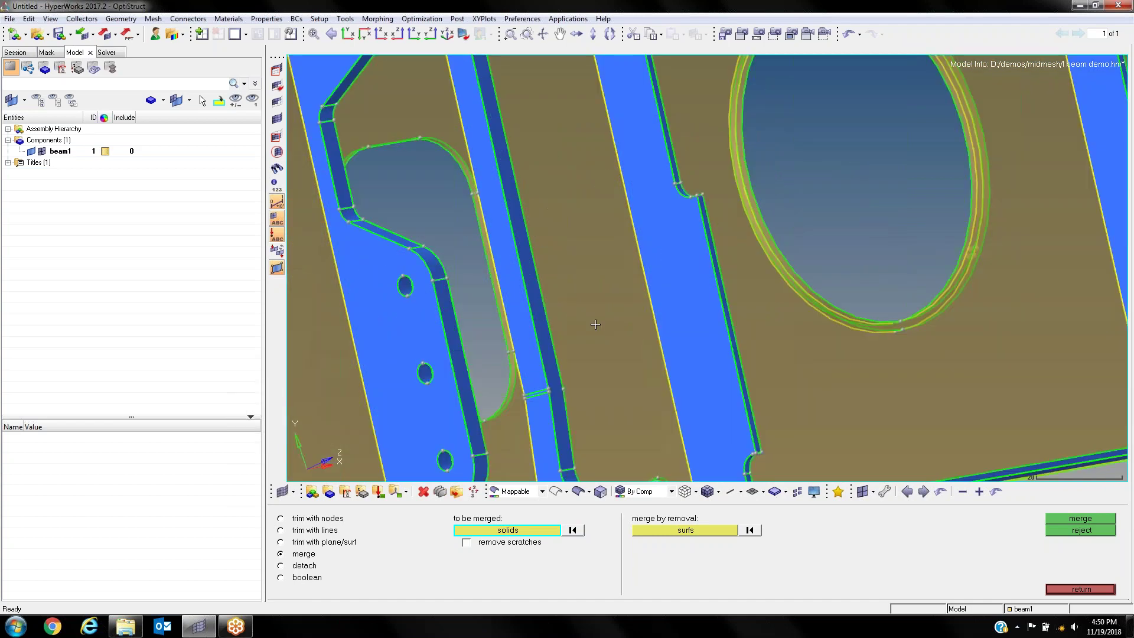
{"action": "scroll", "coordinate": [596, 325], "scroll_direction": "down", "scroll_amount": 3, "text": "ctrl"}
{"action": "right_click_drag", "start_coordinate": [595, 325], "coordinate": [612, 215], "text": "ctrl"}
{"action": "mouse_move", "coordinate": [605, 181]}
{"action": "left_mouse_down", "text": "ctrl"}
{"action": "mouse_move", "coordinate": [736, 313]}
{"action": "mouse_move", "coordinate": [649, 340]}
{"action": "mouse_move", "coordinate": [824, 209]}
{"action": "left_mouse_up", "text": "ctrl"}
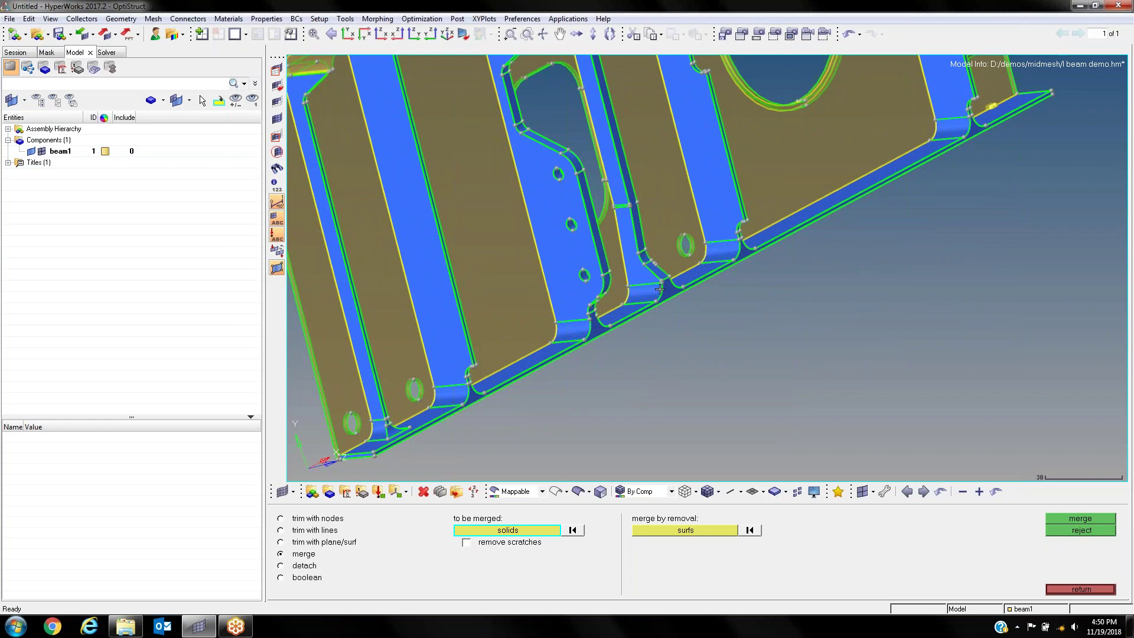
Step: Trim the rib-and-lower-flange solid by sweeping the end rib's fillet-top edge along a two-node vector across the fillet, using sweep all
{"action": "right_click_drag", "start_coordinate": [570, 320], "coordinate": [665, 269], "text": "ctrl"}
{"action": "scroll", "coordinate": [501, 349], "scroll_direction": "up", "scroll_amount": 3}
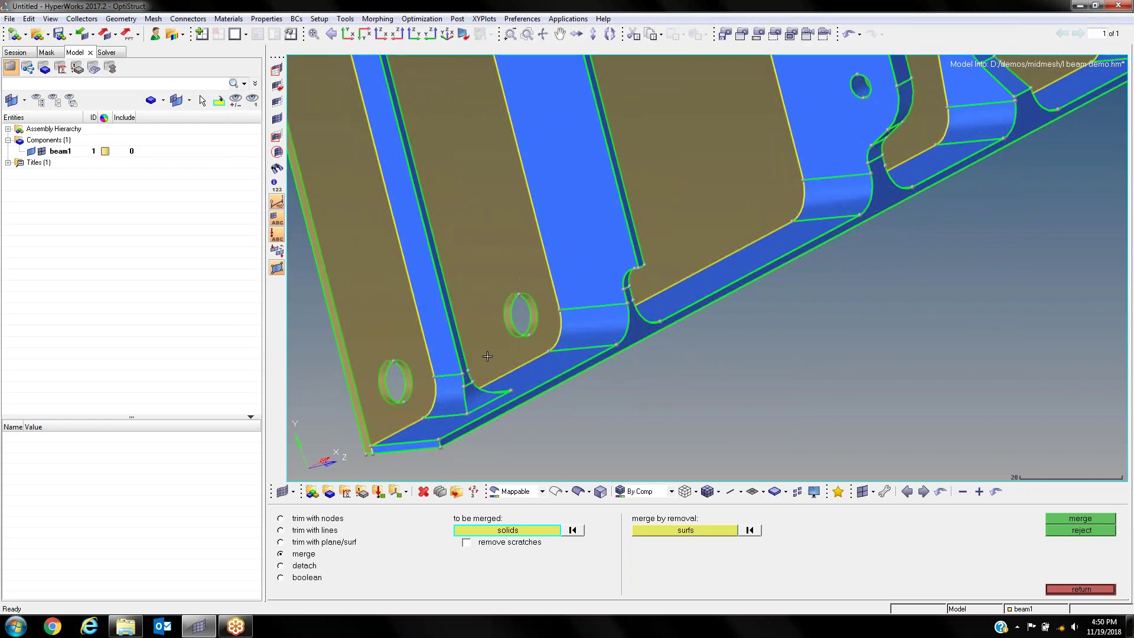
{"action": "left_click", "coordinate": [529, 329]}
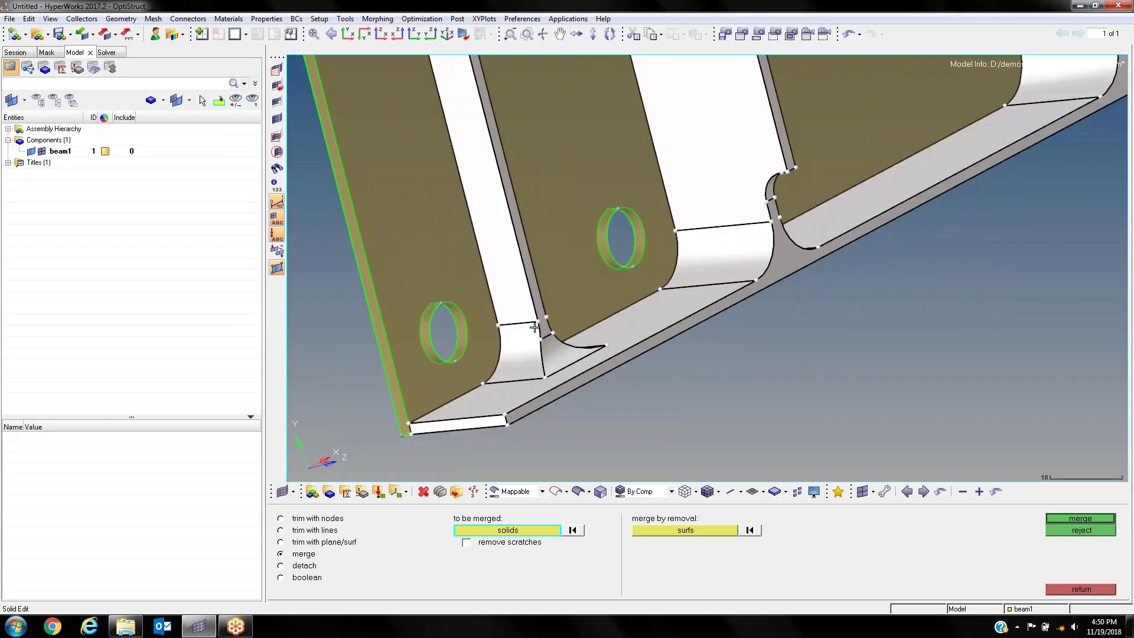
{"action": "left_click", "coordinate": [319, 530]}
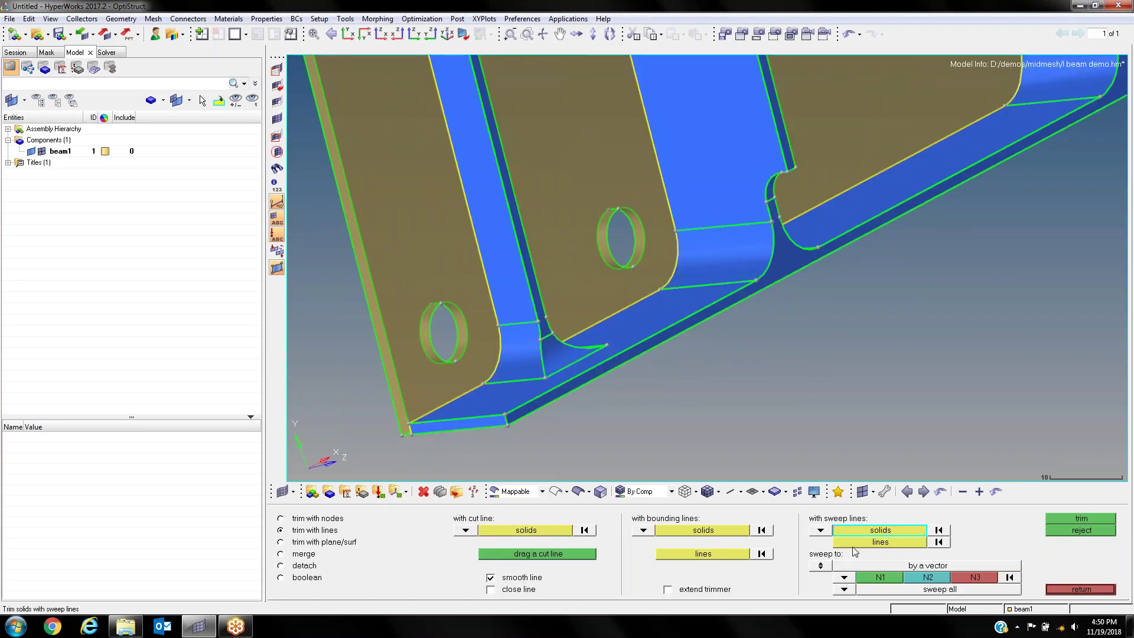
{"action": "left_click", "coordinate": [565, 358]}
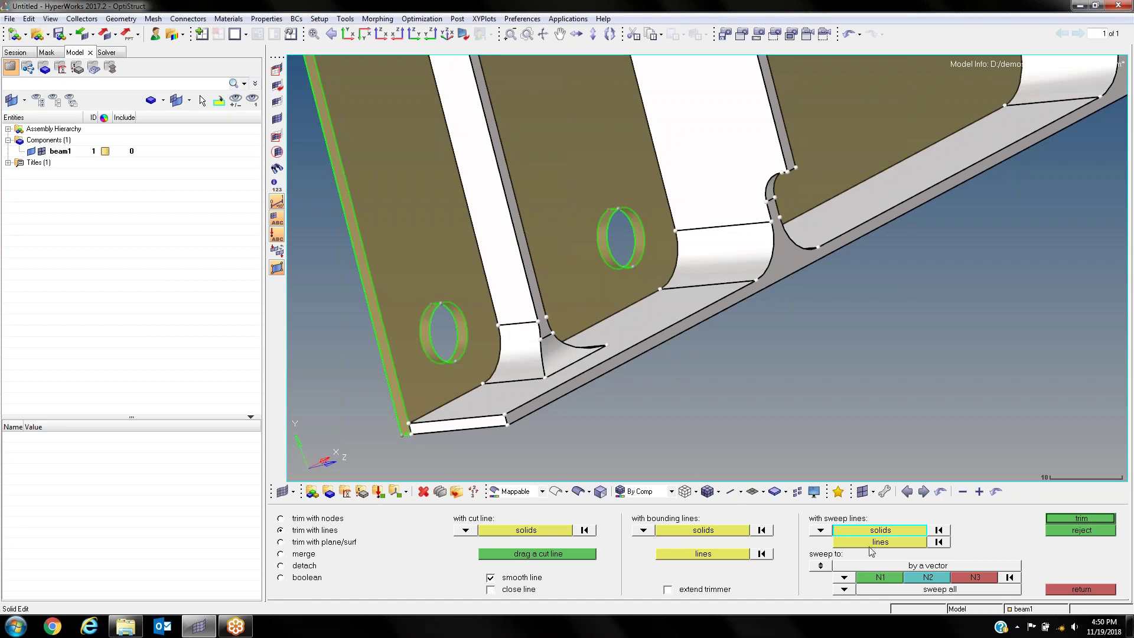
{"action": "left_click", "coordinate": [880, 542]}
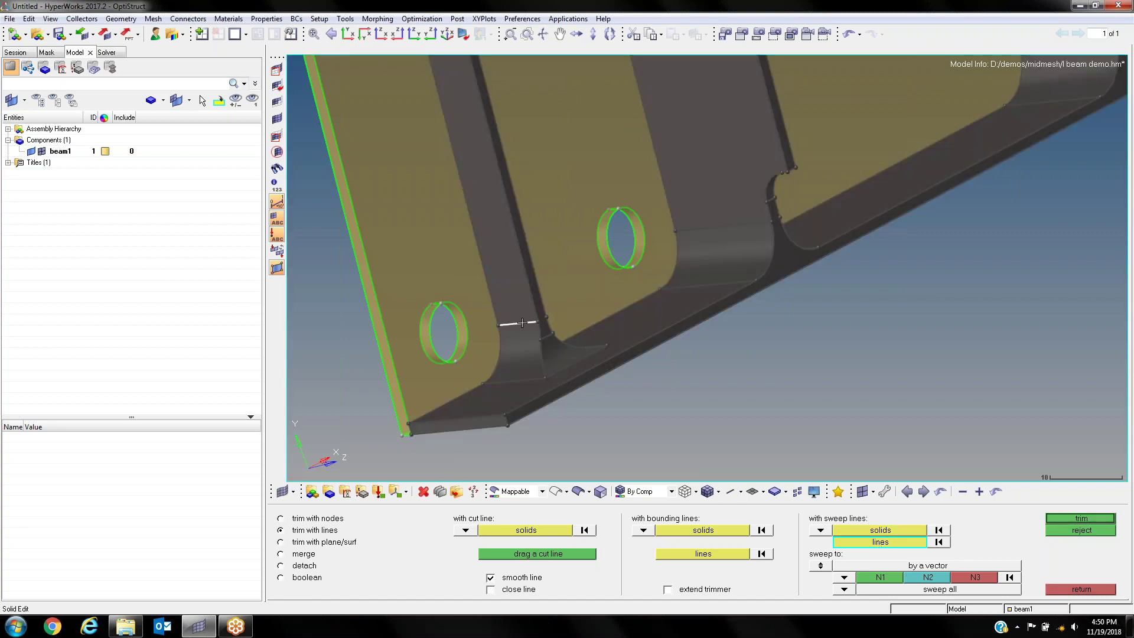
{"action": "left_click_drag", "start_coordinate": [693, 421], "coordinate": [673, 443], "text": "ctrl"}
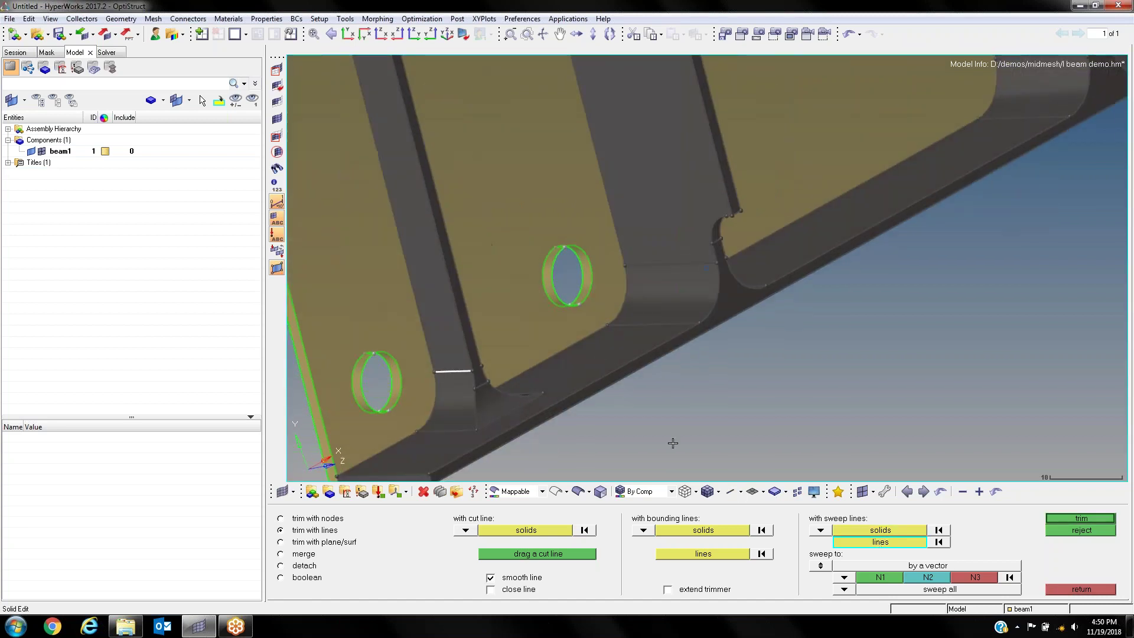
{"action": "left_click", "coordinate": [875, 576]}
{"action": "right_click_drag", "start_coordinate": [539, 396], "coordinate": [684, 296], "text": "ctrl"}
{"action": "scroll", "coordinate": [628, 286], "scroll_direction": "up", "scroll_amount": 5, "text": "ctrl"}
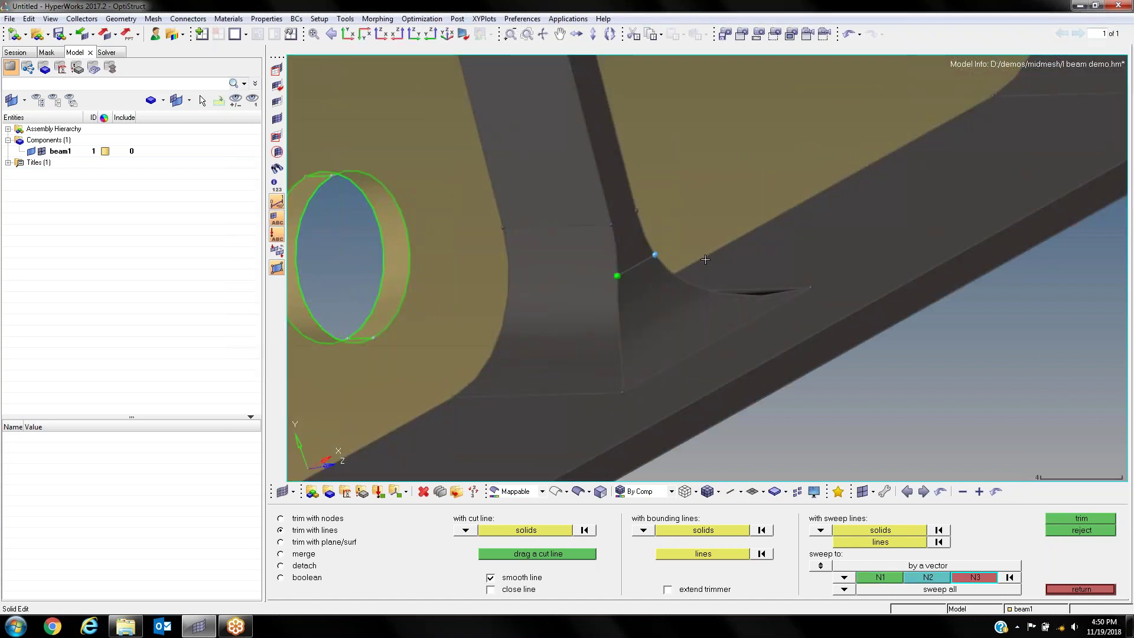
{"action": "scroll", "coordinate": [706, 260], "scroll_direction": "down", "scroll_amount": 3}
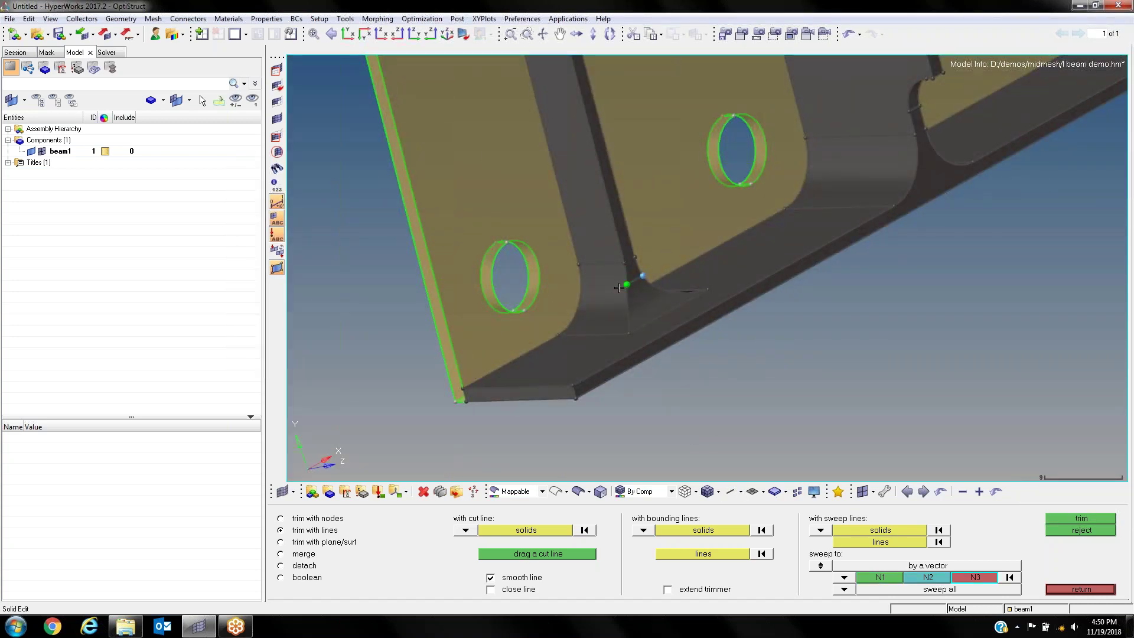
{"action": "scroll", "coordinate": [591, 308], "scroll_direction": "down", "scroll_amount": 3}
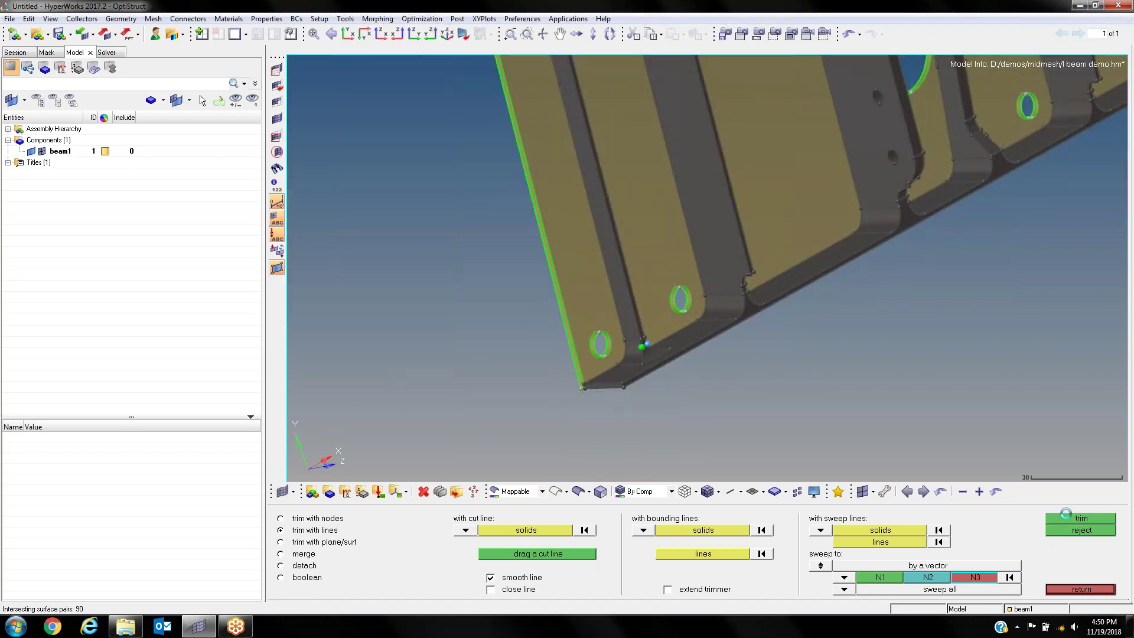
Step: Examine the ribs separated from the lower flange and the remaining fillet geometry at the rib bases
{"action": "right_click_drag", "start_coordinate": [854, 271], "coordinate": [616, 381], "text": "ctrl"}
{"action": "scroll", "coordinate": [626, 370], "scroll_direction": "down", "scroll_amount": 3, "text": "ctrl"}
{"action": "scroll", "coordinate": [695, 301], "scroll_direction": "up", "scroll_amount": 5}
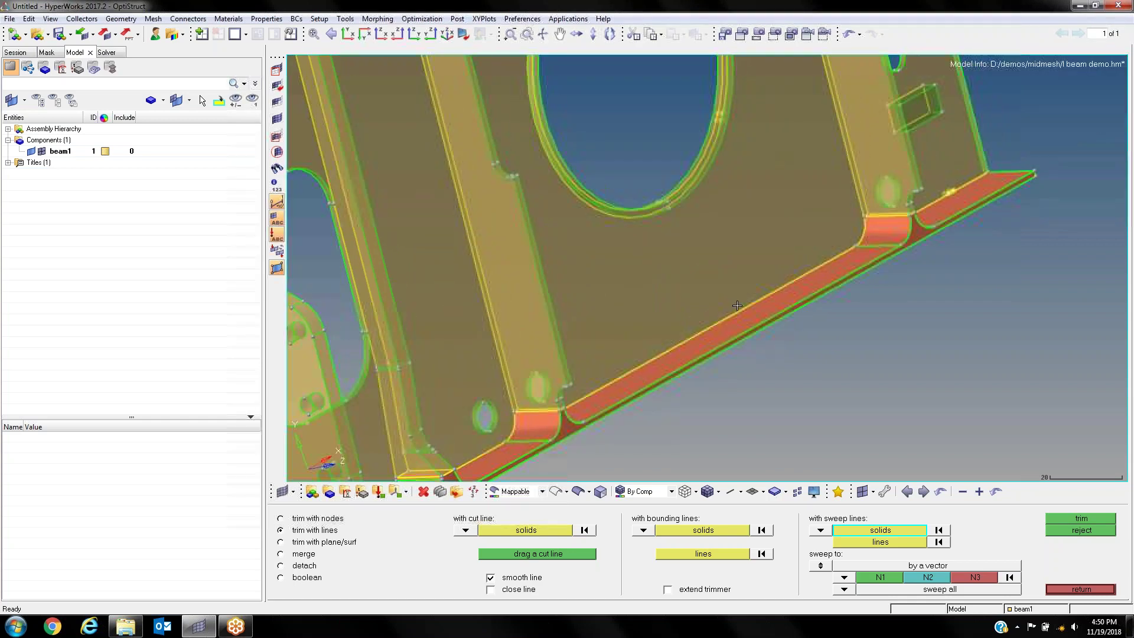
{"action": "scroll", "coordinate": [763, 303], "scroll_direction": "down", "scroll_amount": 5, "text": "ctrl"}
{"action": "right_click_drag", "start_coordinate": [763, 303], "coordinate": [797, 318], "text": "ctrl"}
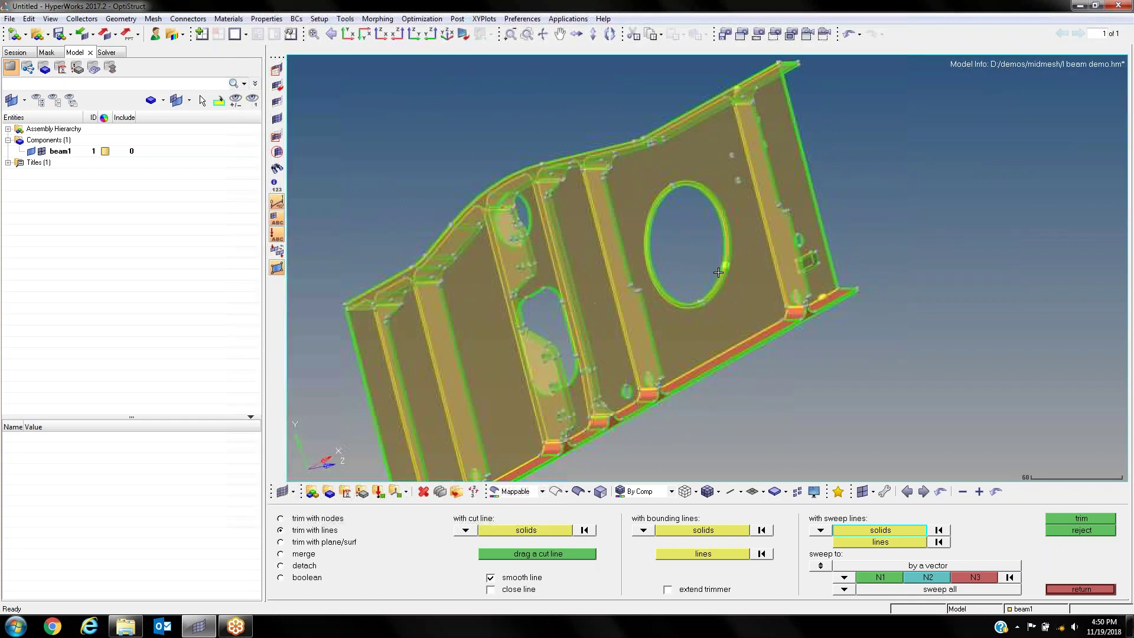
{"action": "scroll", "coordinate": [722, 269], "scroll_direction": "down", "scroll_amount": 2, "text": "ctrl"}
{"action": "left_click_drag", "start_coordinate": [721, 269], "coordinate": [609, 253], "text": "ctrl"}
{"action": "scroll", "coordinate": [613, 245], "scroll_direction": "up", "scroll_amount": 5}
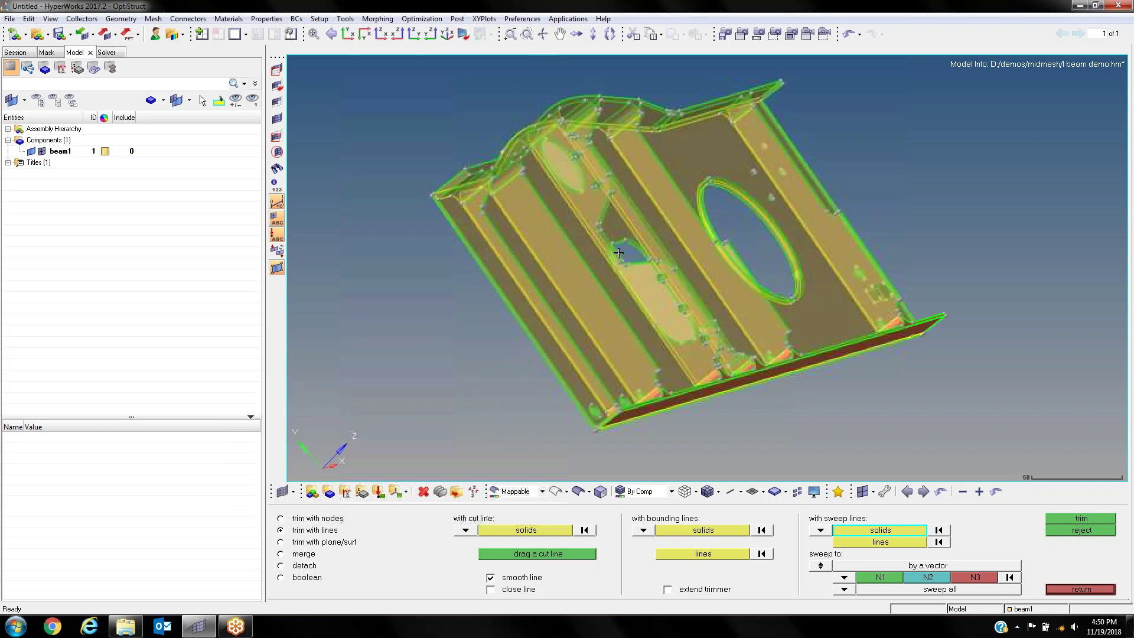
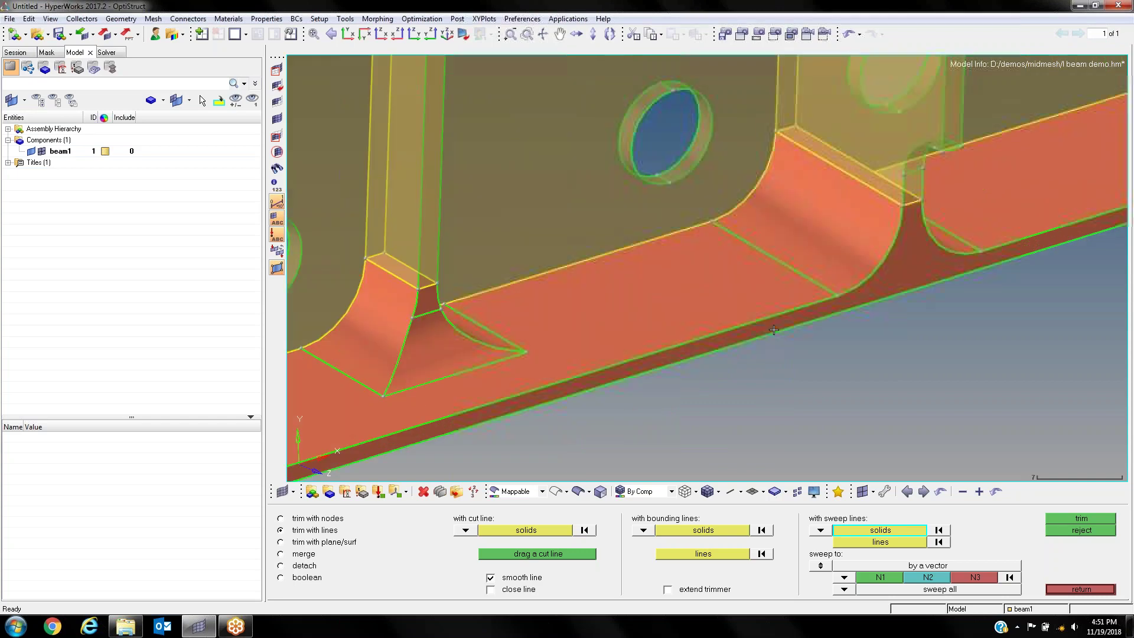
{"action": "scroll", "coordinate": [772, 310], "scroll_direction": "down", "scroll_amount": 3, "text": "ctrl"}
{"action": "right_click_drag", "start_coordinate": [772, 310], "coordinate": [801, 302], "text": "ctrl"}
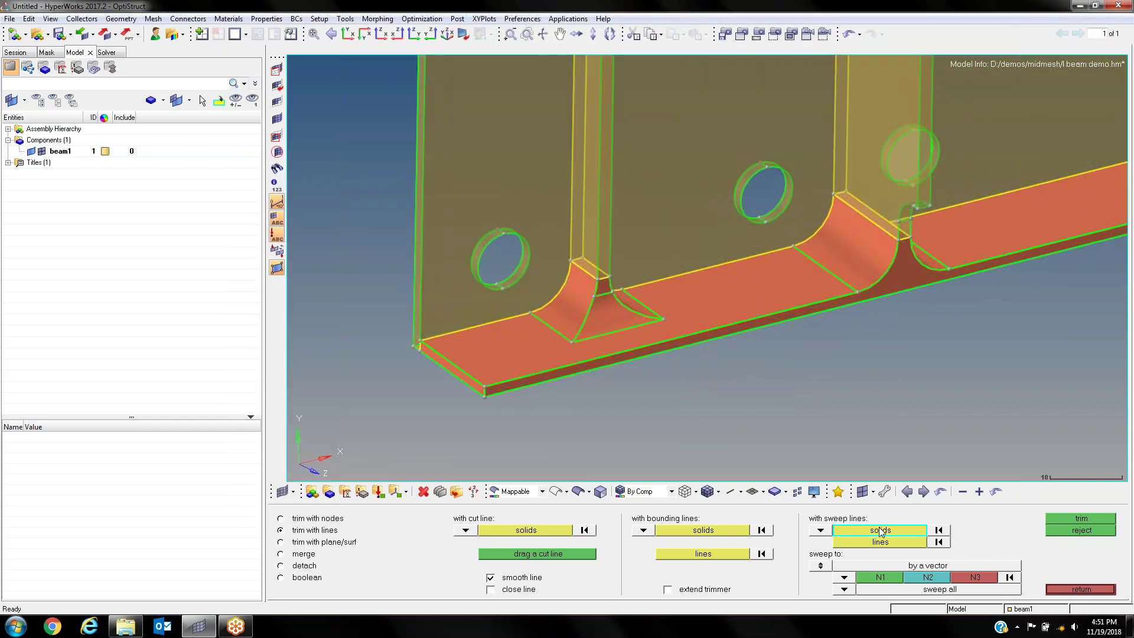
Step: Trim the lower flange solid by sweeping the second rib's fillet foot edge along a two-node vector through the flange thickness, using sweep all
{"action": "left_click", "coordinate": [807, 285]}
{"action": "left_click", "coordinate": [880, 542]}
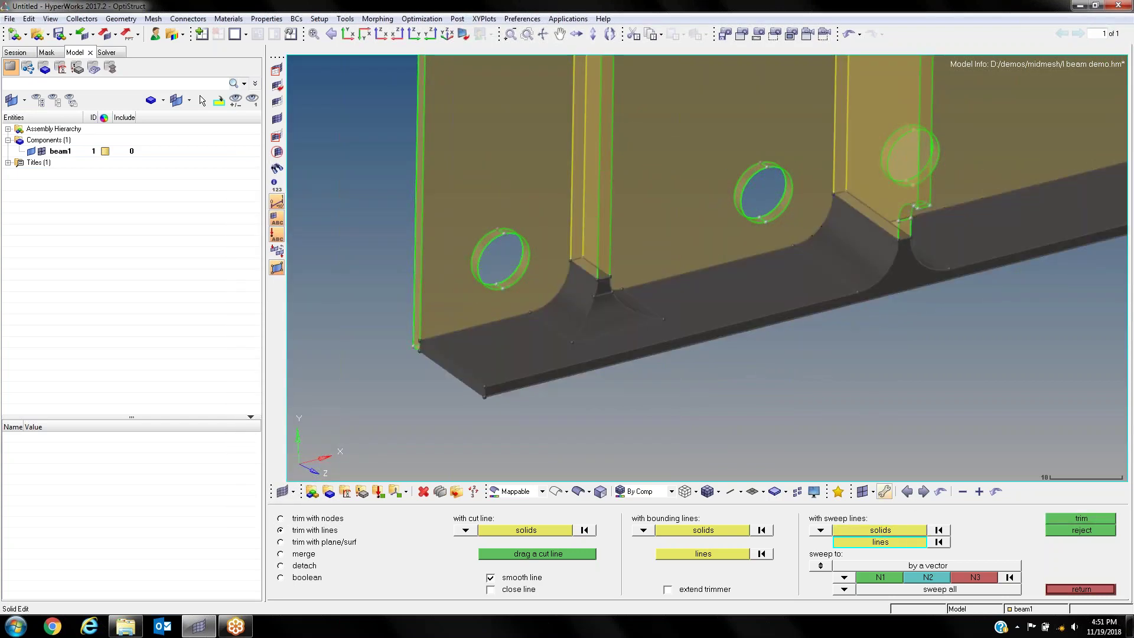
{"action": "left_click", "coordinate": [842, 280]}
{"action": "left_click", "coordinate": [882, 578]}
{"action": "scroll", "coordinate": [487, 380], "scroll_direction": "up", "scroll_amount": 2}
{"action": "left_click", "coordinate": [481, 379]}
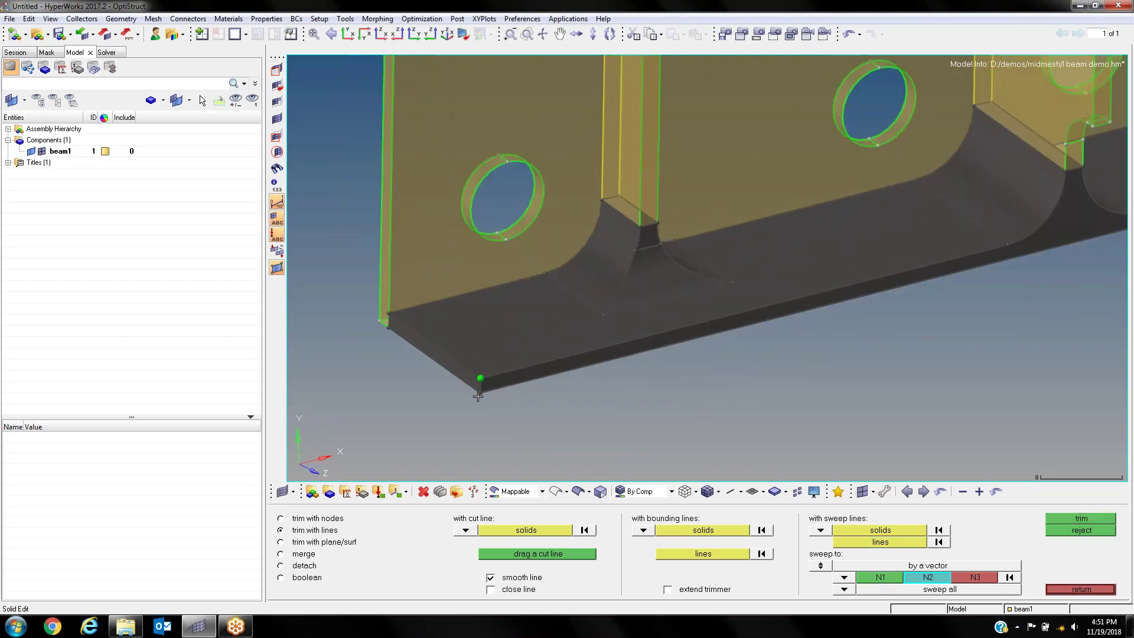
{"action": "left_click", "coordinate": [479, 392]}
{"action": "right_click_drag", "start_coordinate": [778, 319], "coordinate": [695, 349], "text": "ctrl"}
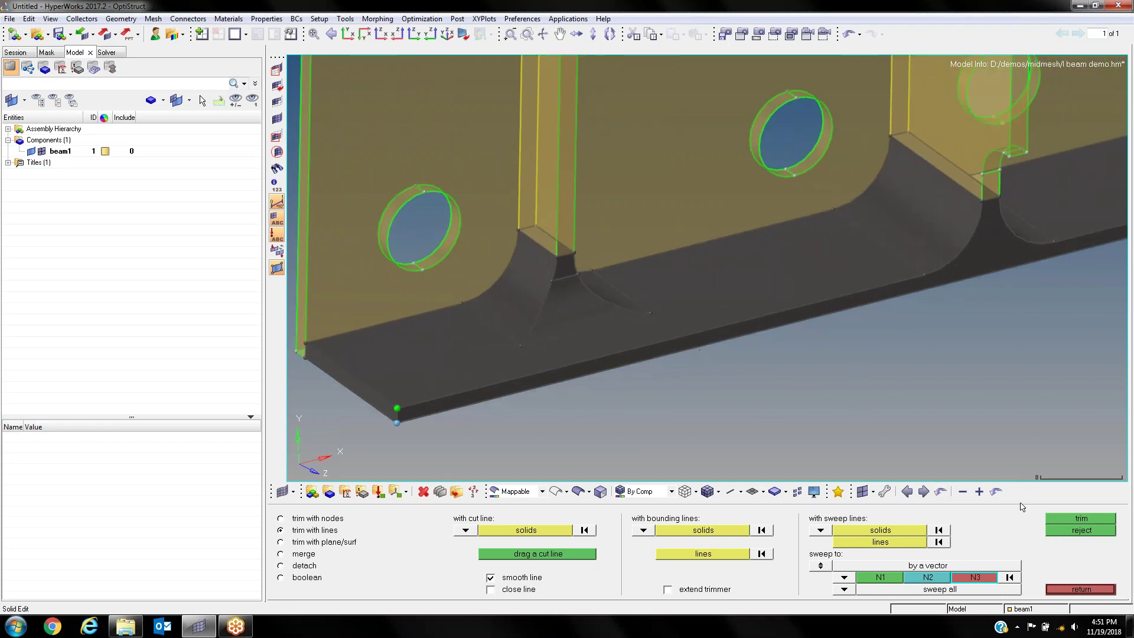
{"action": "left_click", "coordinate": [1067, 518]}
Step: Trim the end segment of the lower flange with bounding lines, using the three outer edges of the first rib's fillet base
{"action": "scroll", "coordinate": [886, 253], "scroll_direction": "down", "scroll_amount": 8}
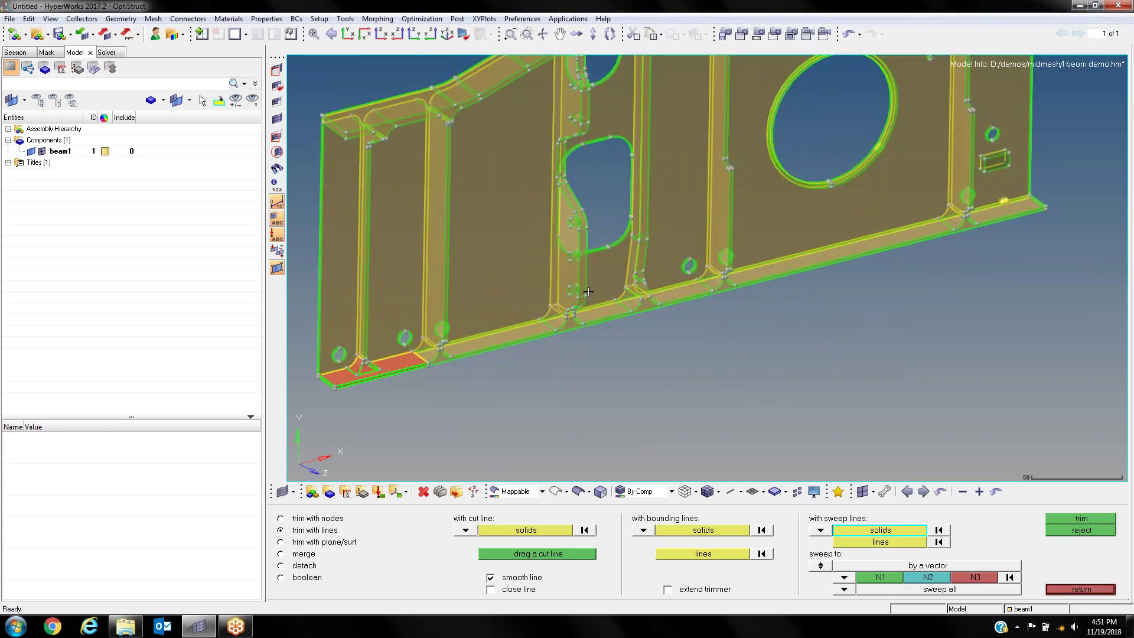
{"action": "scroll", "coordinate": [733, 258], "scroll_direction": "up", "scroll_amount": 4}
{"action": "scroll", "coordinate": [677, 285], "scroll_direction": "up", "scroll_amount": 5}
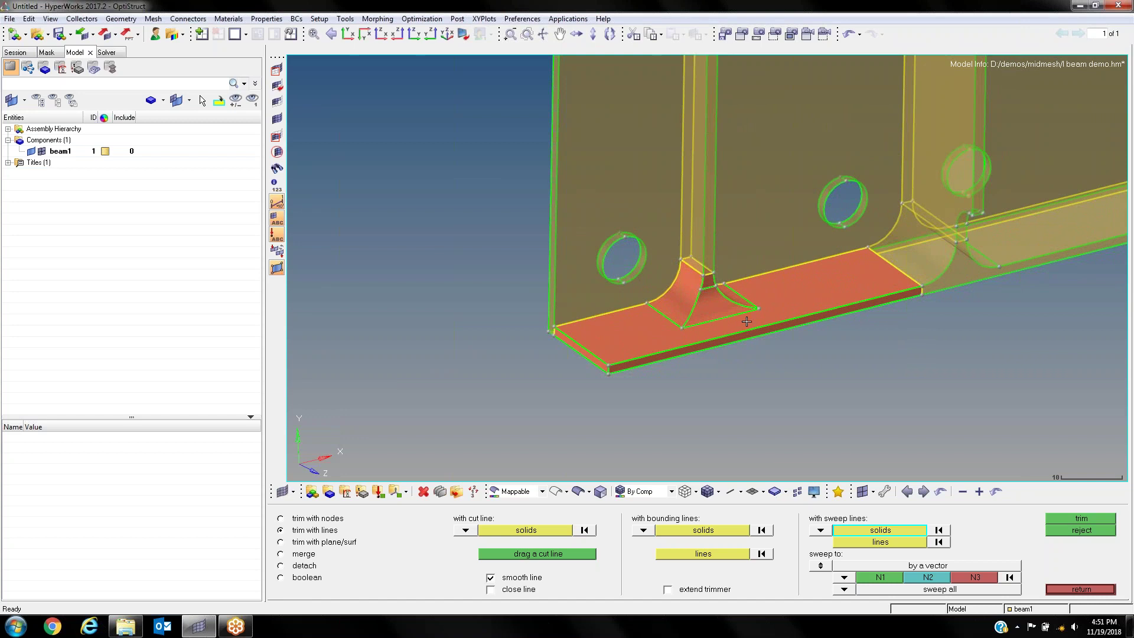
{"action": "scroll", "coordinate": [701, 317], "scroll_direction": "up", "scroll_amount": 1}
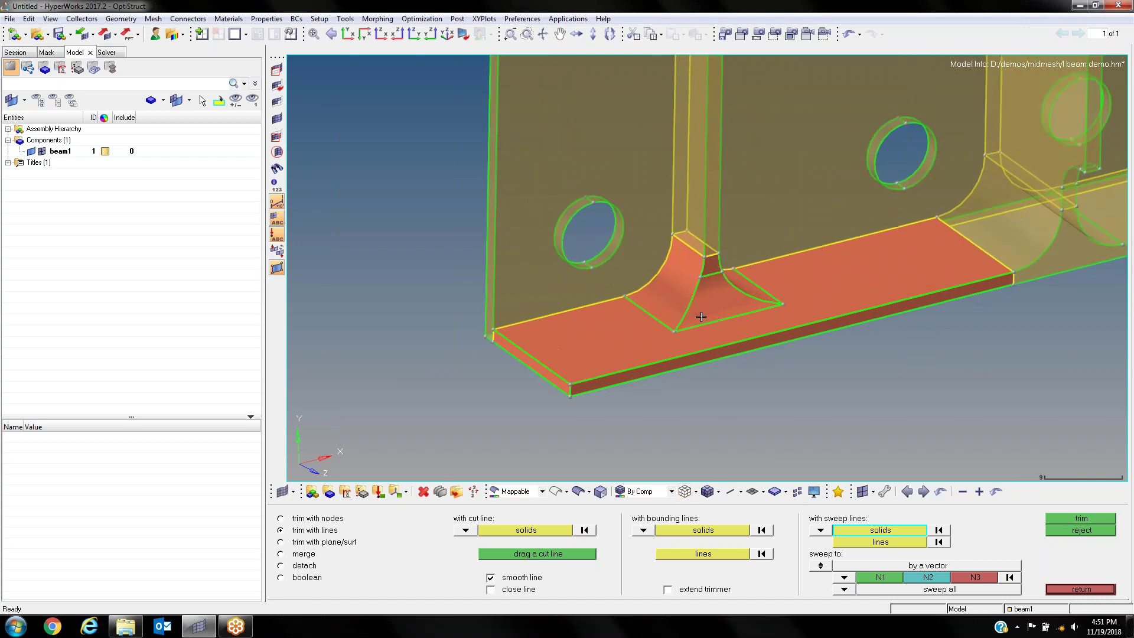
{"action": "left_click", "coordinate": [709, 531]}
{"action": "left_click", "coordinate": [718, 321]}
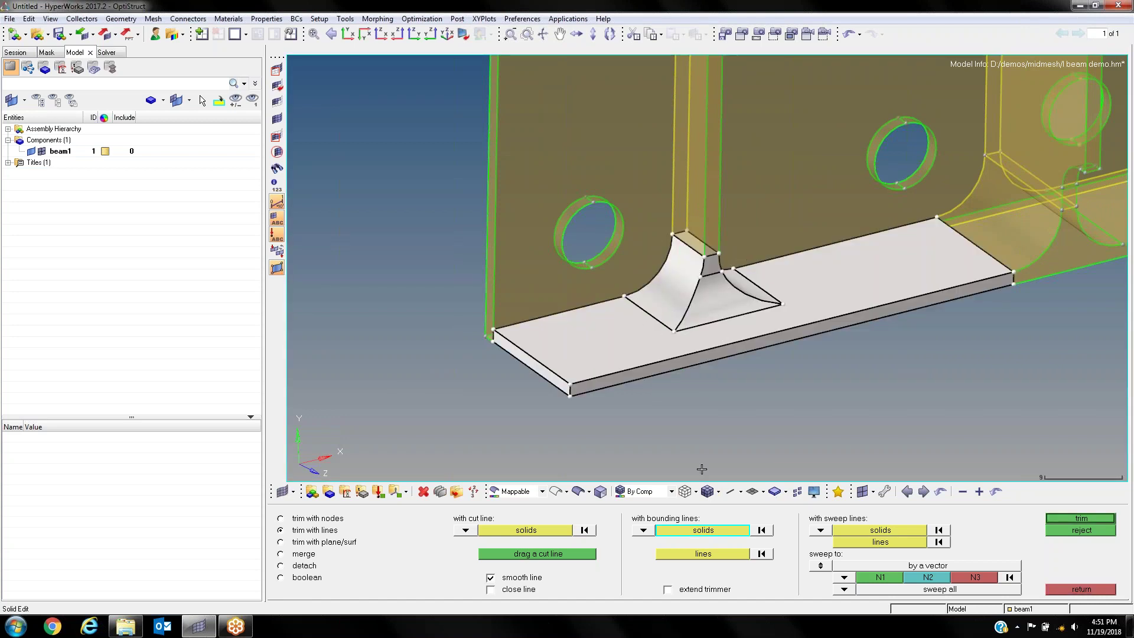
{"action": "left_click", "coordinate": [703, 554]}
{"action": "left_click", "coordinate": [653, 319]}
{"action": "left_click", "coordinate": [692, 326]}
{"action": "left_click", "coordinate": [737, 271]}
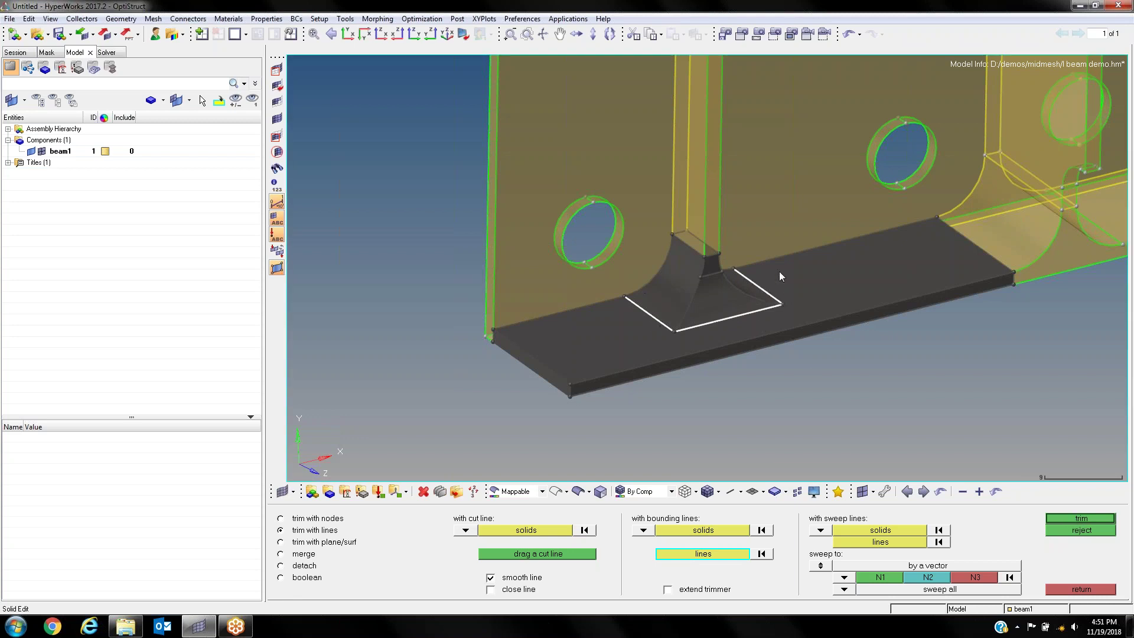
{"action": "left_click", "coordinate": [1079, 520]}
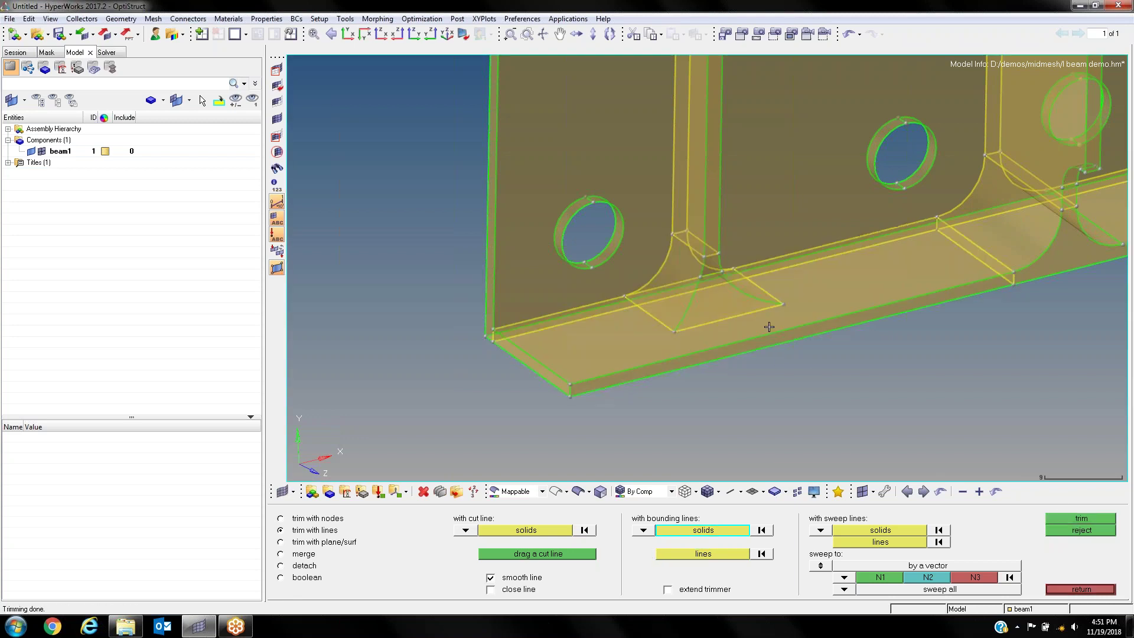
Step: Generate an interactive solid map mesh preview for all unmeshed solids with the multi solids option
{"action": "scroll", "coordinate": [712, 298], "scroll_direction": "down", "scroll_amount": 1, "text": "ctrl"}
{"action": "mouse_move", "coordinate": [712, 298]}
{"action": "left_mouse_down", "text": "ctrl"}
{"action": "mouse_move", "coordinate": [751, 266]}
{"action": "mouse_move", "coordinate": [735, 317]}
{"action": "left_mouse_up", "text": "ctrl"}
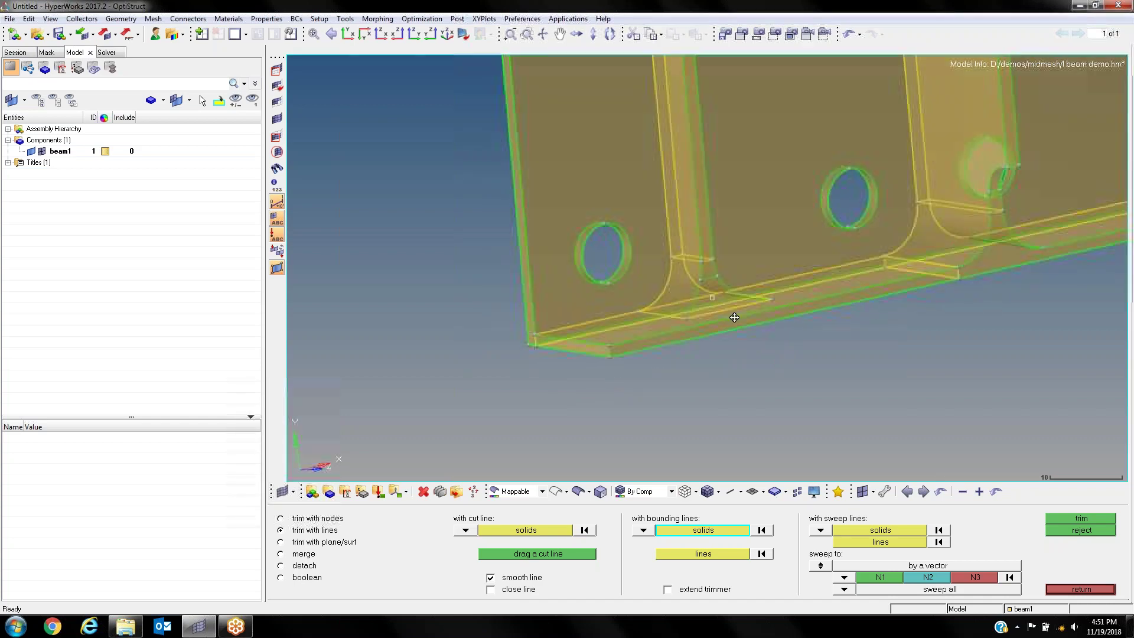
{"action": "scroll", "coordinate": [756, 306], "scroll_direction": "down", "scroll_amount": 5}
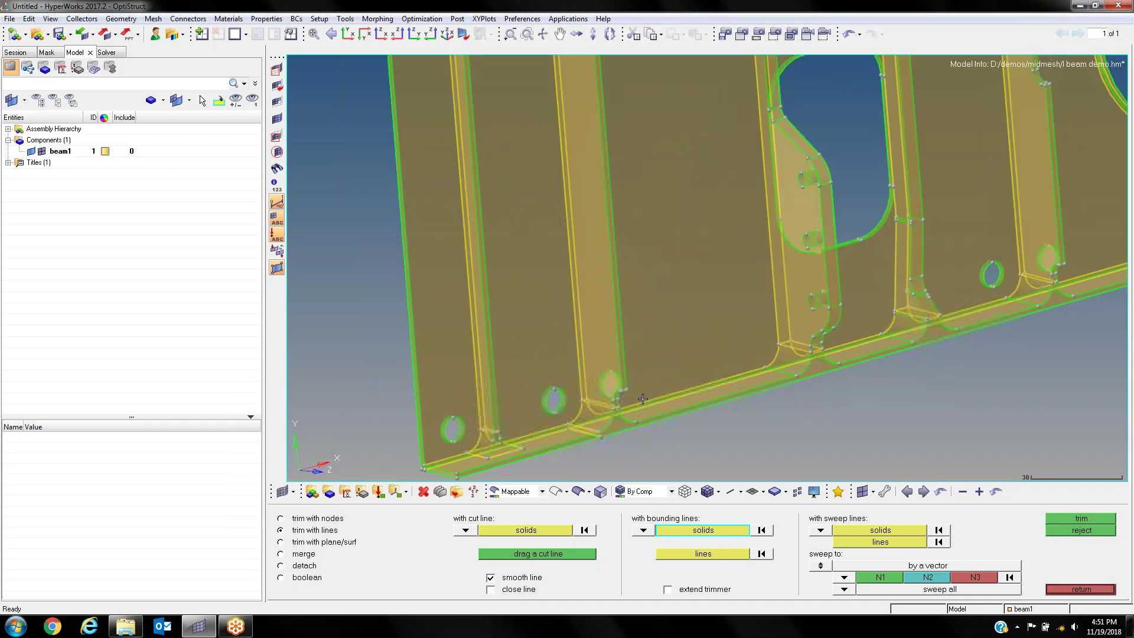
{"action": "scroll", "coordinate": [643, 400], "scroll_direction": "down", "scroll_amount": 3}
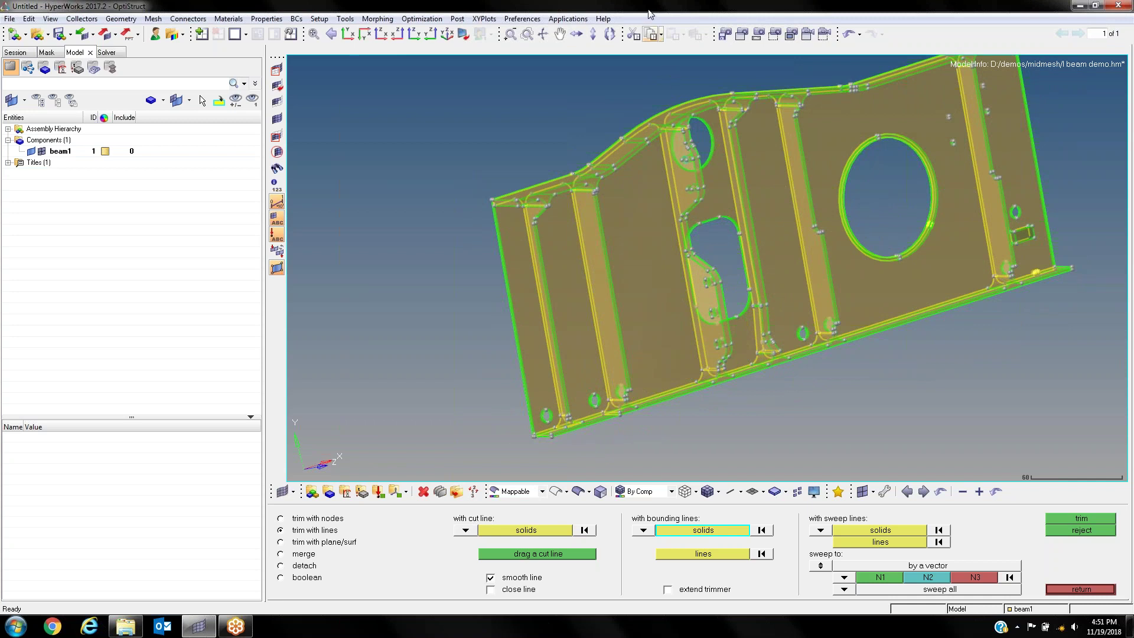
{"action": "right_click_drag", "start_coordinate": [884, 183], "coordinate": [878, 212], "text": "ctrl"}
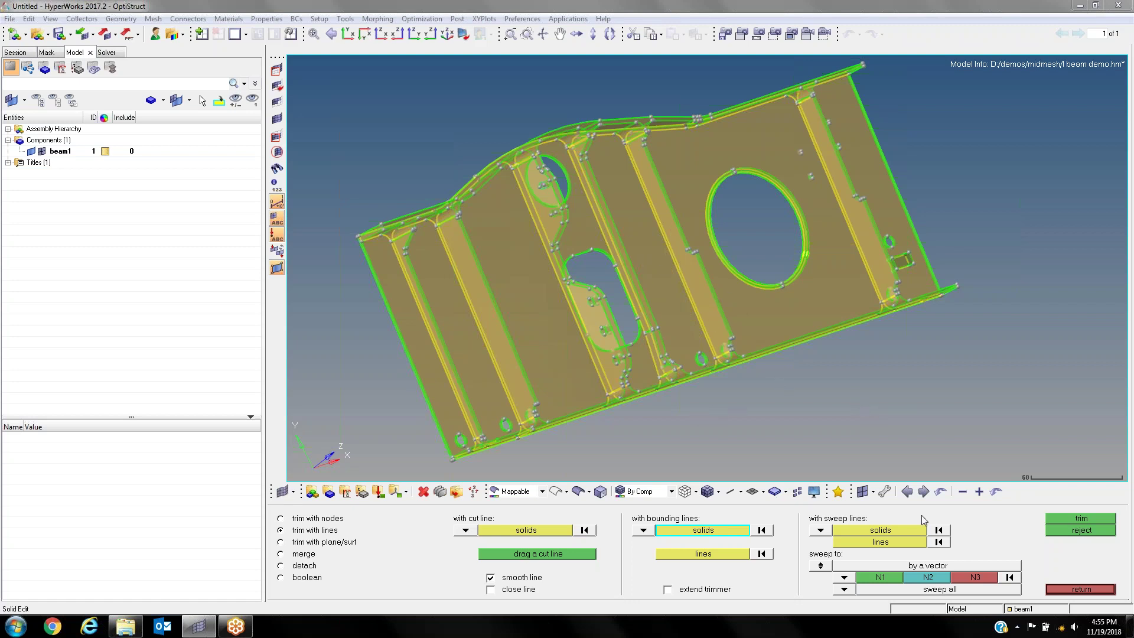
{"action": "left_click", "coordinate": [1061, 588]}
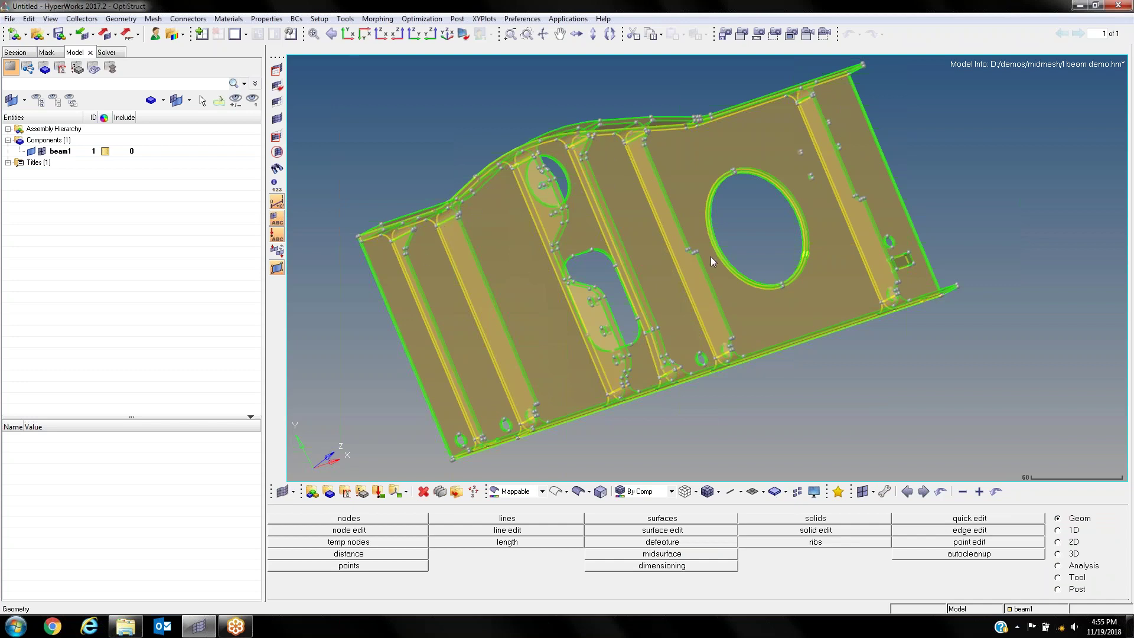
{"action": "left_click", "coordinate": [1058, 554]}
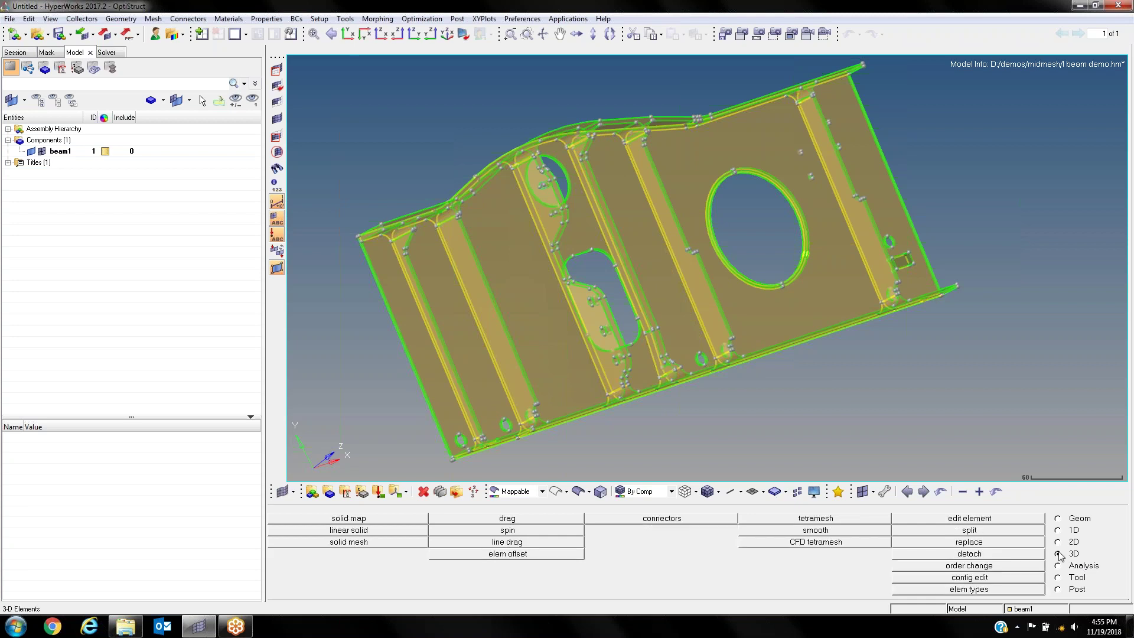
{"action": "left_click", "coordinate": [382, 519]}
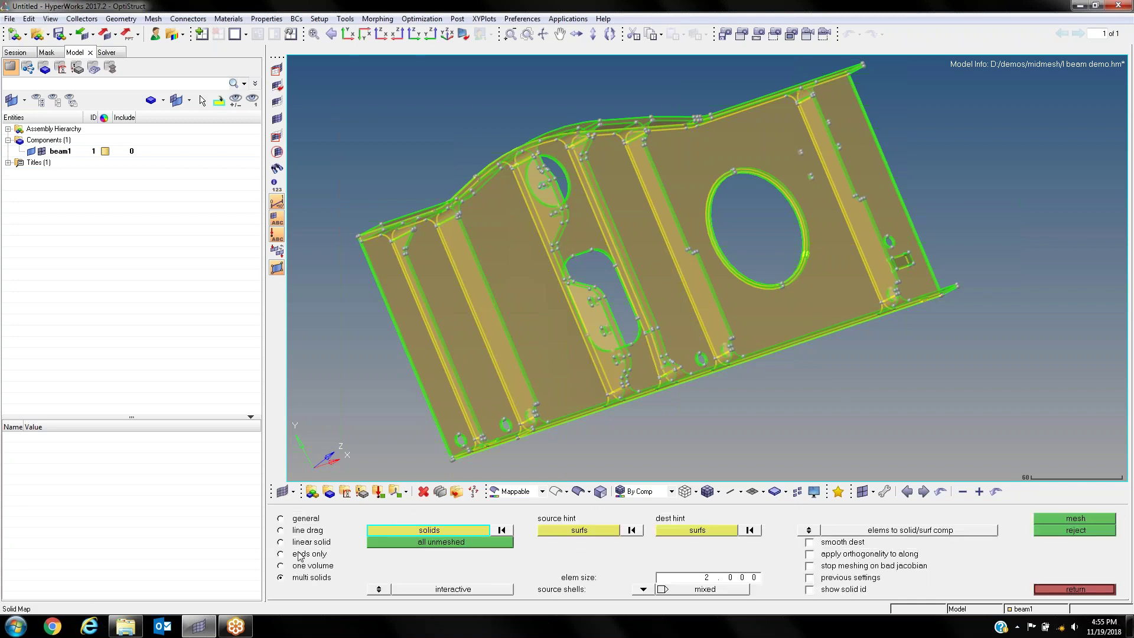
{"action": "left_click", "coordinate": [447, 544]}
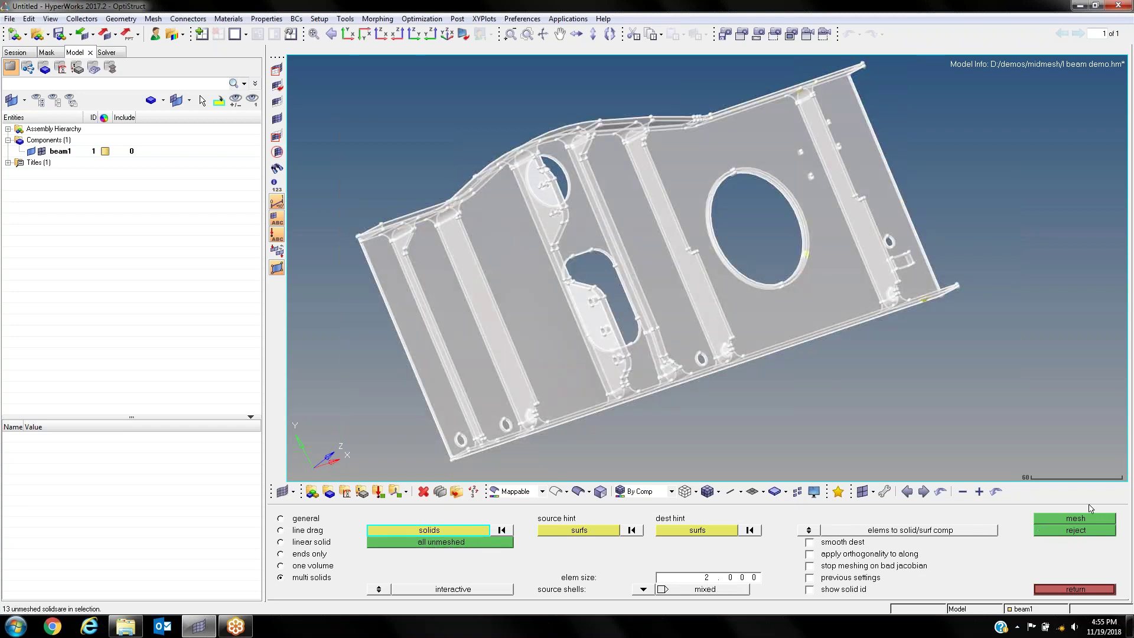
{"action": "left_click", "coordinate": [1077, 519]}
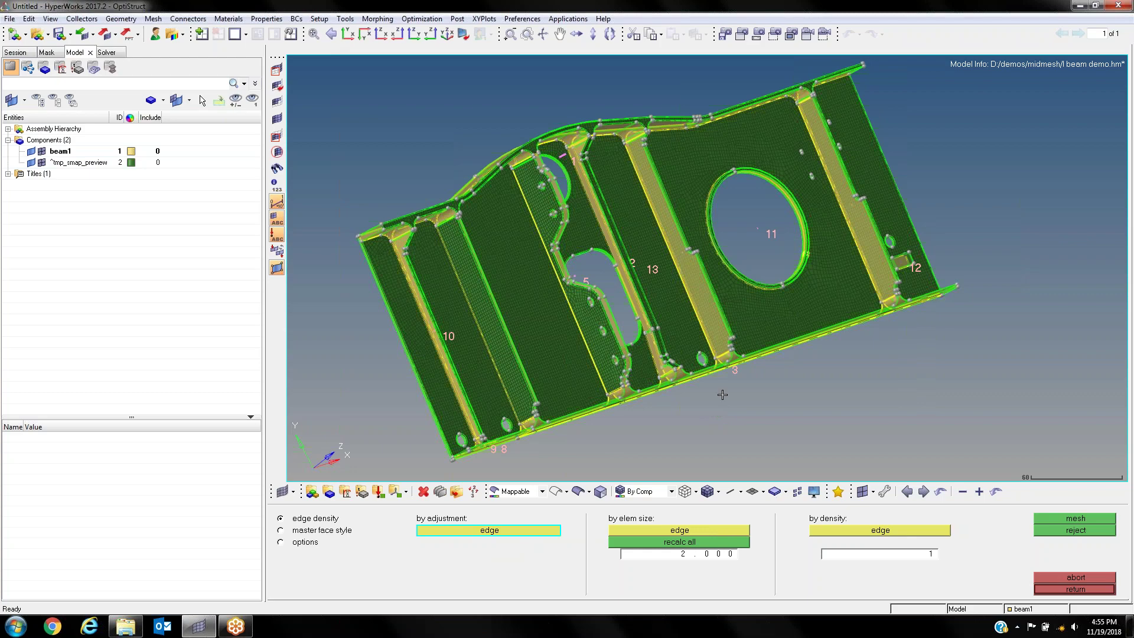
Step: Examine the preview mesh on the web, the ribs beside the cutouts and the area around the large circular opening from both sides
{"action": "scroll", "coordinate": [549, 254], "scroll_direction": "up", "scroll_amount": 2}
{"action": "scroll", "coordinate": [523, 241], "scroll_direction": "up", "scroll_amount": 2, "text": "ctrl"}
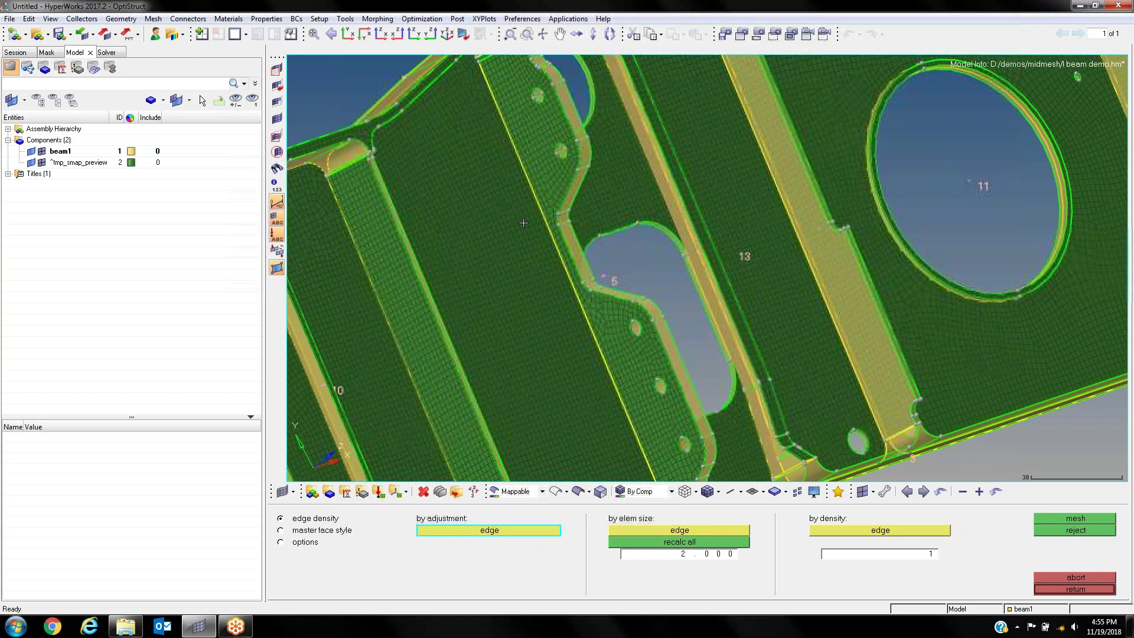
{"action": "left_click_drag", "start_coordinate": [531, 239], "coordinate": [449, 201], "text": "ctrl"}
{"action": "right_click_drag", "start_coordinate": [449, 201], "coordinate": [608, 197], "text": "ctrl"}
{"action": "left_click_drag", "start_coordinate": [609, 197], "coordinate": [625, 241], "text": "ctrl"}
{"action": "right_click_drag", "start_coordinate": [625, 241], "coordinate": [572, 185], "text": "ctrl"}
{"action": "left_click_drag", "start_coordinate": [572, 185], "coordinate": [558, 218], "text": "ctrl"}
{"action": "scroll", "coordinate": [562, 219], "scroll_direction": "up", "scroll_amount": 3, "text": "ctrl"}
{"action": "scroll", "coordinate": [619, 213], "scroll_direction": "down", "scroll_amount": 3}
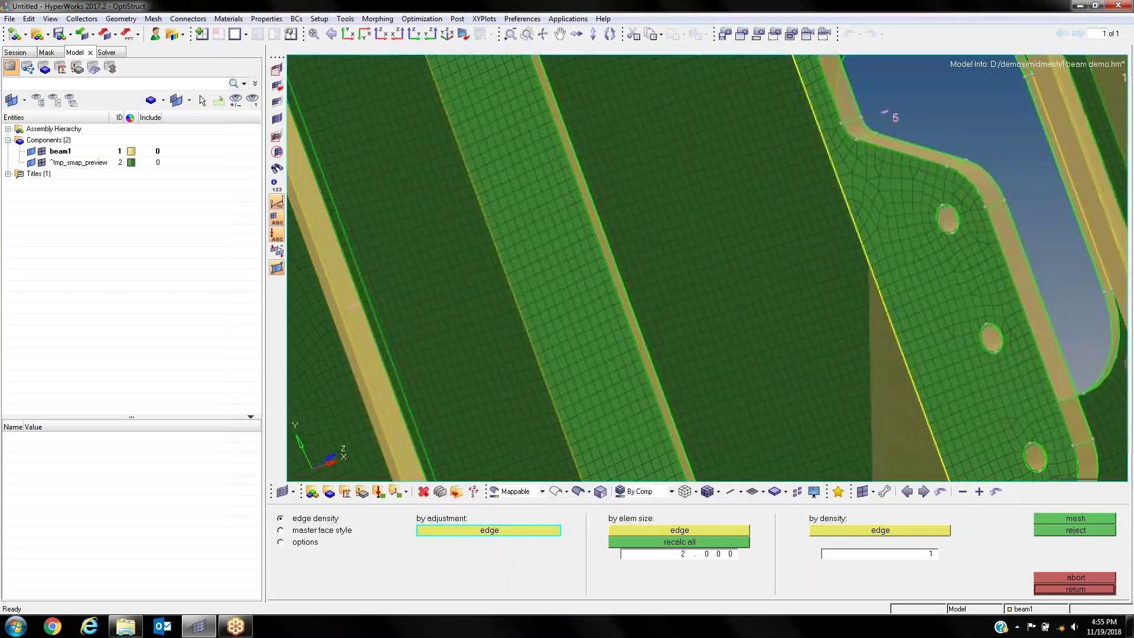
{"action": "scroll", "coordinate": [603, 220], "scroll_direction": "up", "scroll_amount": 2}
{"action": "right_click_drag", "start_coordinate": [990, 187], "coordinate": [545, 220], "text": "ctrl"}
{"action": "scroll", "coordinate": [545, 219], "scroll_direction": "up", "scroll_amount": 5}
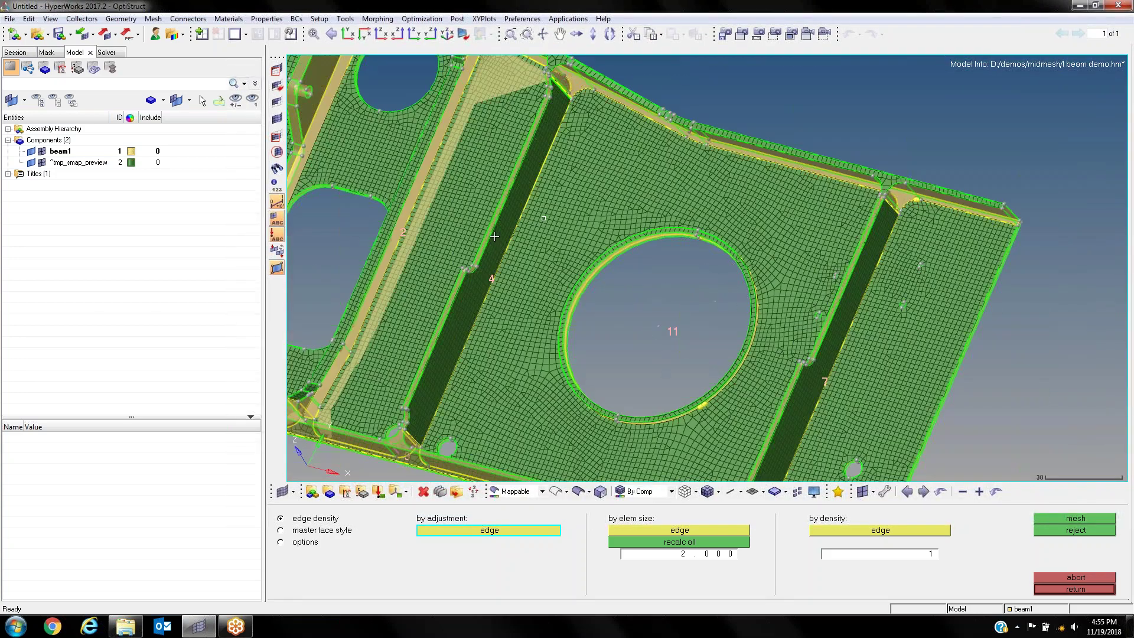
{"action": "scroll", "coordinate": [535, 303], "scroll_direction": "down", "scroll_amount": 3}
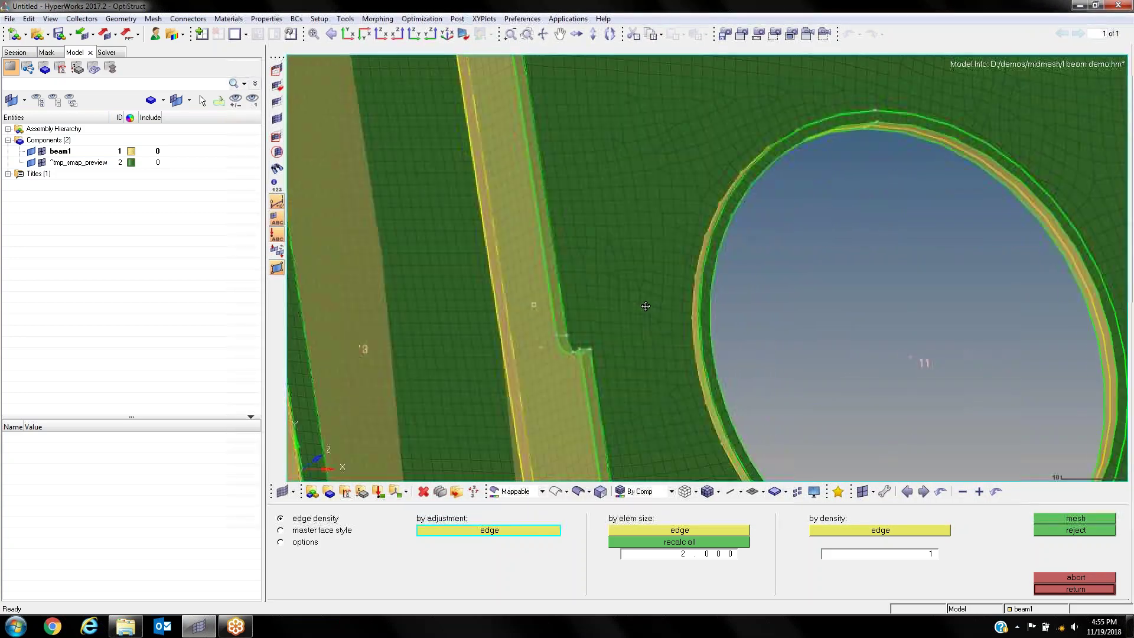
{"action": "scroll", "coordinate": [536, 329], "scroll_direction": "down", "scroll_amount": 4}
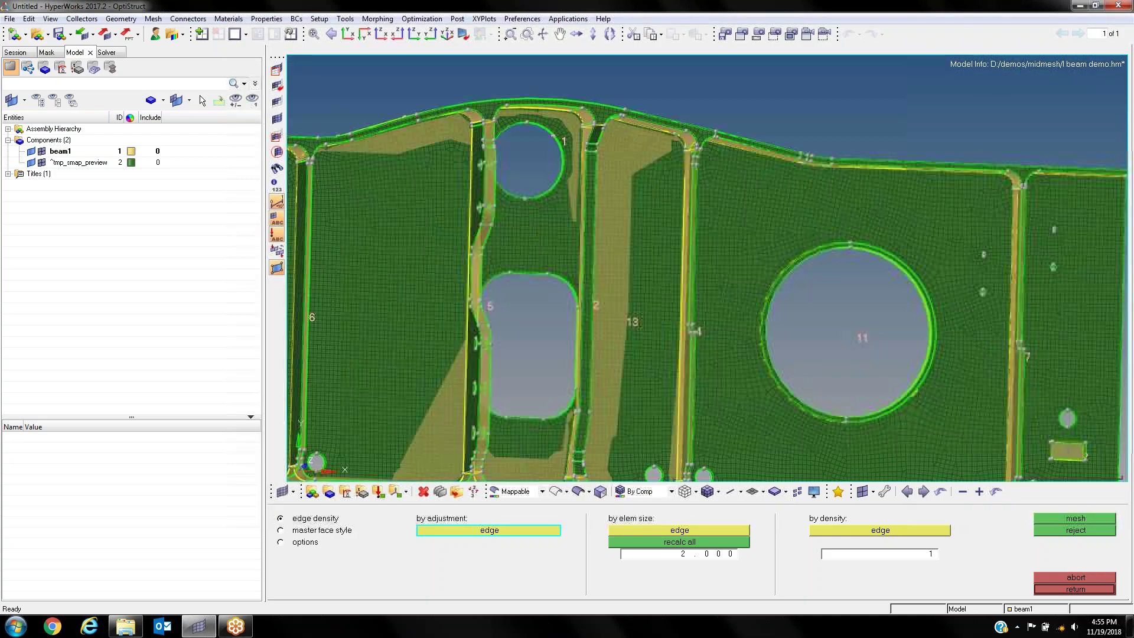
Step: Examine the preview mesh and source faces around the rib labelled 6 and the neighbouring web
{"action": "mouse_move", "coordinate": [461, 276]}
{"action": "left_mouse_down", "text": "ctrl"}
{"action": "mouse_move", "coordinate": [473, 302]}
{"action": "mouse_move", "coordinate": [482, 268]}
{"action": "left_mouse_up", "text": "ctrl"}
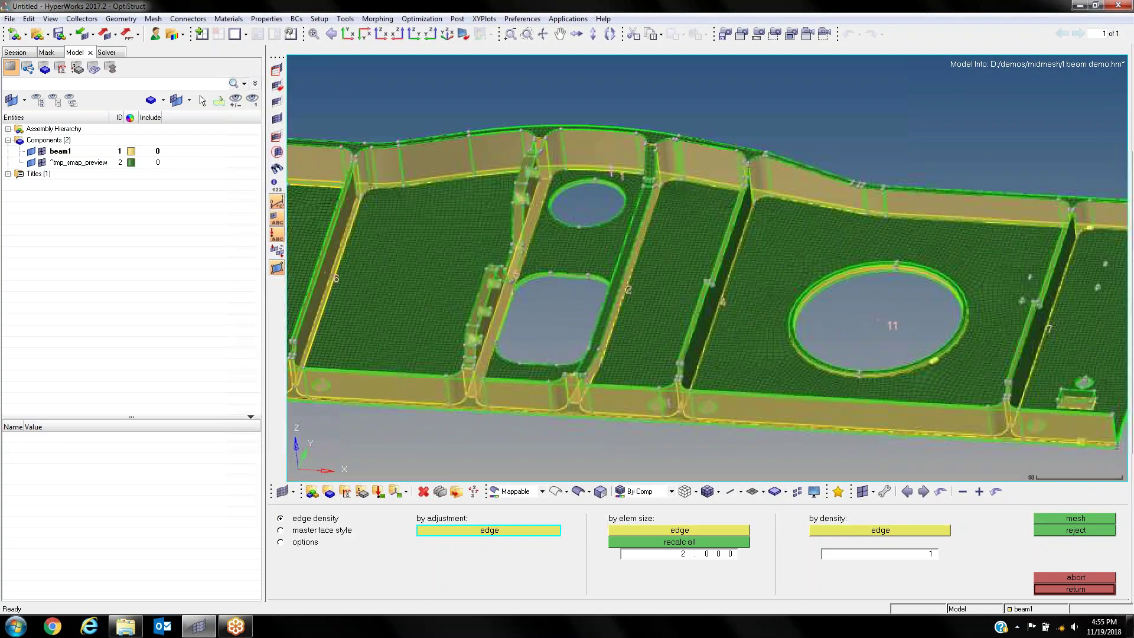
{"action": "right_click_drag", "start_coordinate": [482, 269], "coordinate": [671, 268], "text": "ctrl"}
{"action": "scroll", "coordinate": [472, 264], "scroll_direction": "up", "scroll_amount": 4, "text": "ctrl"}
{"action": "right_click_drag", "start_coordinate": [593, 285], "coordinate": [582, 261], "text": "ctrl"}
{"action": "left_click_drag", "start_coordinate": [582, 260], "coordinate": [587, 246], "text": "ctrl"}
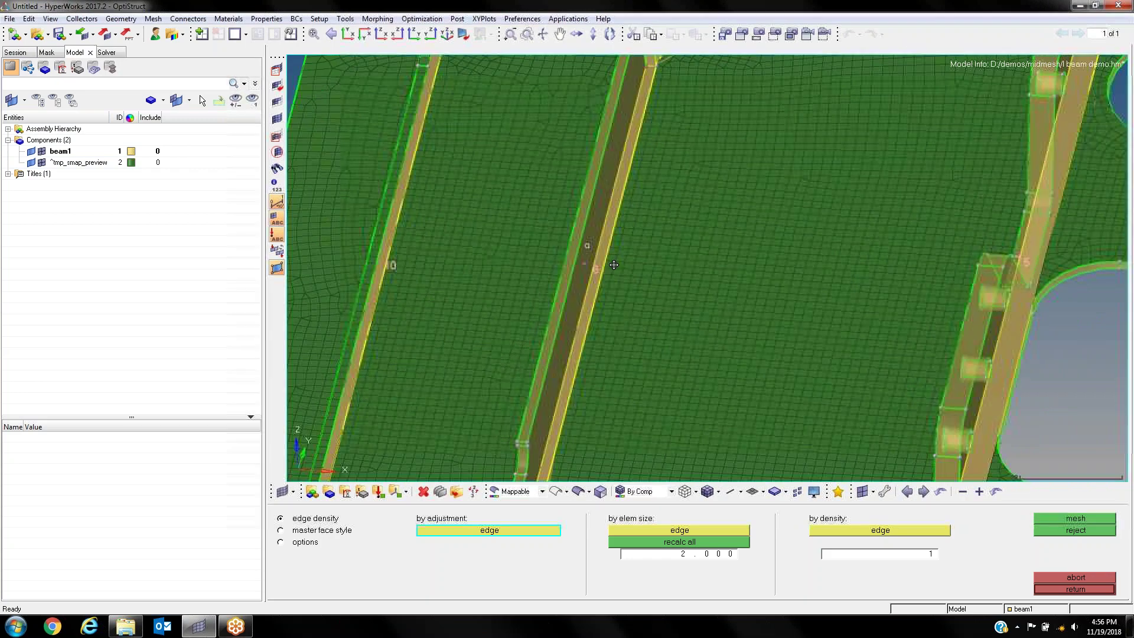
{"action": "scroll", "coordinate": [575, 256], "scroll_direction": "up", "scroll_amount": 4, "text": "ctrl"}
{"action": "scroll", "coordinate": [574, 255], "scroll_direction": "down", "scroll_amount": 4, "text": "ctrl"}
{"action": "scroll", "coordinate": [564, 257], "scroll_direction": "down", "scroll_amount": 5}
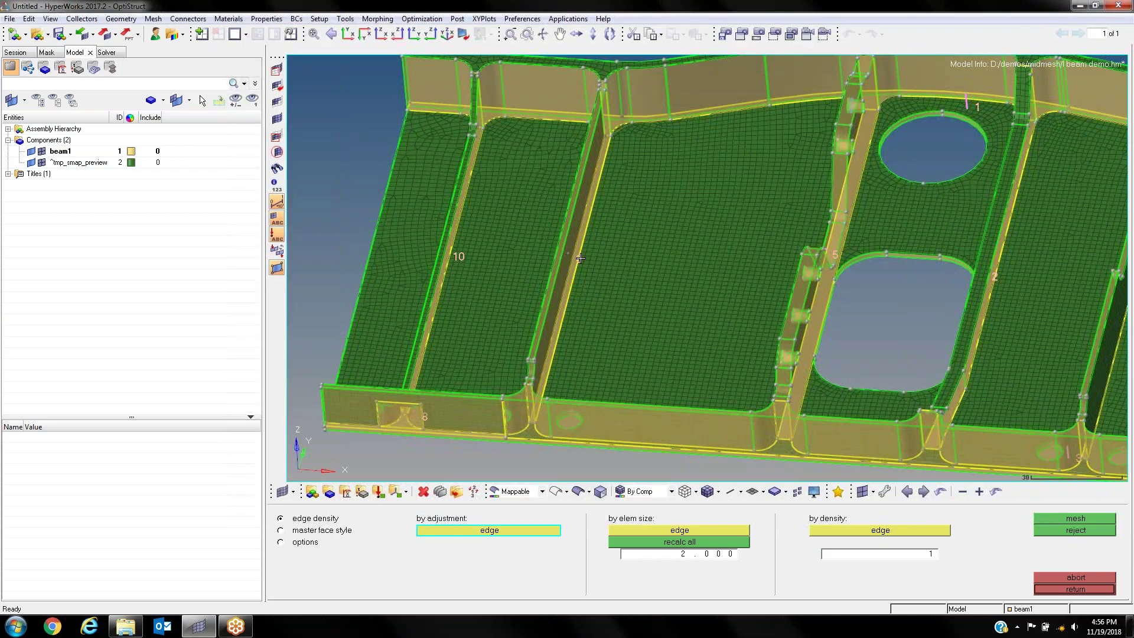
{"action": "scroll", "coordinate": [567, 254], "scroll_direction": "up", "scroll_amount": 5}
{"action": "mouse_move", "coordinate": [570, 250]}
{"action": "left_mouse_down", "text": "ctrl"}
{"action": "mouse_move", "coordinate": [473, 264]}
{"action": "mouse_move", "coordinate": [565, 250]}
{"action": "left_mouse_up", "text": "ctrl"}
{"action": "scroll", "coordinate": [577, 255], "scroll_direction": "up", "scroll_amount": 4, "text": "ctrl"}
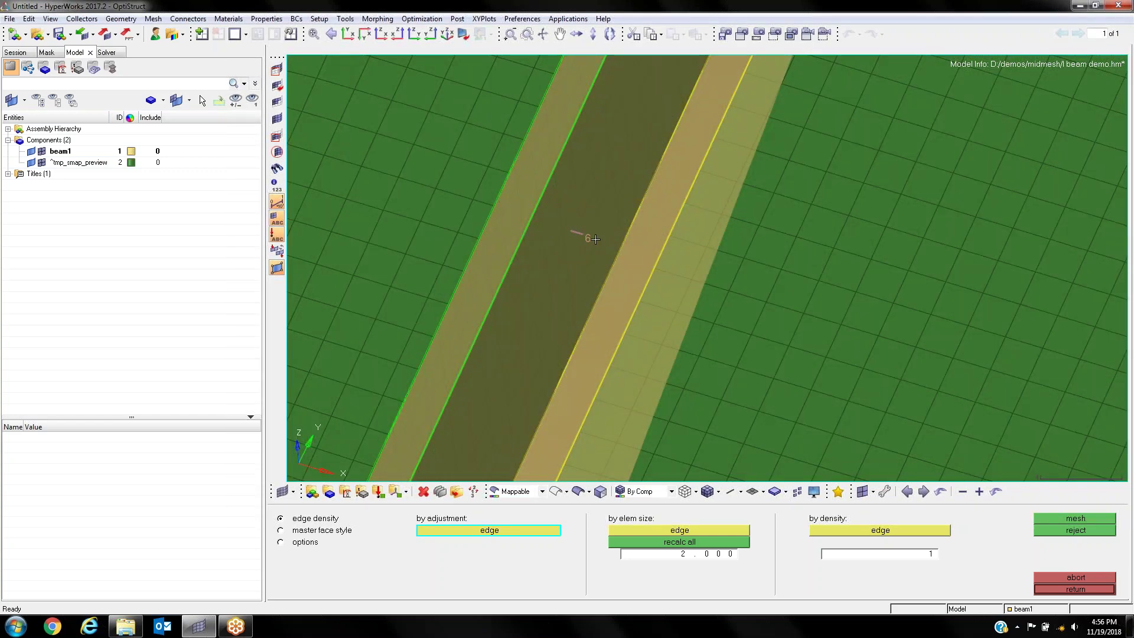
{"action": "scroll", "coordinate": [597, 235], "scroll_direction": "down", "scroll_amount": 3}
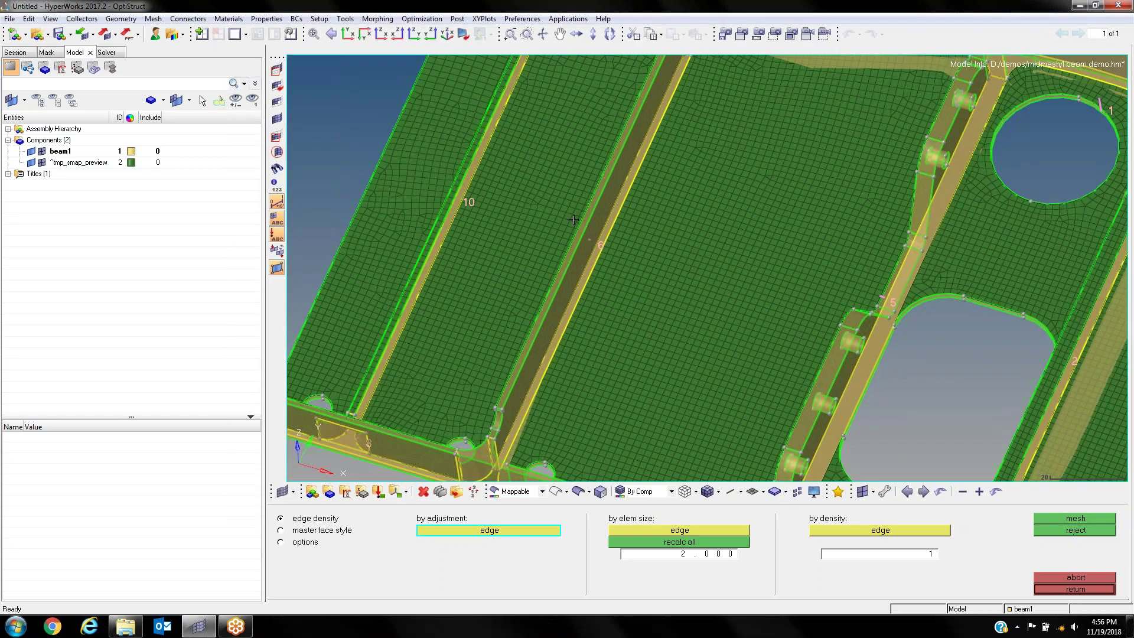
Step: Examine the preview mesh at close range along the narrow end rib labelled 10 and its junction with the web
{"action": "left_click_drag", "start_coordinate": [454, 200], "coordinate": [524, 178], "text": "ctrl"}
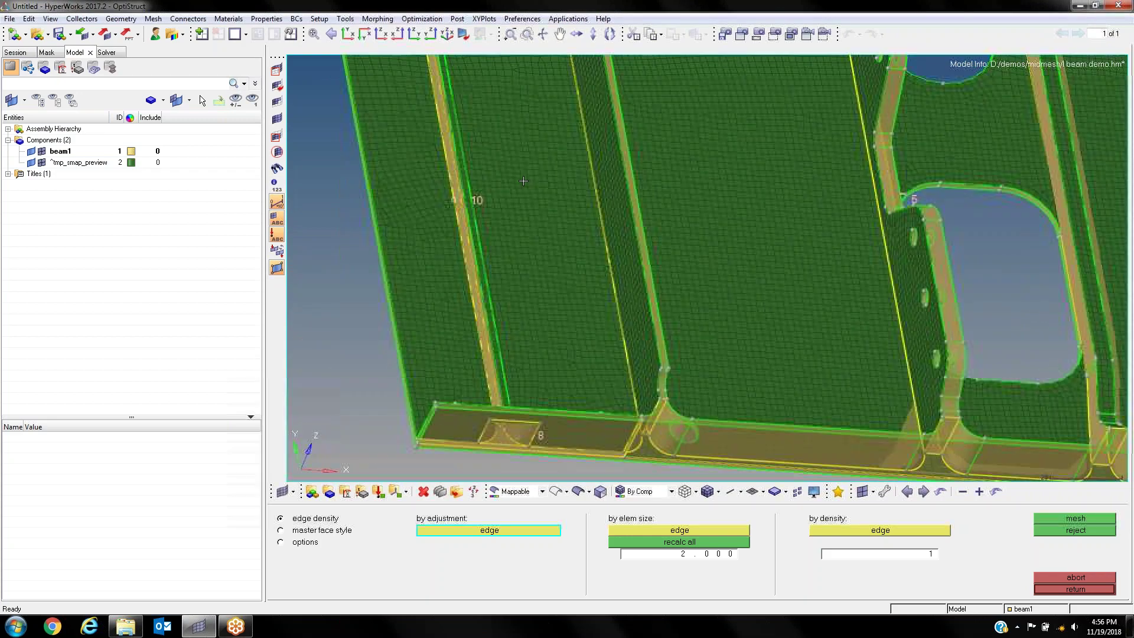
{"action": "scroll", "coordinate": [451, 201], "scroll_direction": "up", "scroll_amount": 4, "text": "ctrl"}
{"action": "mouse_move", "coordinate": [448, 197]}
{"action": "left_mouse_down", "text": "ctrl"}
{"action": "mouse_move", "coordinate": [519, 213]}
{"action": "mouse_move", "coordinate": [495, 214]}
{"action": "left_mouse_up", "text": "ctrl"}
{"action": "scroll", "coordinate": [496, 214], "scroll_direction": "up", "scroll_amount": 2}
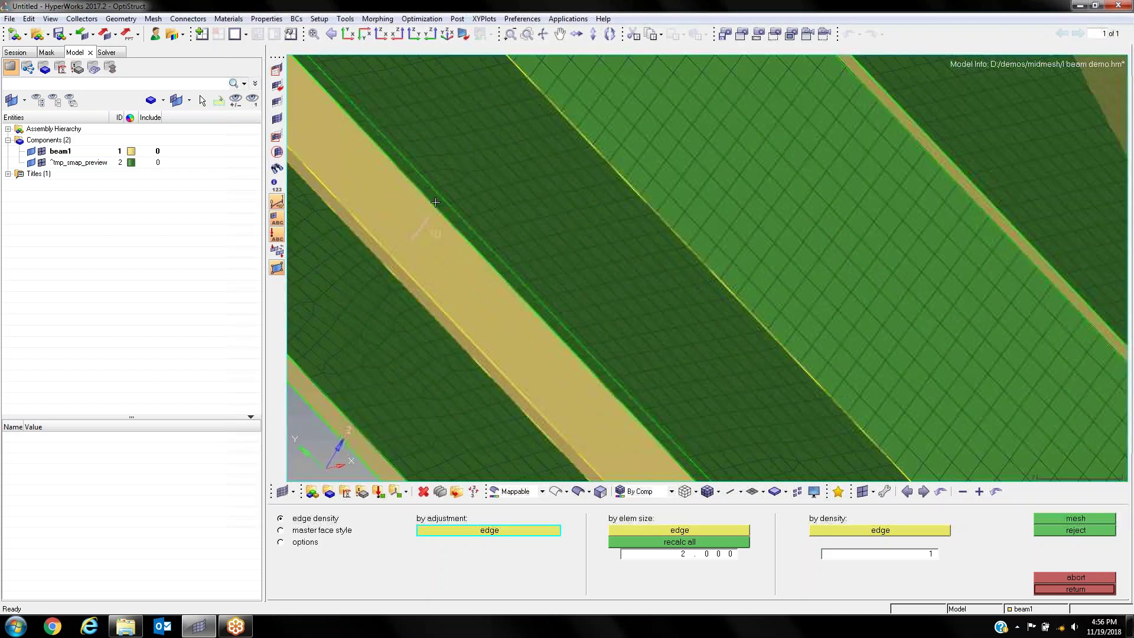
{"action": "scroll", "coordinate": [433, 211], "scroll_direction": "up", "scroll_amount": 2, "text": "ctrl"}
{"action": "left_click_drag", "start_coordinate": [407, 215], "coordinate": [455, 195], "text": "ctrl"}
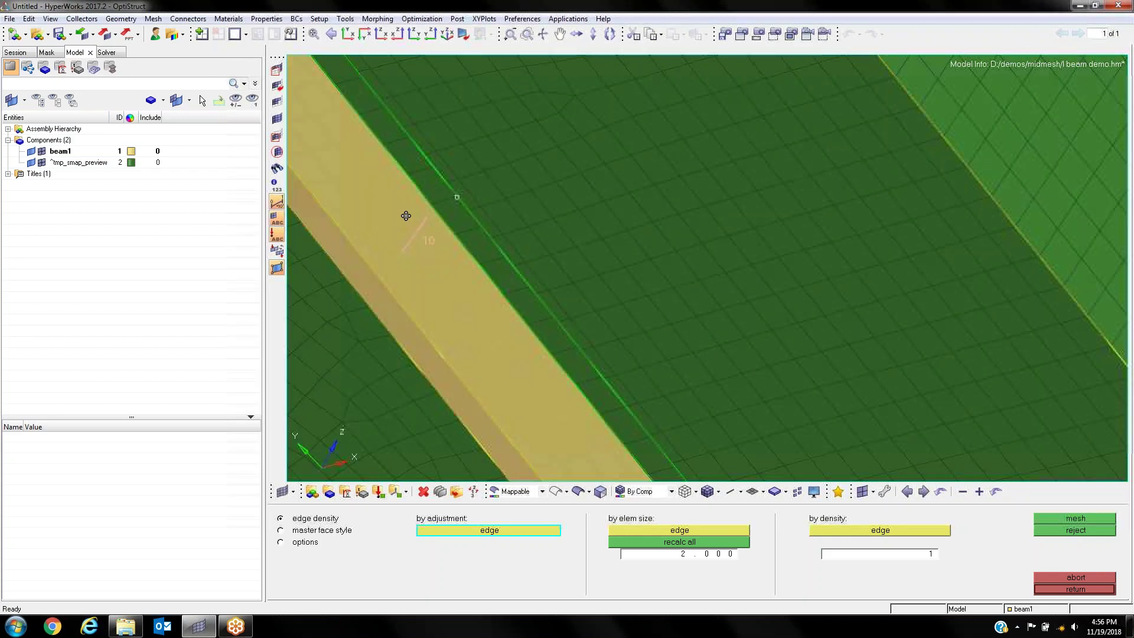
{"action": "right_click_drag", "start_coordinate": [455, 195], "coordinate": [562, 189], "text": "ctrl"}
{"action": "scroll", "coordinate": [539, 248], "scroll_direction": "down", "scroll_amount": 3, "text": "ctrl"}
{"action": "scroll", "coordinate": [542, 241], "scroll_direction": "down", "scroll_amount": 6}
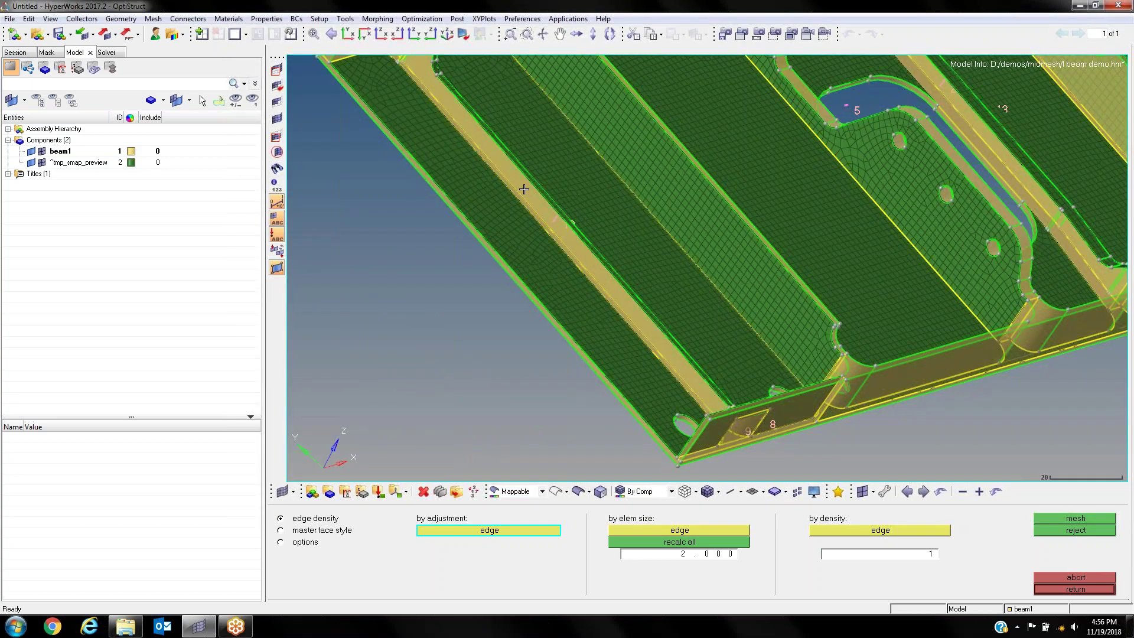
Step: Create the solid map mesh on all previewed solids of the beam, keeping the previewed edge densities
{"action": "mouse_move", "coordinate": [619, 224]}
{"action": "left_mouse_down", "text": "ctrl"}
{"action": "mouse_move", "coordinate": [585, 254]}
{"action": "mouse_move", "coordinate": [635, 222]}
{"action": "left_mouse_up", "text": "ctrl"}
{"action": "scroll", "coordinate": [634, 222], "scroll_direction": "down", "scroll_amount": 4, "text": "ctrl"}
{"action": "right_click_drag", "start_coordinate": [942, 195], "coordinate": [657, 212], "text": "ctrl"}
{"action": "scroll", "coordinate": [657, 212], "scroll_direction": "down", "scroll_amount": 3, "text": "ctrl"}
{"action": "left_click_drag", "start_coordinate": [658, 212], "coordinate": [647, 220], "text": "ctrl"}
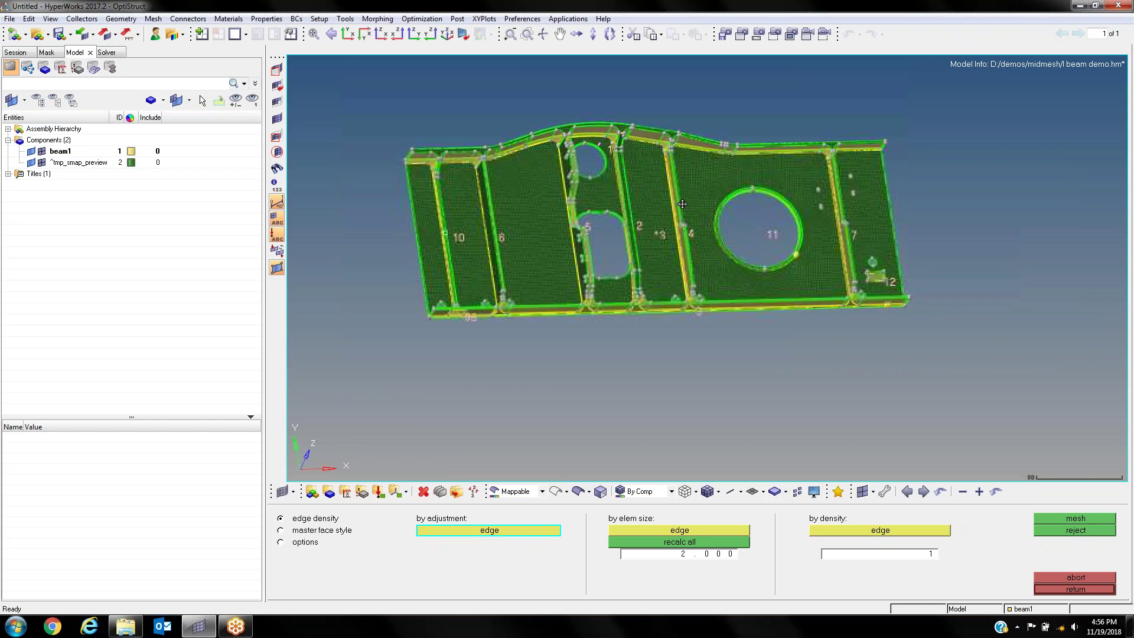
{"action": "left_click_drag", "start_coordinate": [521, 284], "coordinate": [556, 239], "text": "ctrl"}
{"action": "scroll", "coordinate": [556, 239], "scroll_direction": "up", "scroll_amount": 2, "text": "ctrl"}
{"action": "scroll", "coordinate": [556, 238], "scroll_direction": "up", "scroll_amount": 2, "text": "ctrl"}
{"action": "right_click_drag", "start_coordinate": [556, 239], "coordinate": [561, 266], "text": "ctrl"}
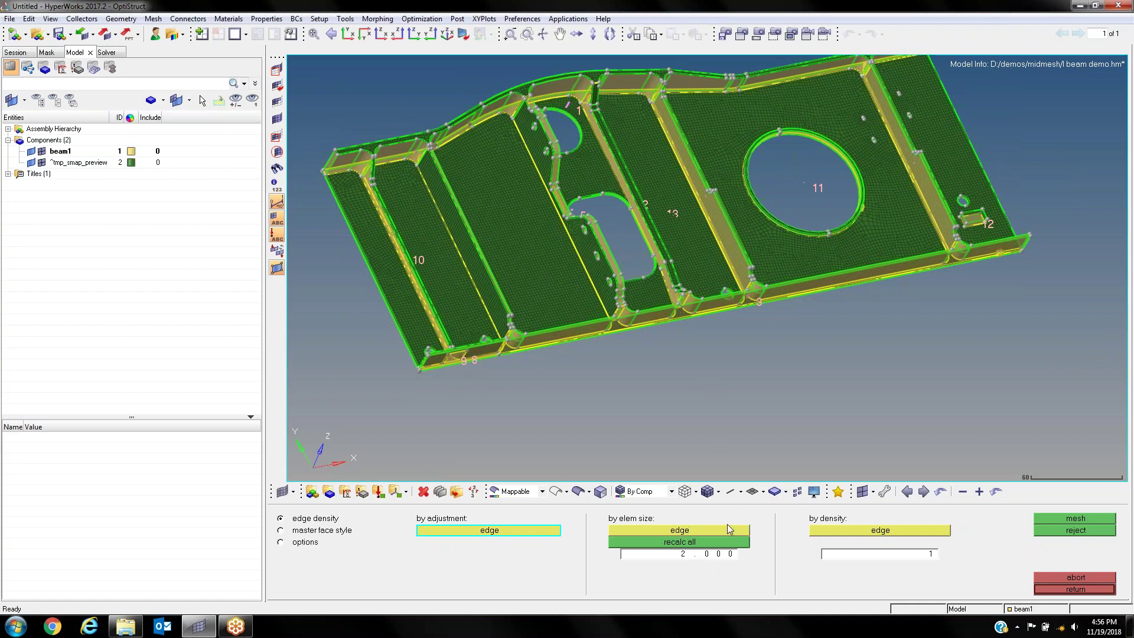
{"action": "left_click", "coordinate": [1090, 518]}
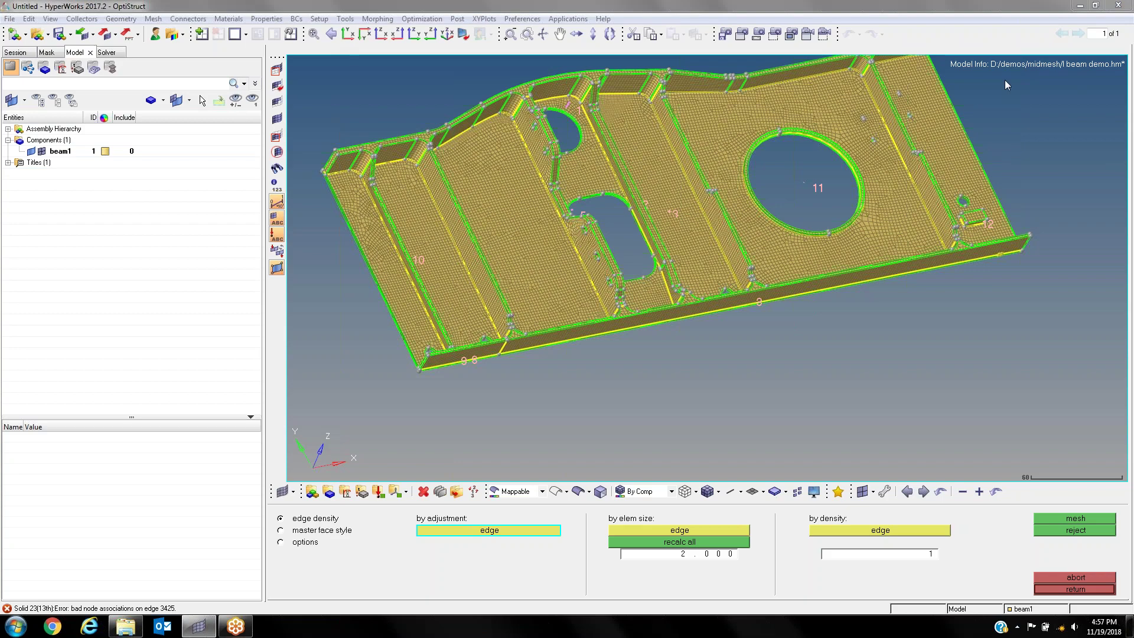
Step: Examine the solid map mesh across the ribs, web and flange from several angles, and leave the mesh preview
{"action": "right_click_drag", "start_coordinate": [874, 176], "coordinate": [765, 278], "text": "ctrl"}
{"action": "left_click_drag", "start_coordinate": [765, 279], "coordinate": [726, 279], "text": "ctrl"}
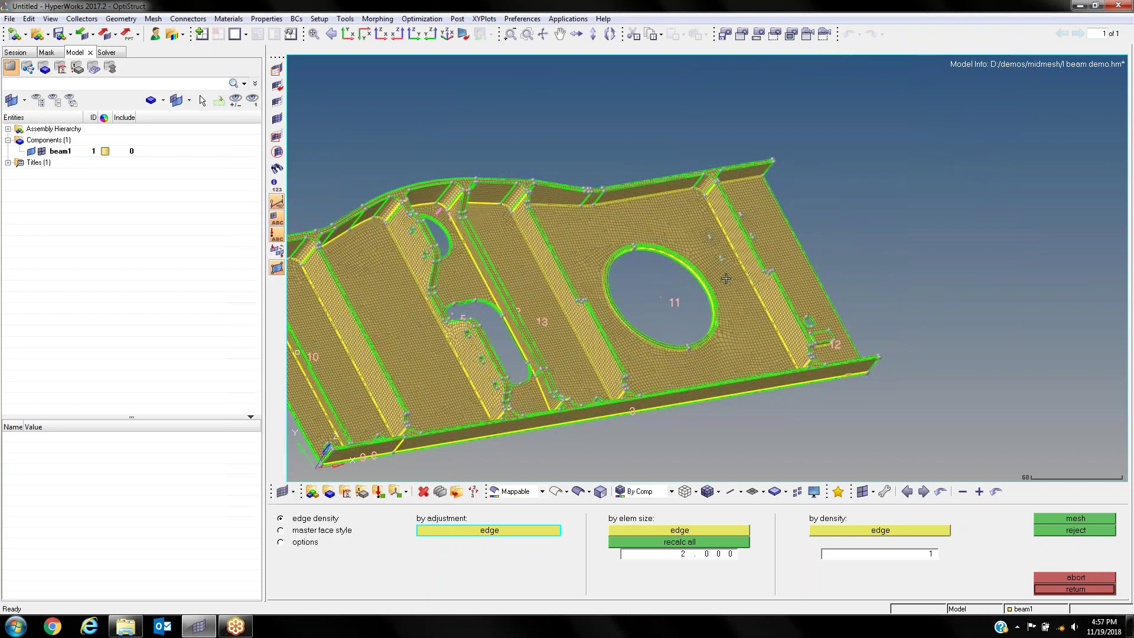
{"action": "right_click_drag", "start_coordinate": [794, 396], "coordinate": [880, 380], "text": "ctrl"}
{"action": "scroll", "coordinate": [719, 380], "scroll_direction": "up", "scroll_amount": 3, "text": "ctrl"}
{"action": "mouse_move", "coordinate": [687, 294]}
{"action": "left_mouse_down", "text": "ctrl"}
{"action": "mouse_move", "coordinate": [751, 279]}
{"action": "mouse_move", "coordinate": [669, 278]}
{"action": "mouse_move", "coordinate": [792, 273]}
{"action": "mouse_move", "coordinate": [720, 275]}
{"action": "left_mouse_up", "text": "ctrl"}
{"action": "scroll", "coordinate": [702, 277], "scroll_direction": "down", "scroll_amount": 4, "text": "ctrl"}
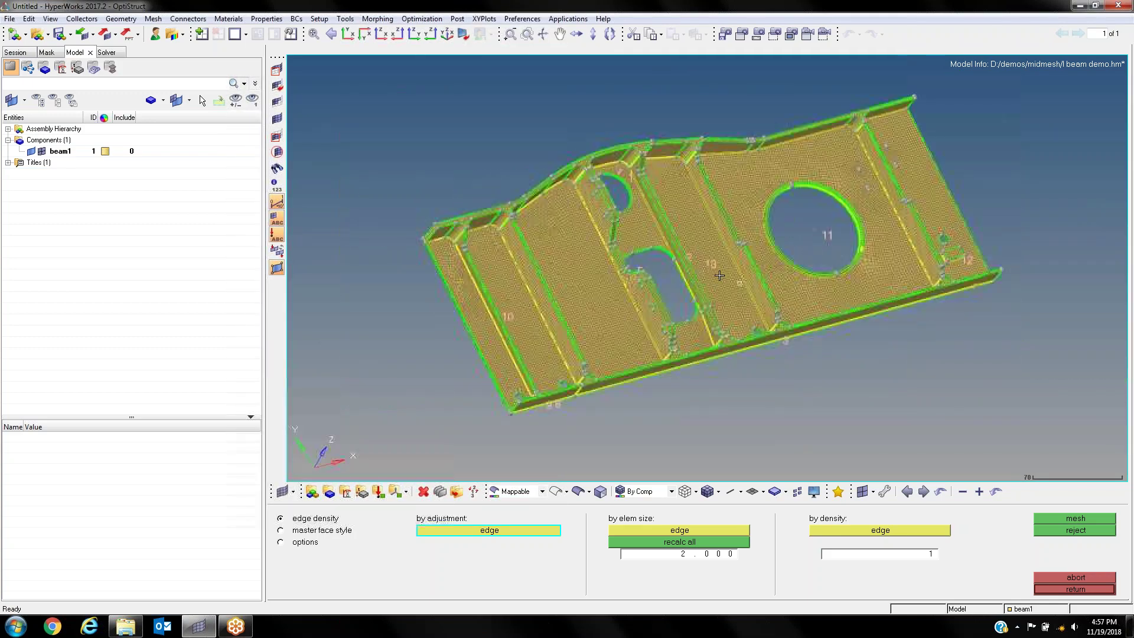
{"action": "scroll", "coordinate": [719, 276], "scroll_direction": "up", "scroll_amount": 5}
{"action": "left_click", "coordinate": [555, 491]}
{"action": "mouse_move", "coordinate": [556, 408]}
{"action": "left_mouse_down", "text": "ctrl"}
{"action": "mouse_move", "coordinate": [557, 391]}
{"action": "mouse_move", "coordinate": [689, 358]}
{"action": "mouse_move", "coordinate": [612, 347]}
{"action": "mouse_move", "coordinate": [686, 282]}
{"action": "mouse_move", "coordinate": [725, 326]}
{"action": "left_mouse_up", "text": "ctrl"}
{"action": "scroll", "coordinate": [691, 356], "scroll_direction": "down", "scroll_amount": 4, "text": "ctrl"}
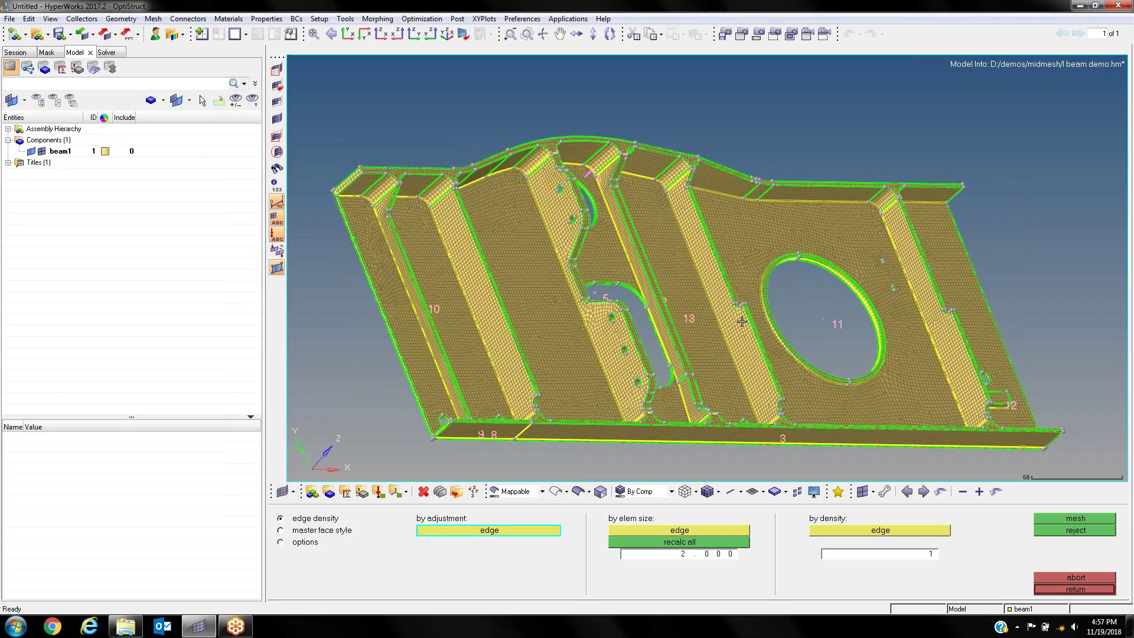
{"action": "left_click_drag", "start_coordinate": [748, 305], "coordinate": [744, 304], "text": "ctrl"}
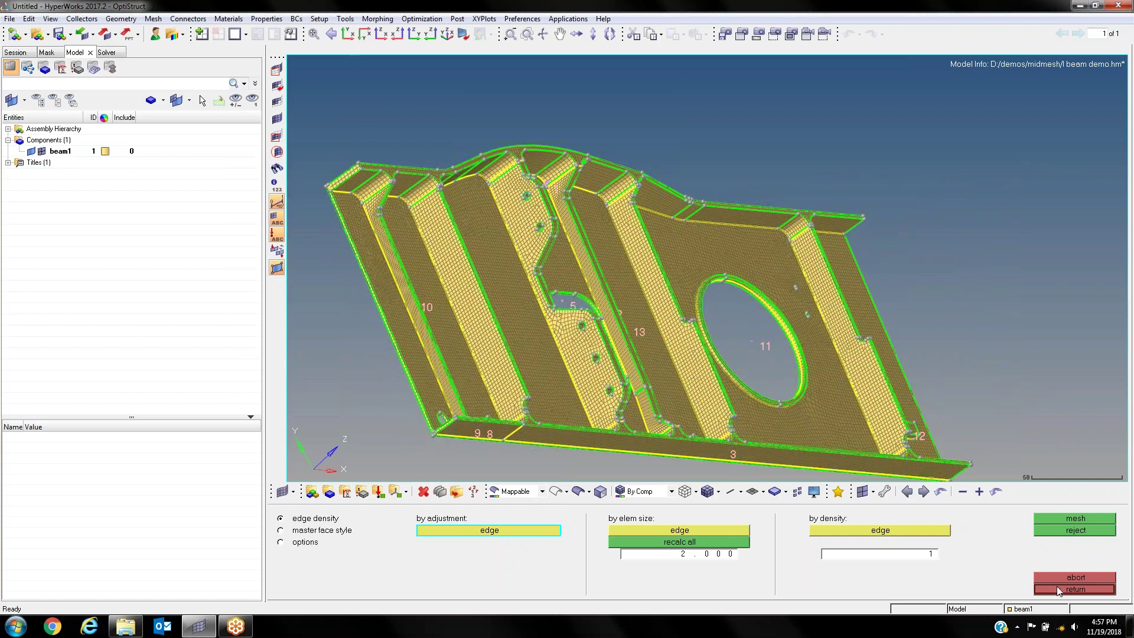
{"action": "left_click", "coordinate": [1077, 594]}
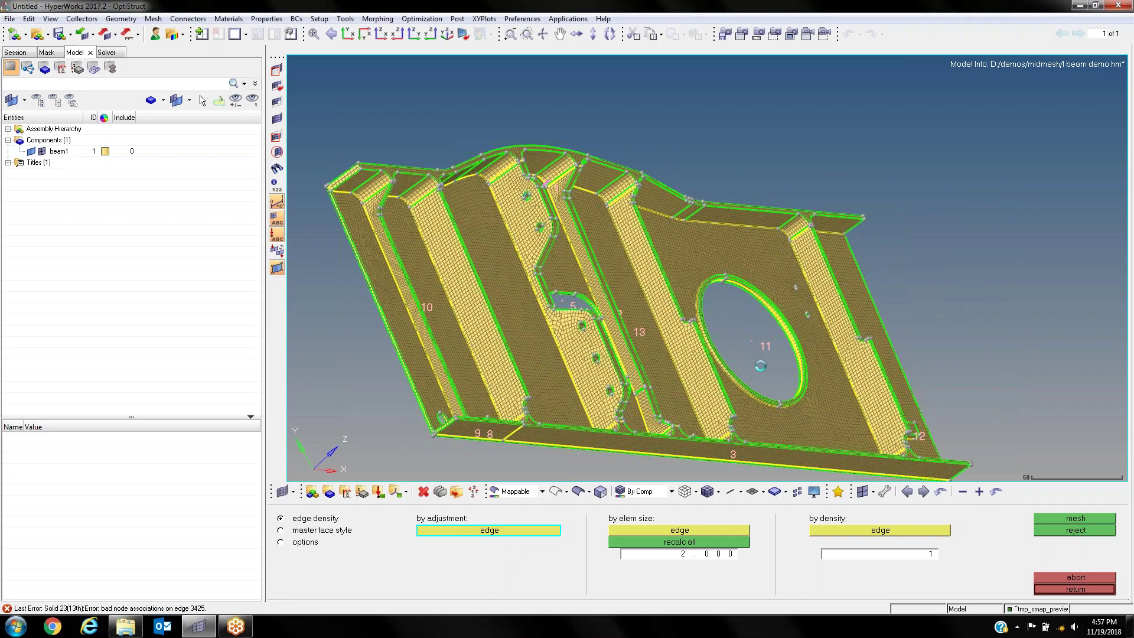
Step: Solid map mesh the wide second rib from the beam's narrow end as one volume, with mixed source shells and element size 2
{"action": "left_click_drag", "start_coordinate": [644, 319], "coordinate": [771, 413], "text": "ctrl"}
{"action": "right_click_drag", "start_coordinate": [754, 407], "coordinate": [741, 417], "text": "ctrl"}
{"action": "left_click", "coordinate": [300, 564]}
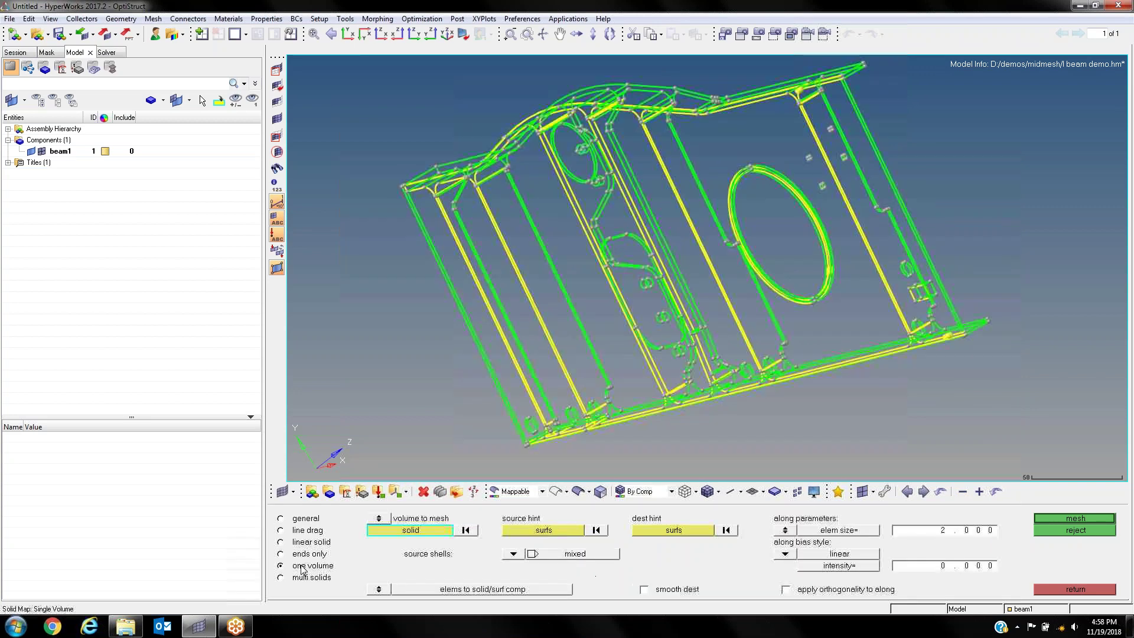
{"action": "left_click_drag", "start_coordinate": [495, 377], "coordinate": [558, 277], "text": "ctrl"}
{"action": "scroll", "coordinate": [558, 277], "scroll_direction": "up", "scroll_amount": 3}
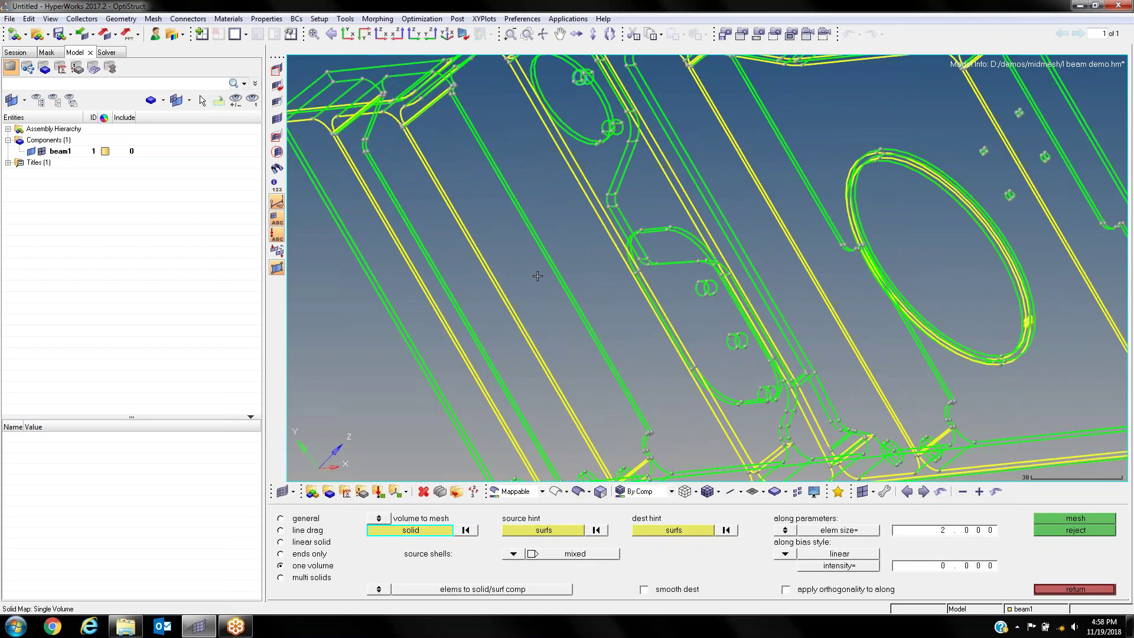
{"action": "left_click", "coordinate": [547, 254]}
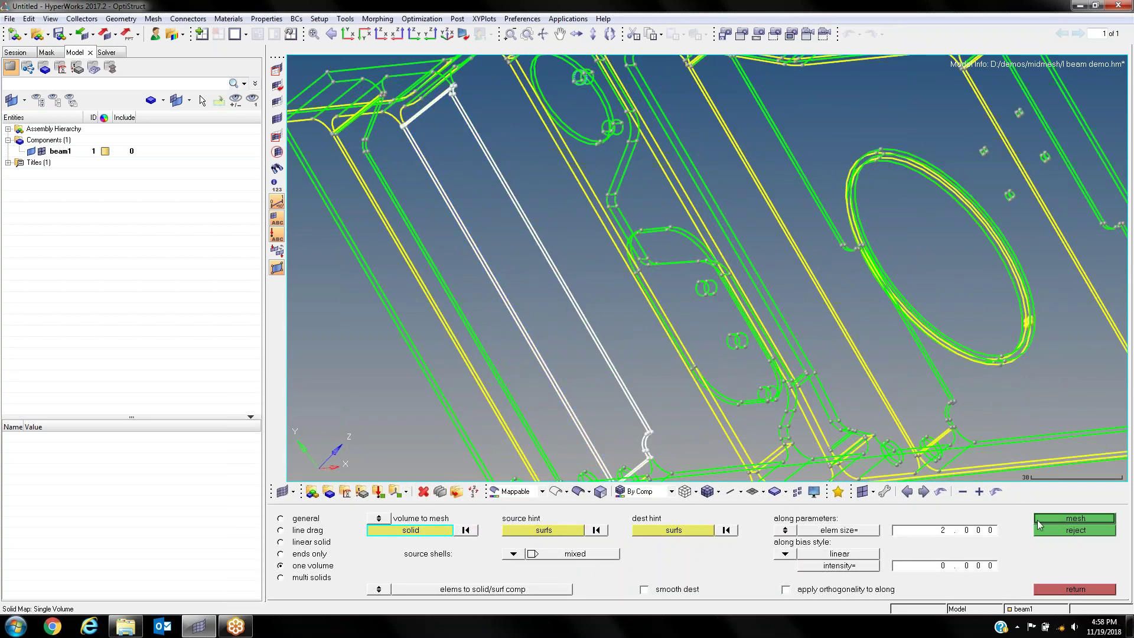
{"action": "left_click", "coordinate": [1062, 524]}
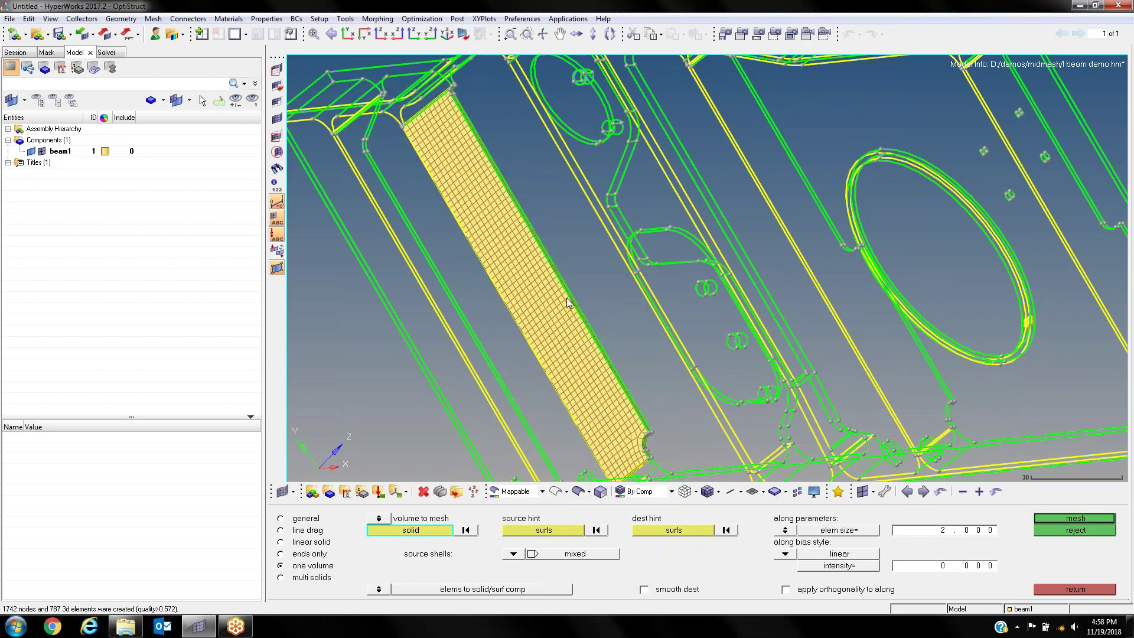
Step: Try a one-volume solid map mesh on the narrow end rib, reject it and leave solid mapping
{"action": "left_click_drag", "start_coordinate": [498, 297], "coordinate": [444, 311], "text": "ctrl"}
{"action": "left_click", "coordinate": [389, 255]}
{"action": "scroll", "coordinate": [390, 256], "scroll_direction": "down", "scroll_amount": 3, "text": "ctrl"}
{"action": "scroll", "coordinate": [444, 311], "scroll_direction": "up", "scroll_amount": 3}
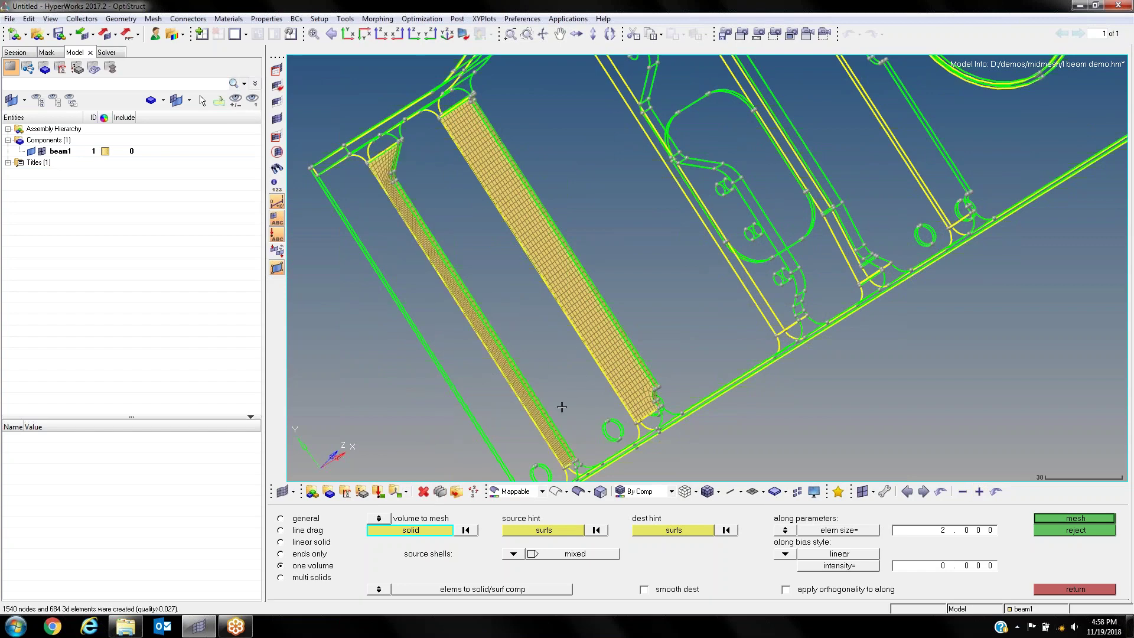
{"action": "mouse_move", "coordinate": [510, 319]}
{"action": "left_mouse_down", "text": "ctrl"}
{"action": "mouse_move", "coordinate": [602, 238]}
{"action": "mouse_move", "coordinate": [539, 261]}
{"action": "mouse_move", "coordinate": [562, 302]}
{"action": "left_mouse_up", "text": "ctrl"}
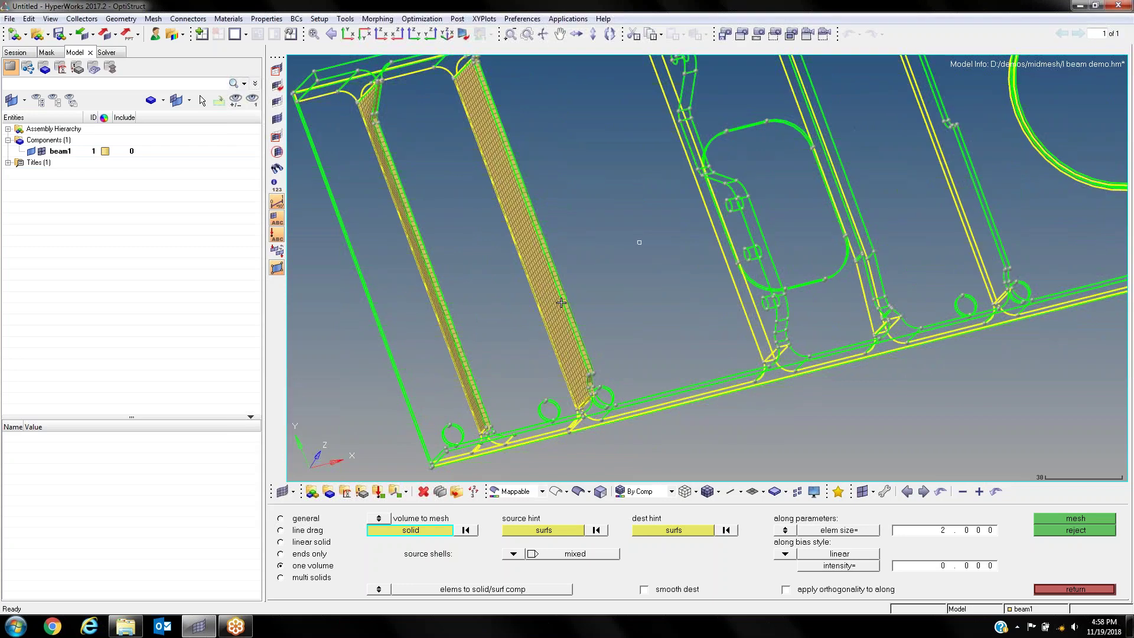
{"action": "left_click", "coordinate": [1073, 534]}
{"action": "left_click_drag", "start_coordinate": [635, 378], "coordinate": [648, 330], "text": "ctrl"}
{"action": "right_click_drag", "start_coordinate": [571, 442], "coordinate": [582, 383], "text": "ctrl"}
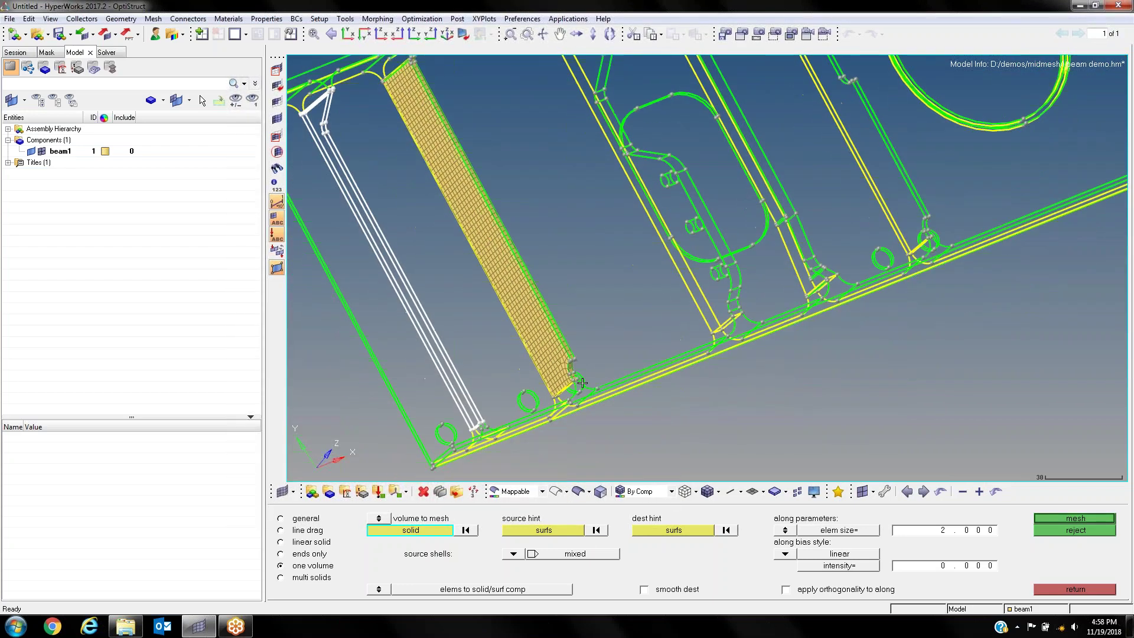
{"action": "scroll", "coordinate": [582, 383], "scroll_direction": "up", "scroll_amount": 3, "text": "ctrl"}
{"action": "scroll", "coordinate": [558, 392], "scroll_direction": "down", "scroll_amount": 2}
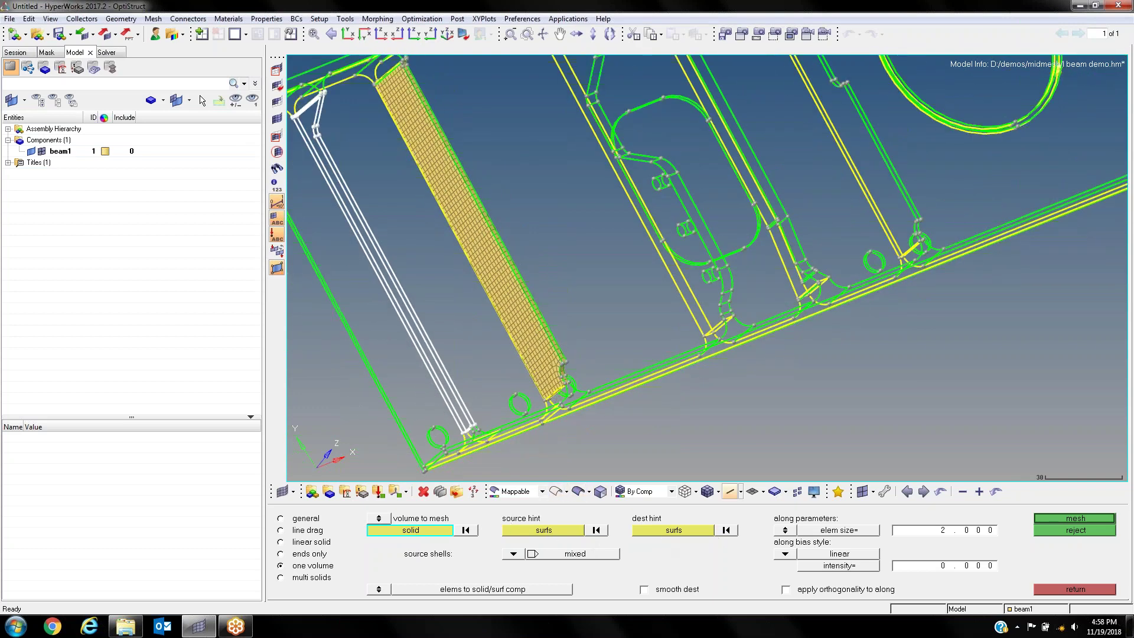
{"action": "right_click_drag", "start_coordinate": [571, 381], "coordinate": [480, 442], "text": "ctrl"}
{"action": "scroll", "coordinate": [576, 381], "scroll_direction": "down", "scroll_amount": 2, "text": "ctrl"}
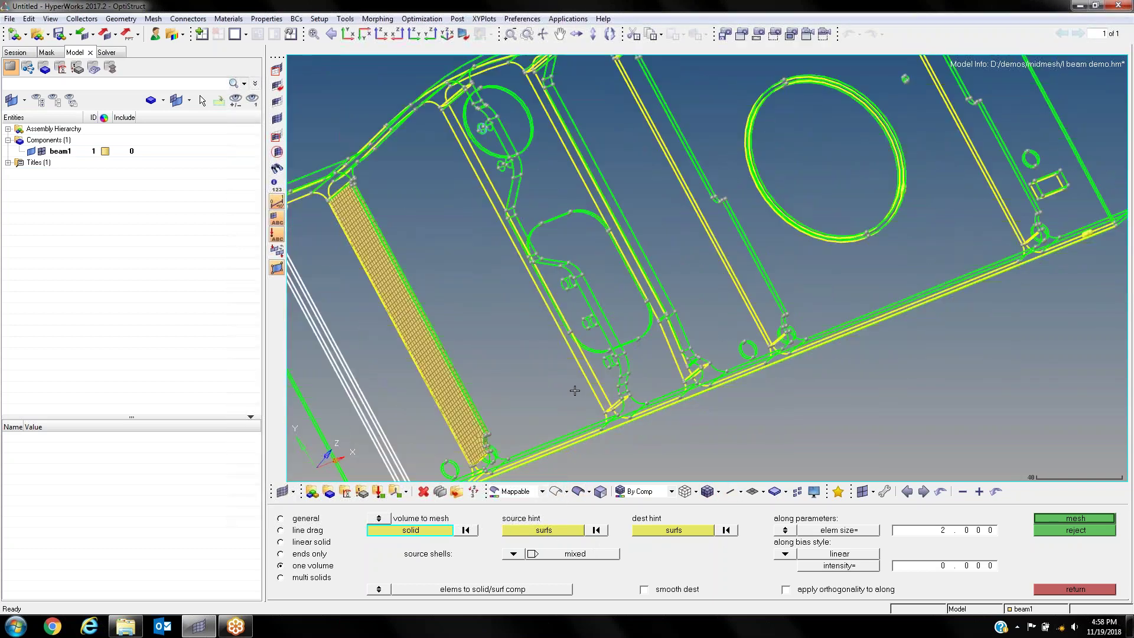
{"action": "mouse_move", "coordinate": [609, 369]}
{"action": "left_mouse_down", "text": "ctrl"}
{"action": "mouse_move", "coordinate": [623, 323]}
{"action": "mouse_move", "coordinate": [588, 302]}
{"action": "mouse_move", "coordinate": [552, 349]}
{"action": "mouse_move", "coordinate": [504, 347]}
{"action": "mouse_move", "coordinate": [555, 331]}
{"action": "mouse_move", "coordinate": [504, 310]}
{"action": "left_mouse_up", "text": "ctrl"}
{"action": "left_click", "coordinate": [1091, 529]}
{"action": "left_click", "coordinate": [1076, 589]}
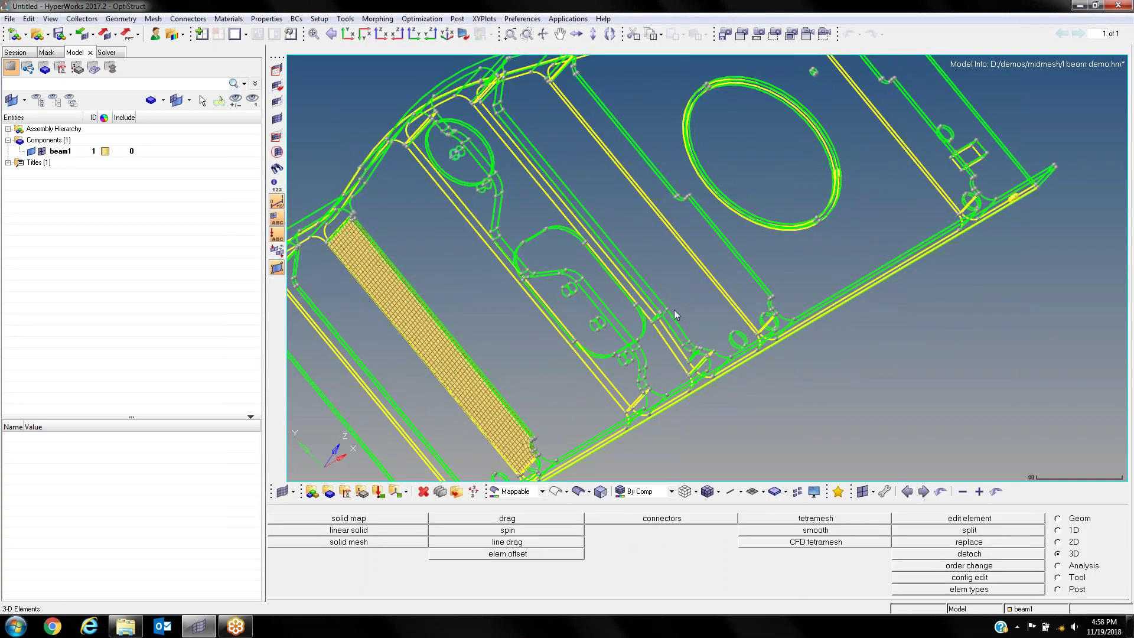
Step: Display the beam geometry shaded around the contoured rib beside the cutouts
{"action": "right_click_drag", "start_coordinate": [623, 267], "coordinate": [593, 269], "text": "ctrl"}
{"action": "scroll", "coordinate": [324, 155], "scroll_direction": "up", "scroll_amount": 5}
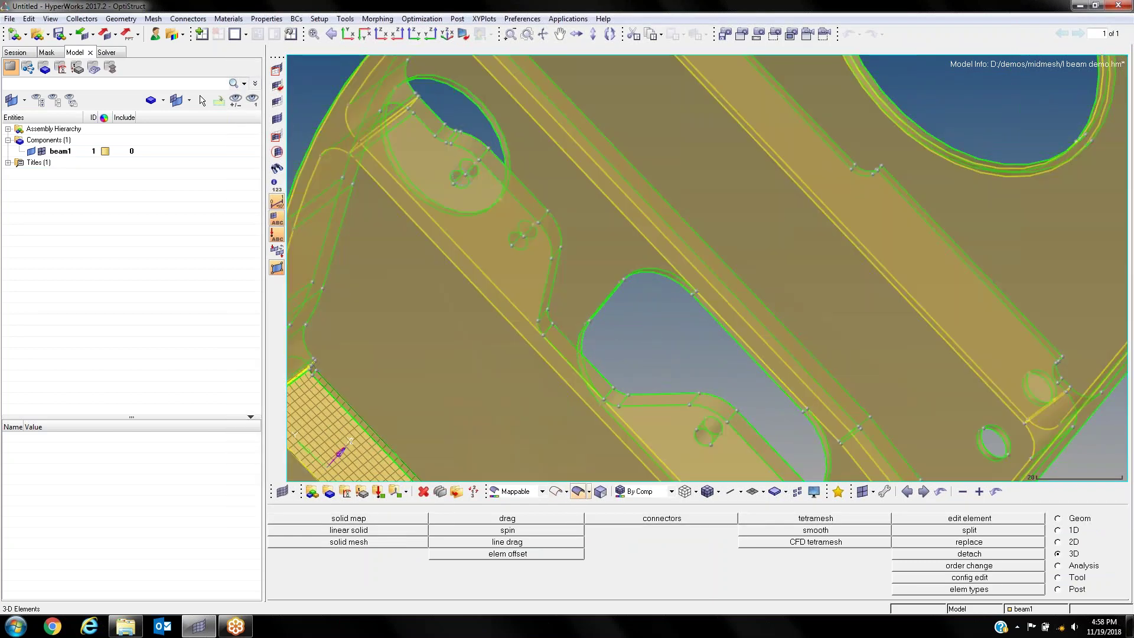
{"action": "left_click", "coordinate": [578, 491]}
{"action": "left_click_drag", "start_coordinate": [640, 392], "coordinate": [514, 223], "text": "ctrl"}
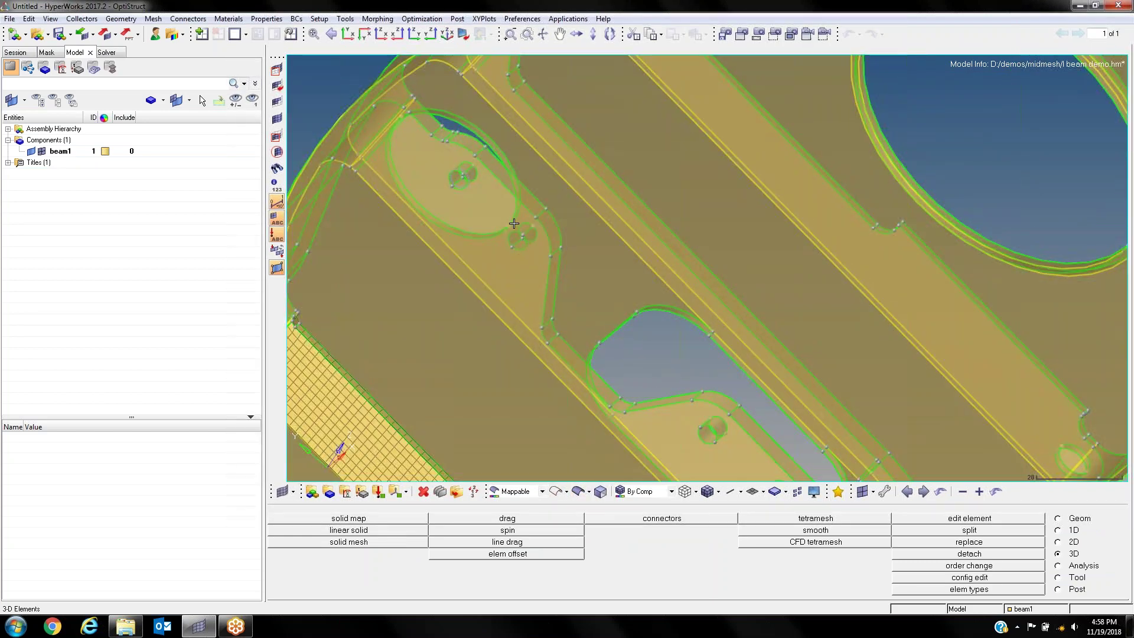
Step: Isolate the contoured rib with five holes by masking all other solids, and hide the elements of component beam1
{"action": "left_click", "coordinate": [276, 69]}
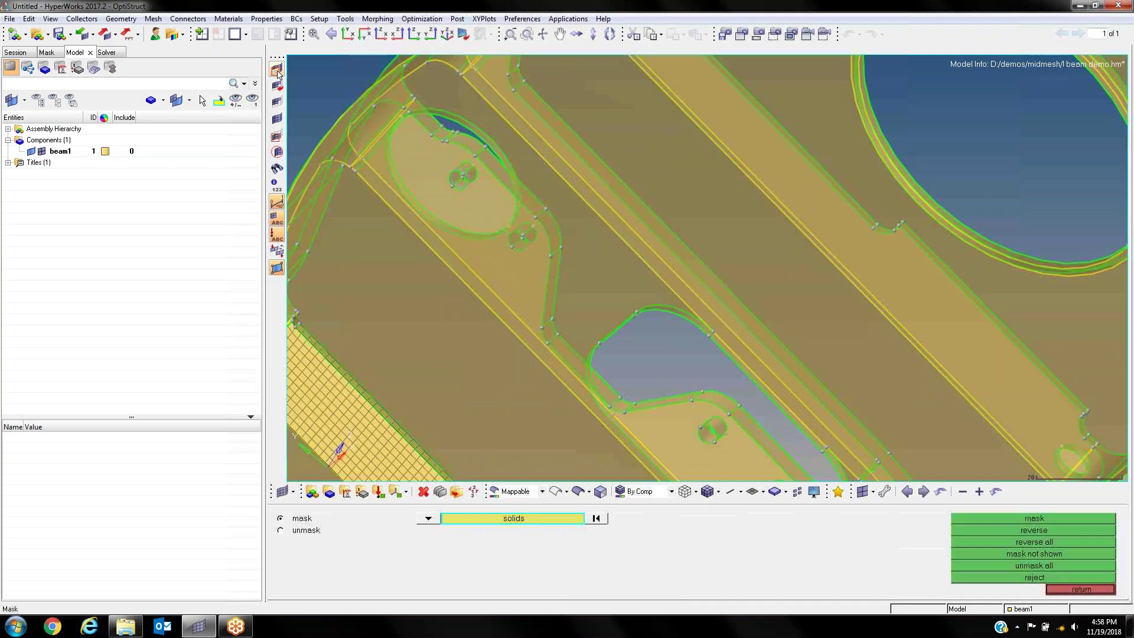
{"action": "left_click", "coordinate": [513, 202]}
{"action": "left_click", "coordinate": [1034, 518]}
{"action": "left_click", "coordinate": [1034, 530]}
{"action": "right_click_drag", "start_coordinate": [699, 316], "coordinate": [715, 281], "text": "ctrl"}
{"action": "scroll", "coordinate": [714, 281], "scroll_direction": "down", "scroll_amount": 3, "text": "ctrl"}
{"action": "left_click", "coordinate": [42, 152]}
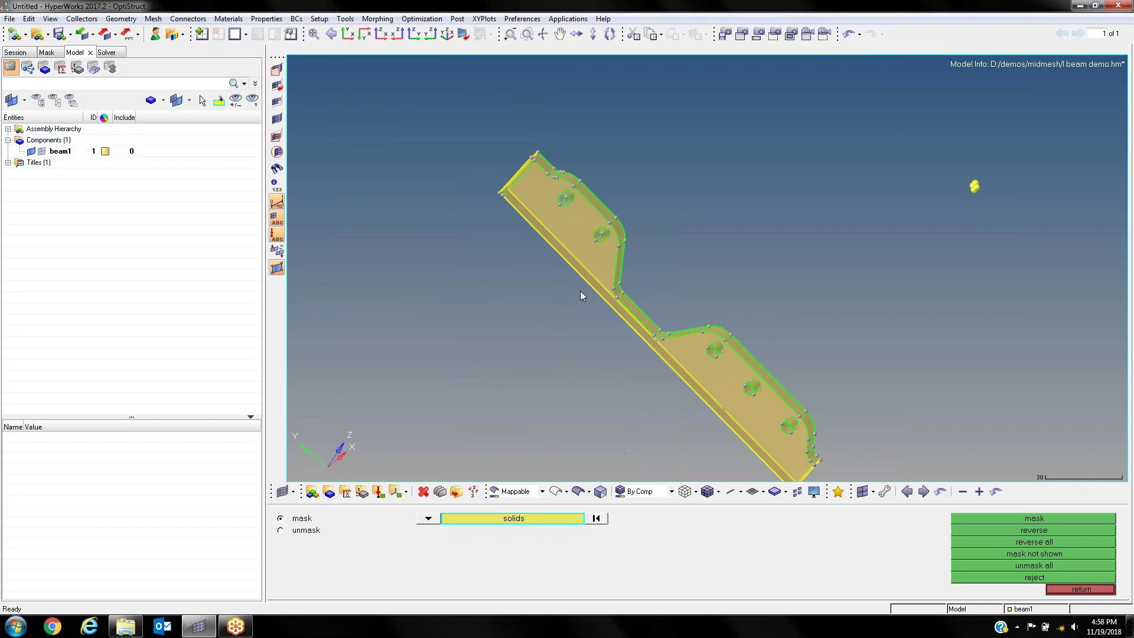
{"action": "right_click_drag", "start_coordinate": [581, 290], "coordinate": [463, 187], "text": "ctrl"}
{"action": "left_click_drag", "start_coordinate": [462, 187], "coordinate": [520, 170], "text": "ctrl"}
{"action": "scroll", "coordinate": [469, 169], "scroll_direction": "up", "scroll_amount": 3, "text": "ctrl"}
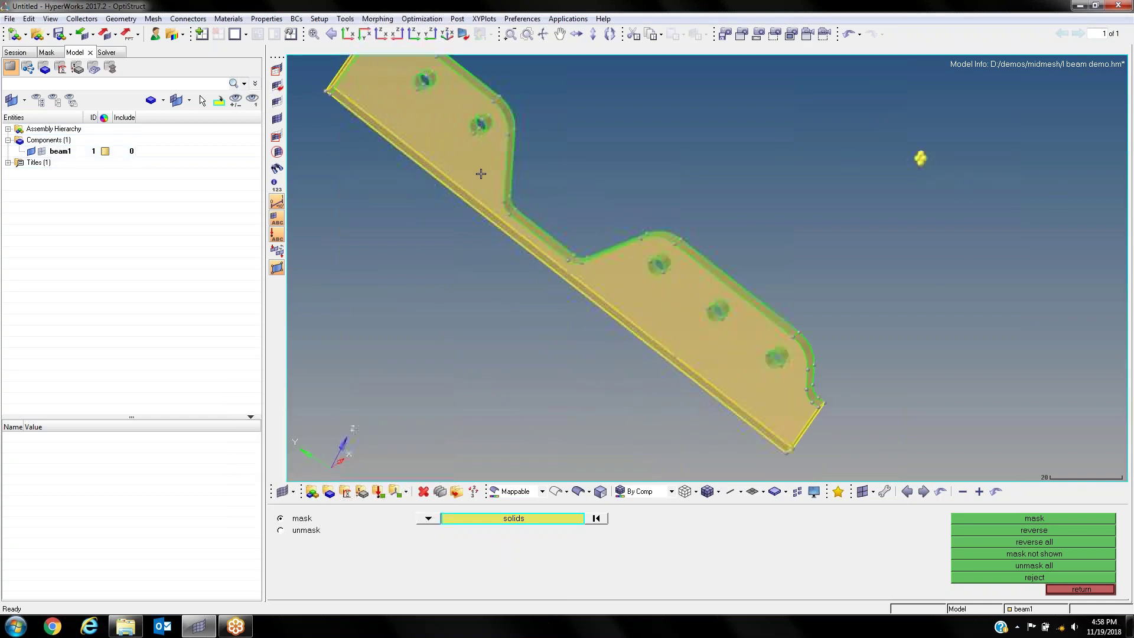
{"action": "mouse_move", "coordinate": [587, 267]}
{"action": "left_mouse_down", "text": "ctrl"}
{"action": "mouse_move", "coordinate": [598, 287]}
{"action": "mouse_move", "coordinate": [520, 238]}
{"action": "mouse_move", "coordinate": [484, 236]}
{"action": "mouse_move", "coordinate": [508, 271]}
{"action": "mouse_move", "coordinate": [510, 244]}
{"action": "left_mouse_up", "text": "ctrl"}
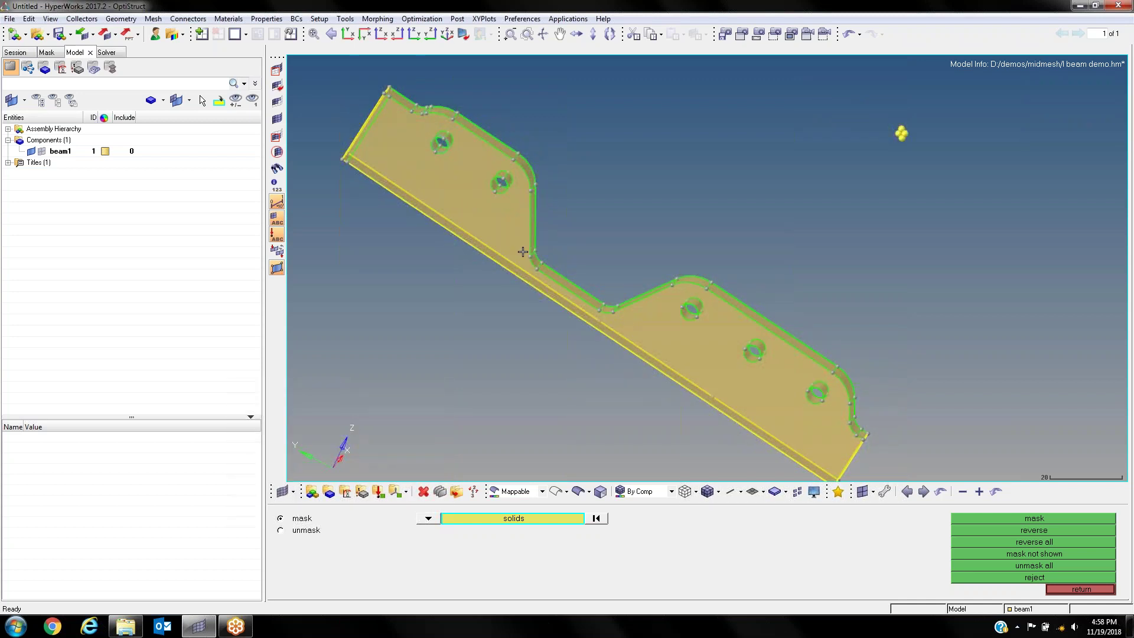
{"action": "left_click", "coordinate": [1091, 590]}
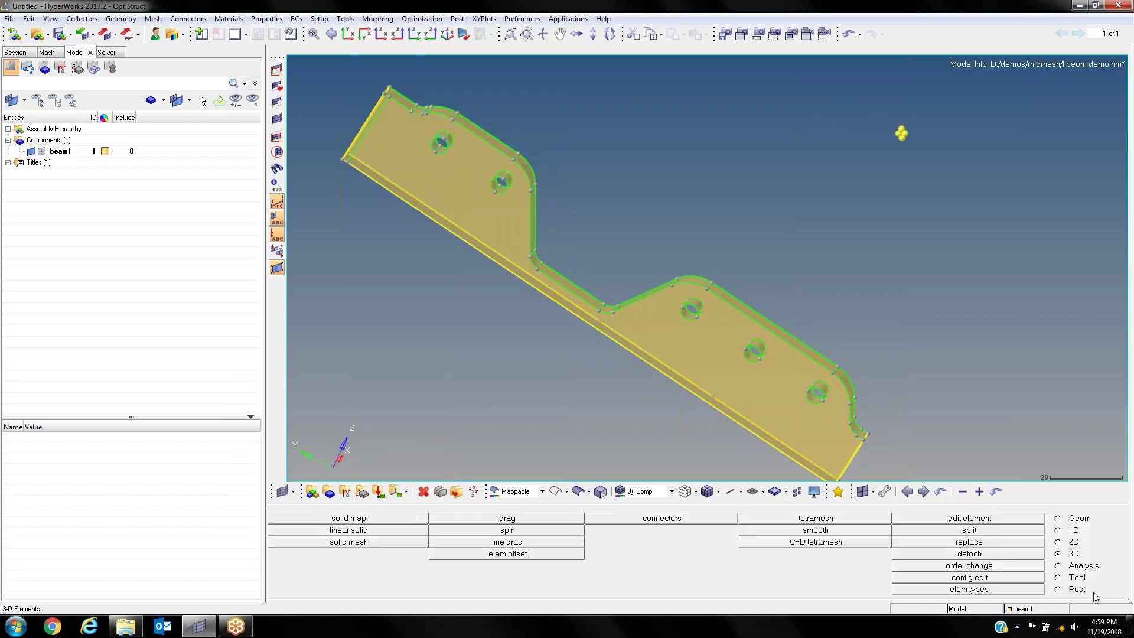
Step: Mesh the contoured rib's broad face with quads only at element size 2, and show the elements of beam1
{"action": "left_click_drag", "start_coordinate": [718, 332], "coordinate": [690, 330], "text": "ctrl"}
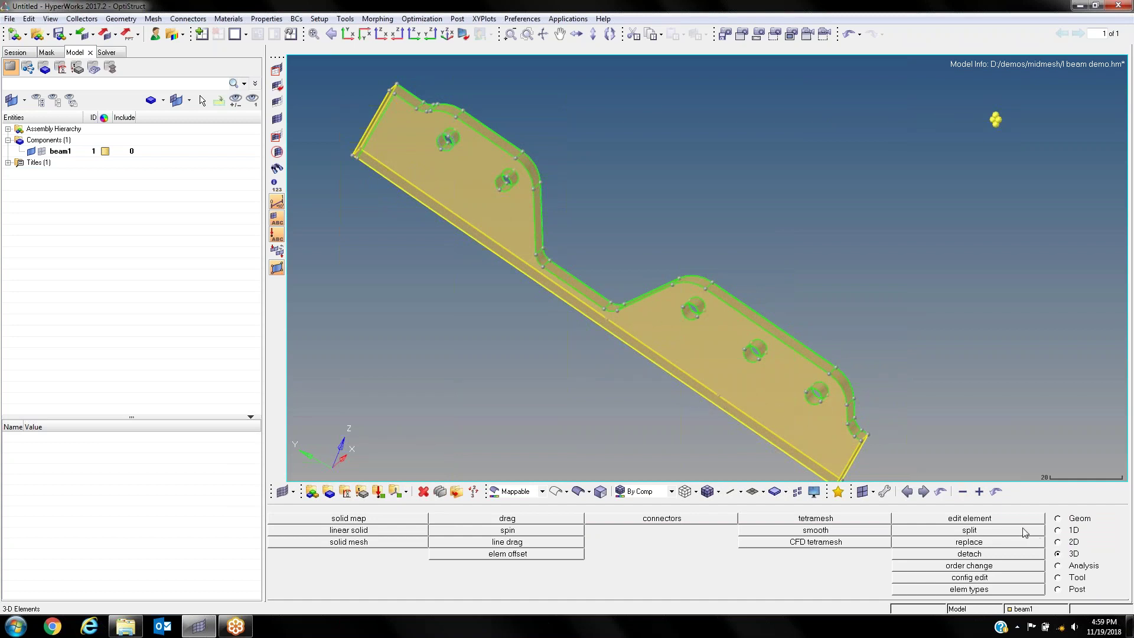
{"action": "key", "text": "F12"}
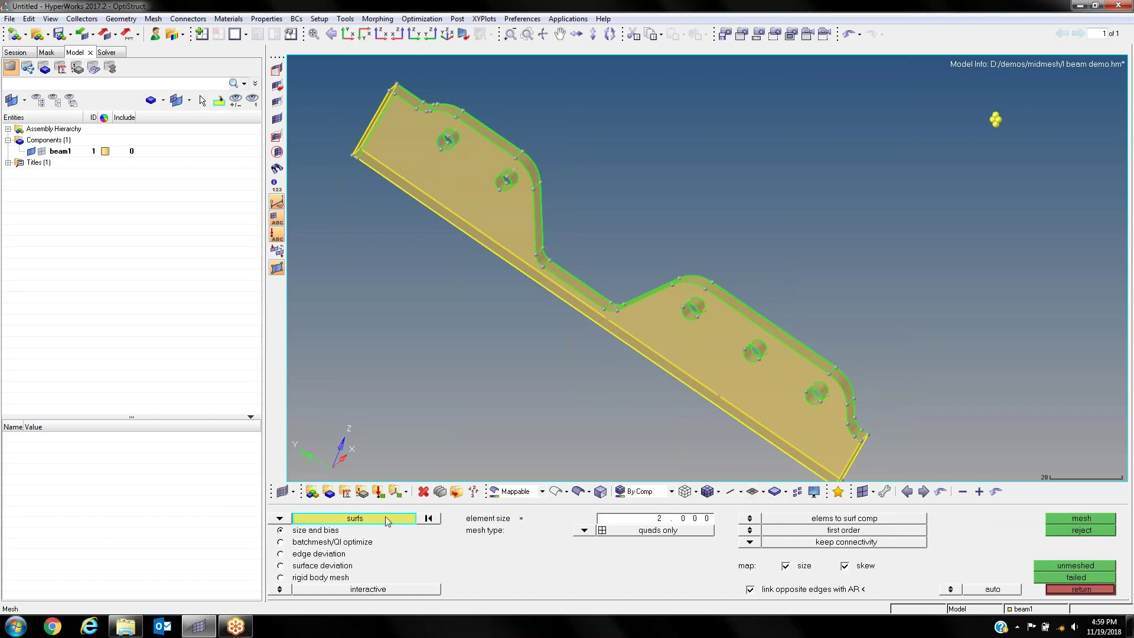
{"action": "left_click", "coordinate": [671, 340]}
{"action": "right_click_drag", "start_coordinate": [698, 334], "coordinate": [712, 364], "text": "ctrl"}
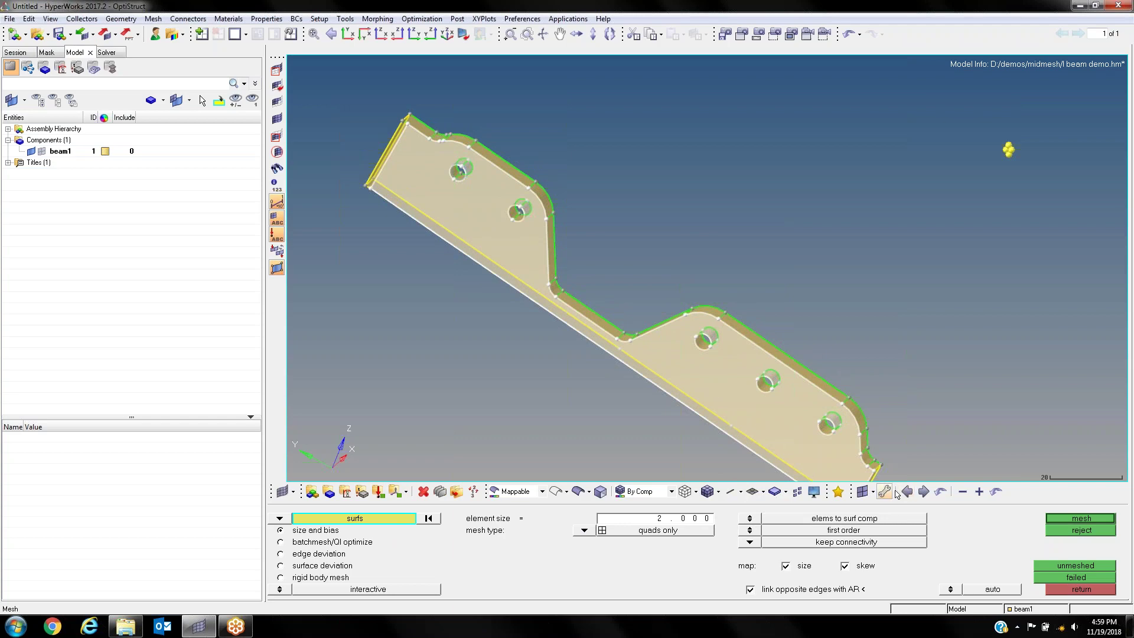
{"action": "left_click", "coordinate": [1079, 518]}
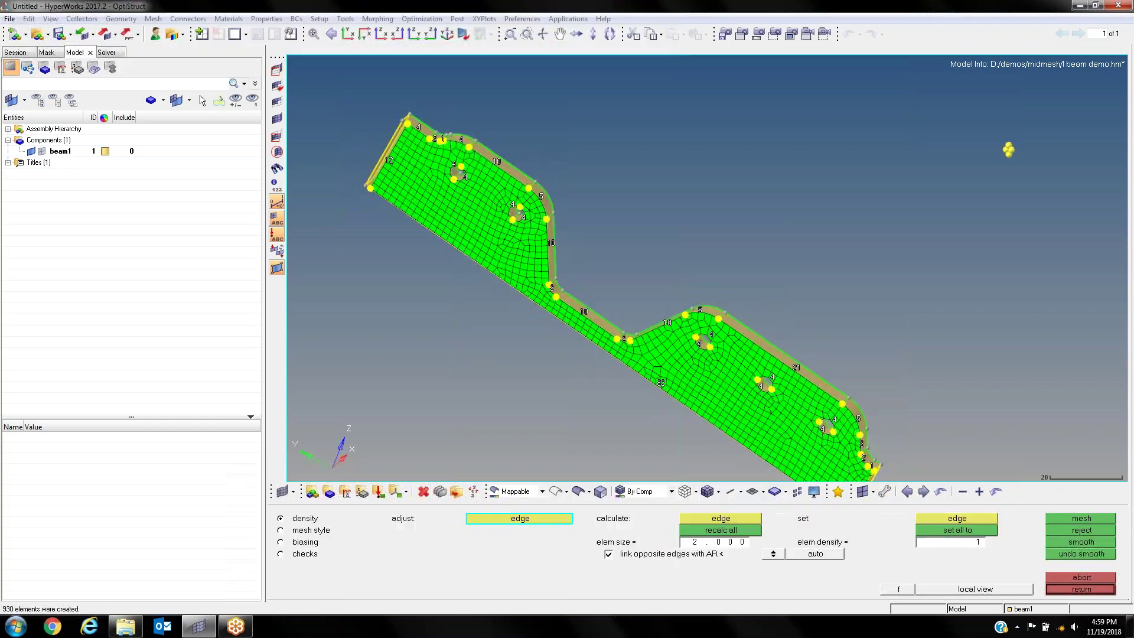
{"action": "left_click_drag", "start_coordinate": [1009, 150], "coordinate": [914, 129], "text": "ctrl"}
{"action": "left_click", "coordinate": [1087, 589]}
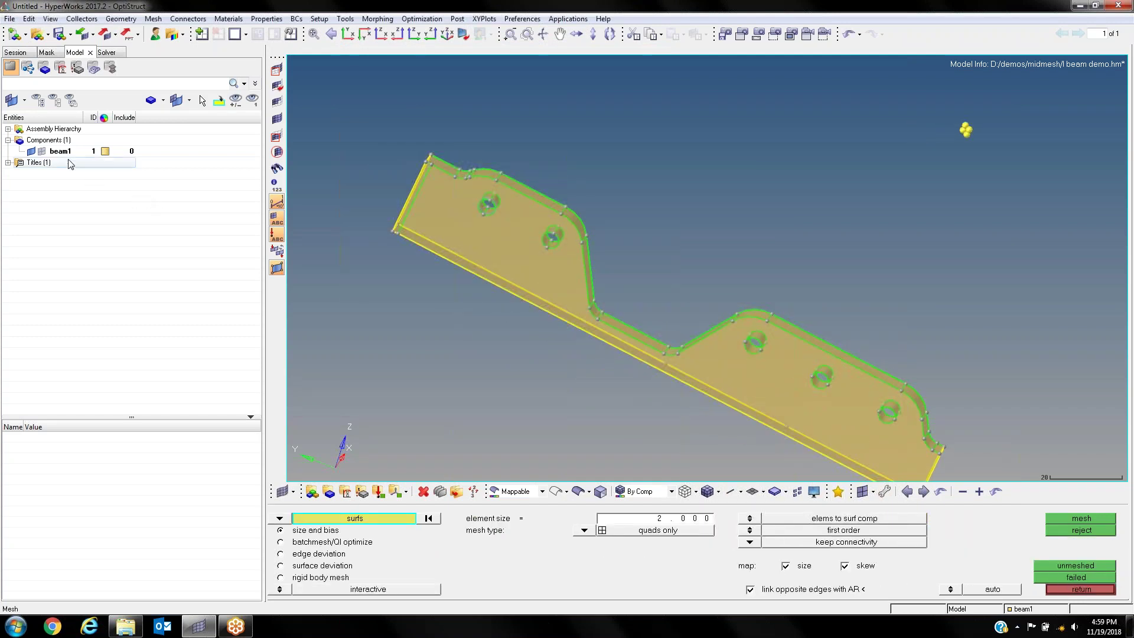
{"action": "left_click", "coordinate": [42, 151]}
Step: Examine the quad mesh on the contoured rib's face around the five holes, the curved edges and the narrow neck
{"action": "left_click_drag", "start_coordinate": [535, 300], "coordinate": [533, 240], "text": "ctrl"}
{"action": "scroll", "coordinate": [532, 240], "scroll_direction": "up", "scroll_amount": 2, "text": "ctrl"}
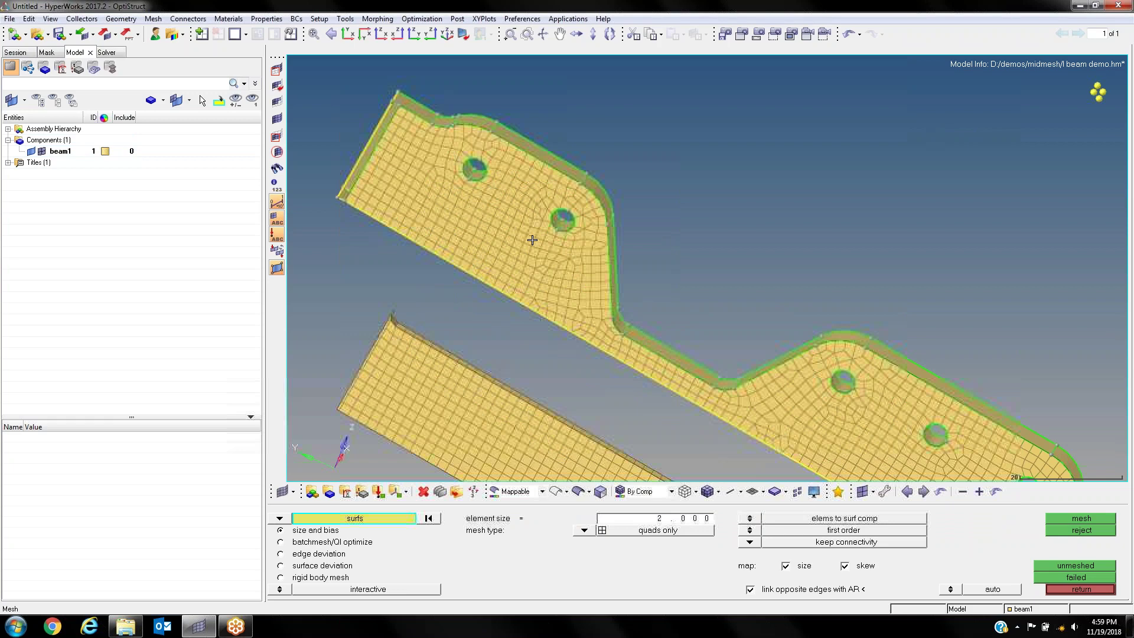
{"action": "scroll", "coordinate": [533, 239], "scroll_direction": "up", "scroll_amount": 5}
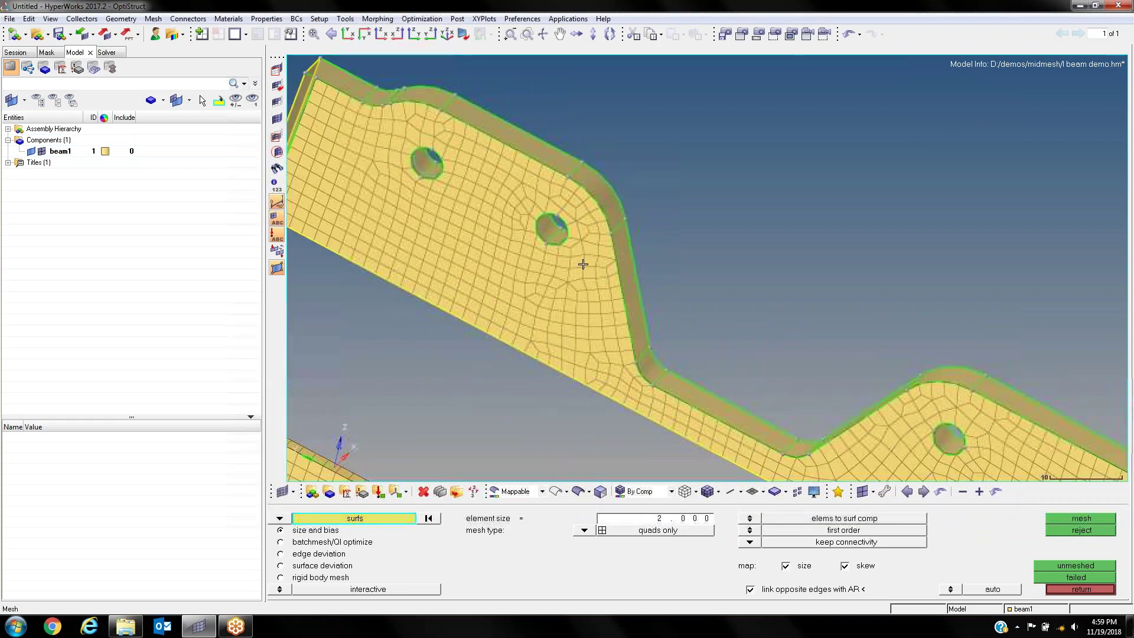
{"action": "scroll", "coordinate": [486, 232], "scroll_direction": "down", "scroll_amount": 1}
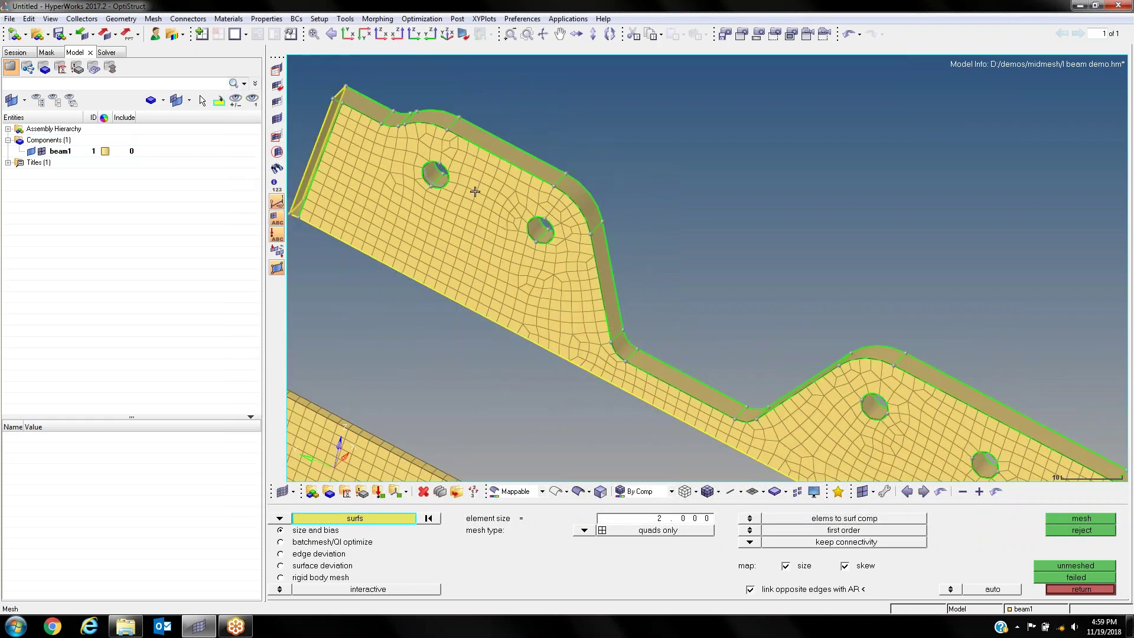
{"action": "right_click_drag", "start_coordinate": [474, 191], "coordinate": [529, 217], "text": "ctrl"}
{"action": "scroll", "coordinate": [498, 195], "scroll_direction": "up", "scroll_amount": 2, "text": "ctrl"}
{"action": "scroll", "coordinate": [615, 237], "scroll_direction": "down", "scroll_amount": 2, "text": "ctrl"}
{"action": "scroll", "coordinate": [615, 237], "scroll_direction": "down", "scroll_amount": 1}
{"action": "right_click_drag", "start_coordinate": [875, 407], "coordinate": [691, 335], "text": "ctrl"}
{"action": "left_click_drag", "start_coordinate": [699, 329], "coordinate": [709, 325], "text": "ctrl"}
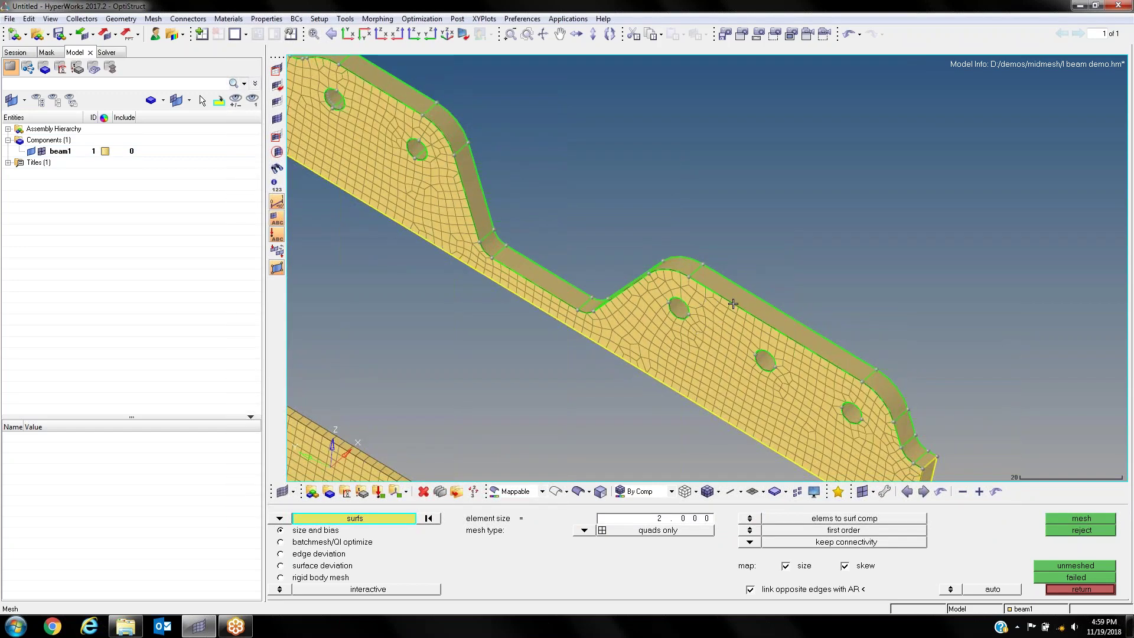
{"action": "scroll", "coordinate": [691, 307], "scroll_direction": "down", "scroll_amount": 2}
{"action": "scroll", "coordinate": [568, 319], "scroll_direction": "up", "scroll_amount": 3}
{"action": "left_click_drag", "start_coordinate": [568, 319], "coordinate": [654, 373], "text": "ctrl"}
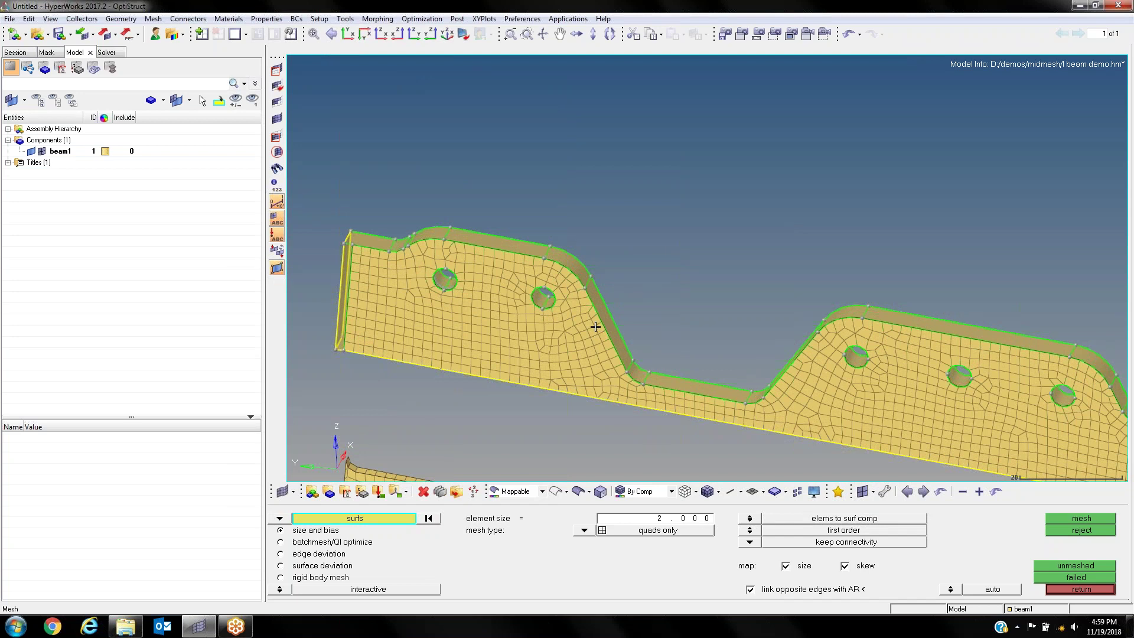
Step: Remesh the contoured rib's face interactively and raise the density of the straight upper edge above the two holes to 11
{"action": "left_click", "coordinate": [570, 311]}
{"action": "middle_click", "coordinate": [526, 308]}
{"action": "scroll", "coordinate": [502, 283], "scroll_direction": "up", "scroll_amount": 2, "text": "ctrl"}
{"action": "right_click_drag", "start_coordinate": [476, 248], "coordinate": [493, 244], "text": "ctrl"}
{"action": "scroll", "coordinate": [485, 231], "scroll_direction": "up", "scroll_amount": 3, "text": "ctrl"}
{"action": "left_click", "coordinate": [508, 210]}
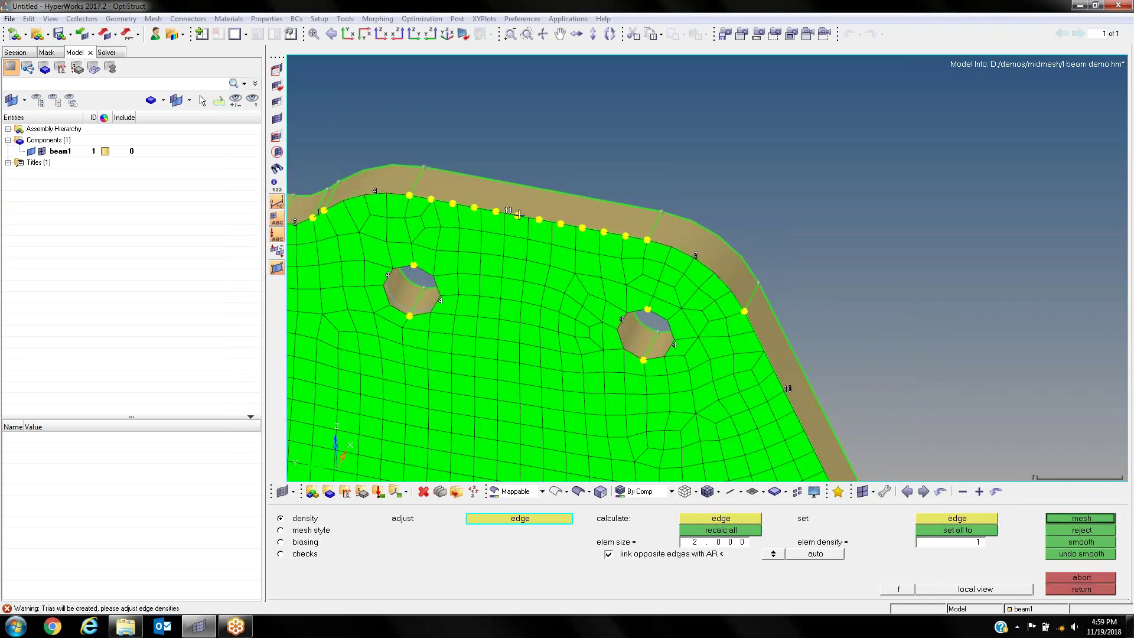
Step: Add one element each to the adjoining arc and both edges of the hole nearest the rib's end, and update the mesh
{"action": "scroll", "coordinate": [504, 217], "scroll_direction": "down", "scroll_amount": 3}
{"action": "left_click", "coordinate": [518, 195]}
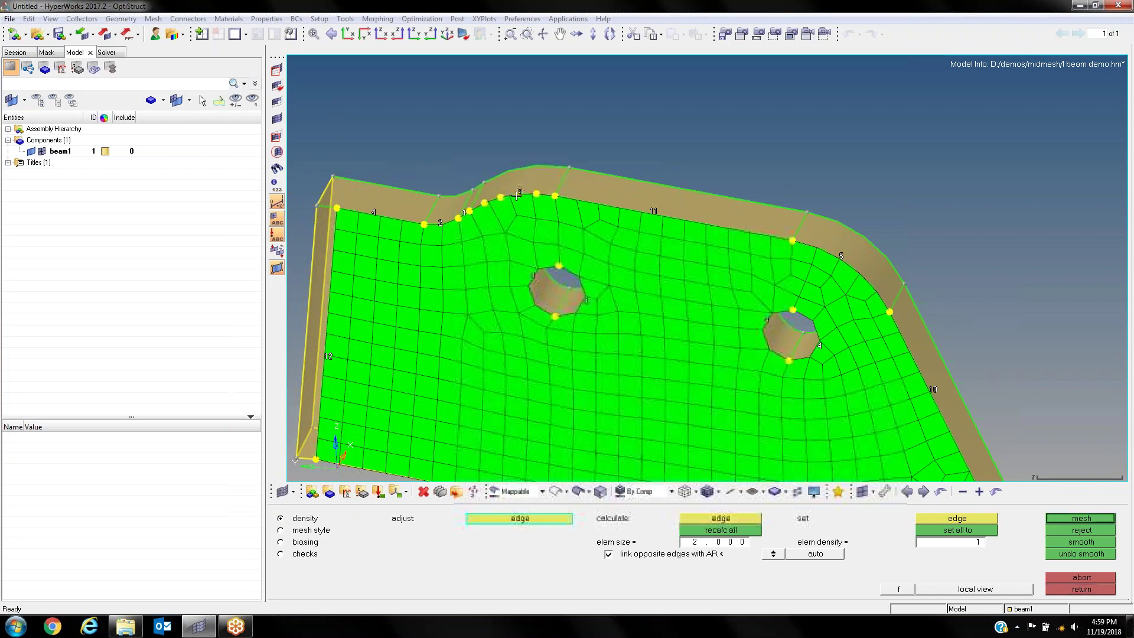
{"action": "left_click", "coordinate": [587, 305]}
{"action": "left_click", "coordinate": [533, 277]}
{"action": "middle_click", "coordinate": [599, 298]}
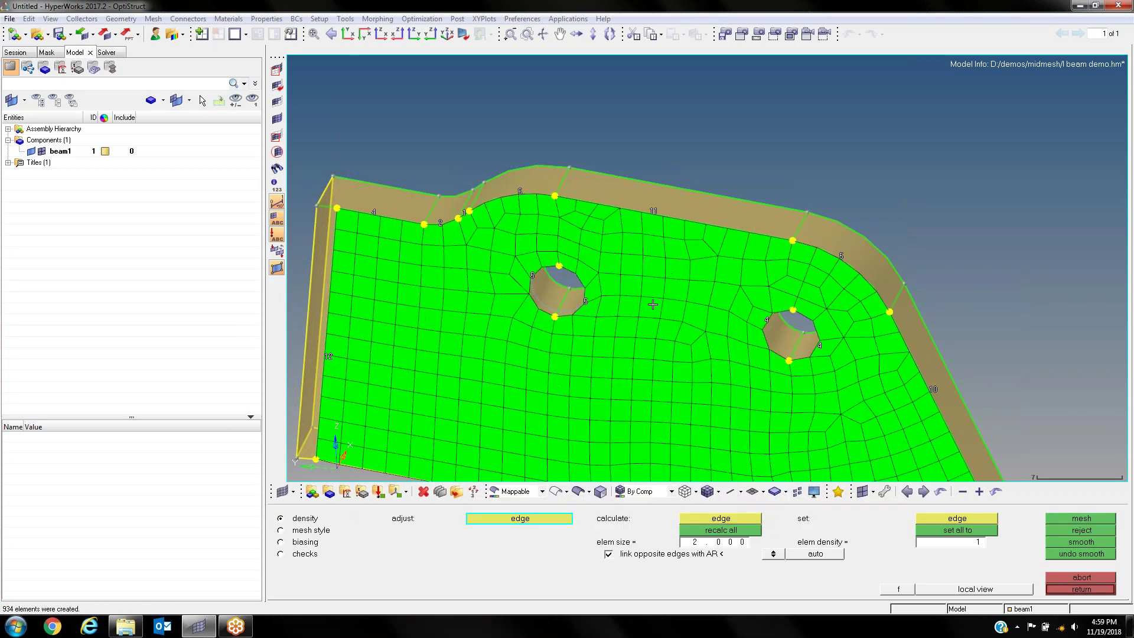
Step: Add one element to each edge of the second hole from the rib's end, update the mesh and accept it
{"action": "right_click_drag", "start_coordinate": [688, 324], "coordinate": [649, 287], "text": "ctrl"}
{"action": "left_click", "coordinate": [718, 286]}
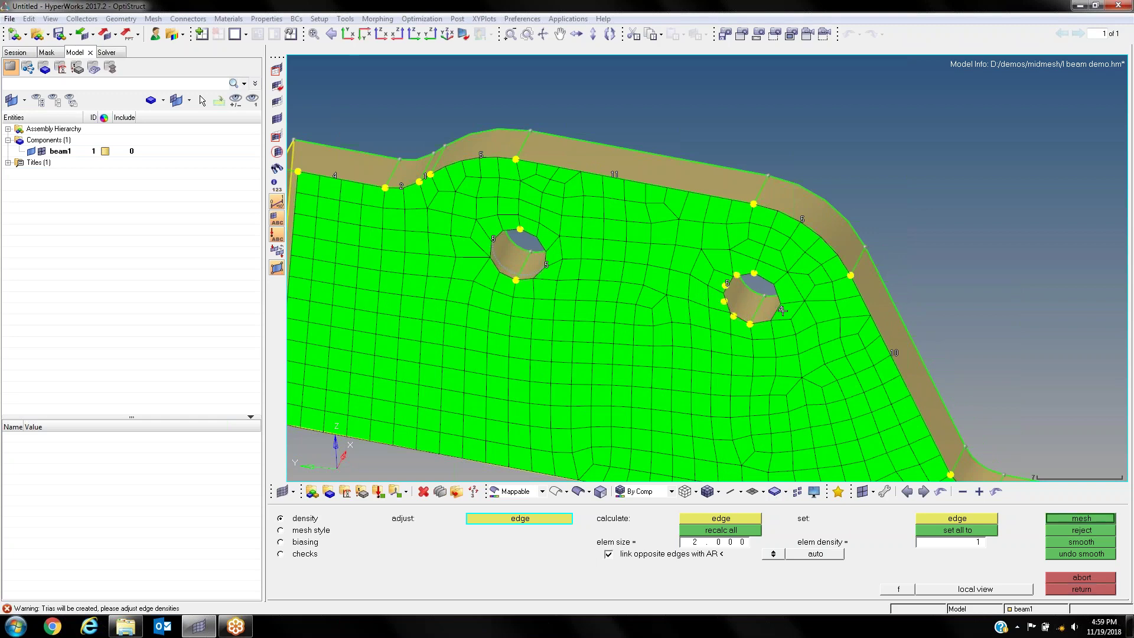
{"action": "left_click", "coordinate": [782, 310]}
{"action": "scroll", "coordinate": [774, 279], "scroll_direction": "down", "scroll_amount": 3}
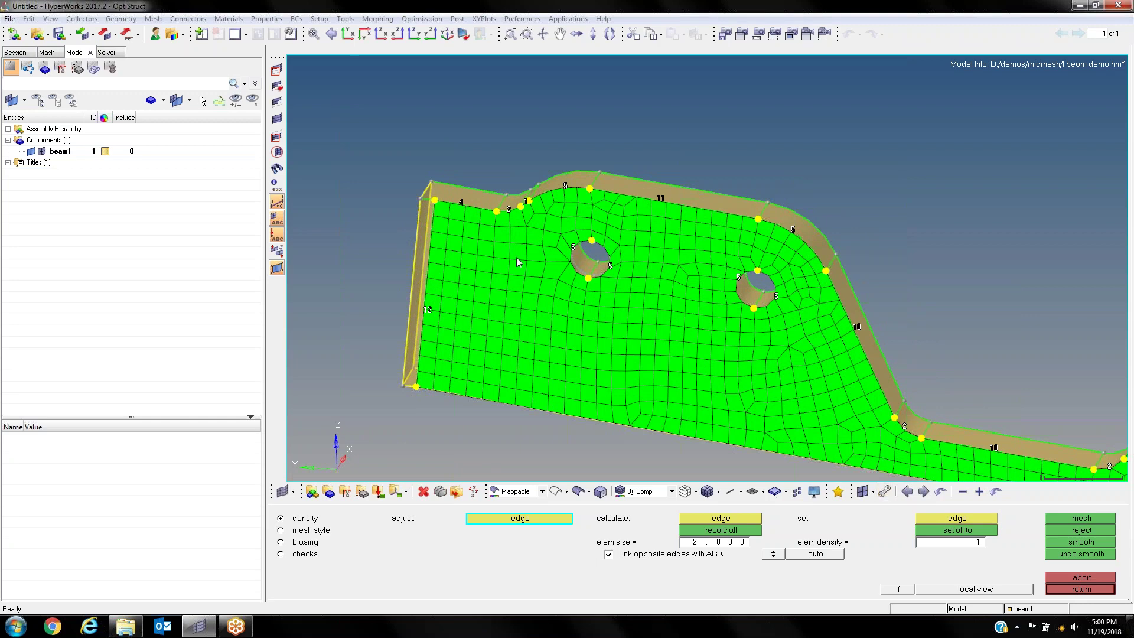
{"action": "left_click", "coordinate": [1095, 589]}
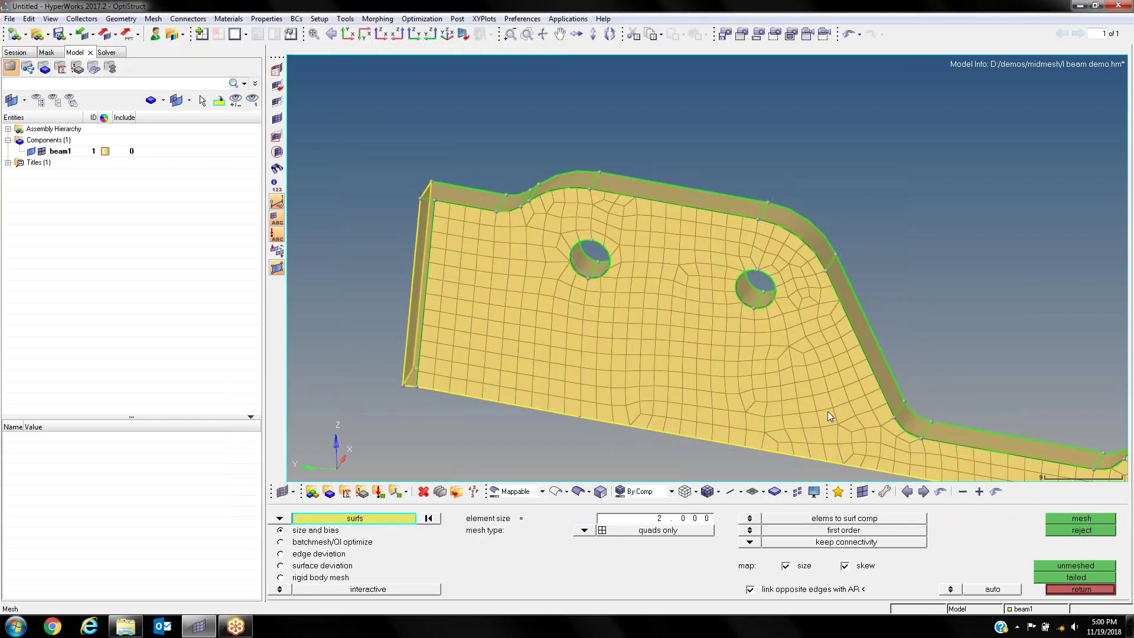
Step: Washer-split both edges of the hole nearest the rib's end with an offset value of 1
{"action": "scroll", "coordinate": [700, 275], "scroll_direction": "up", "scroll_amount": 4}
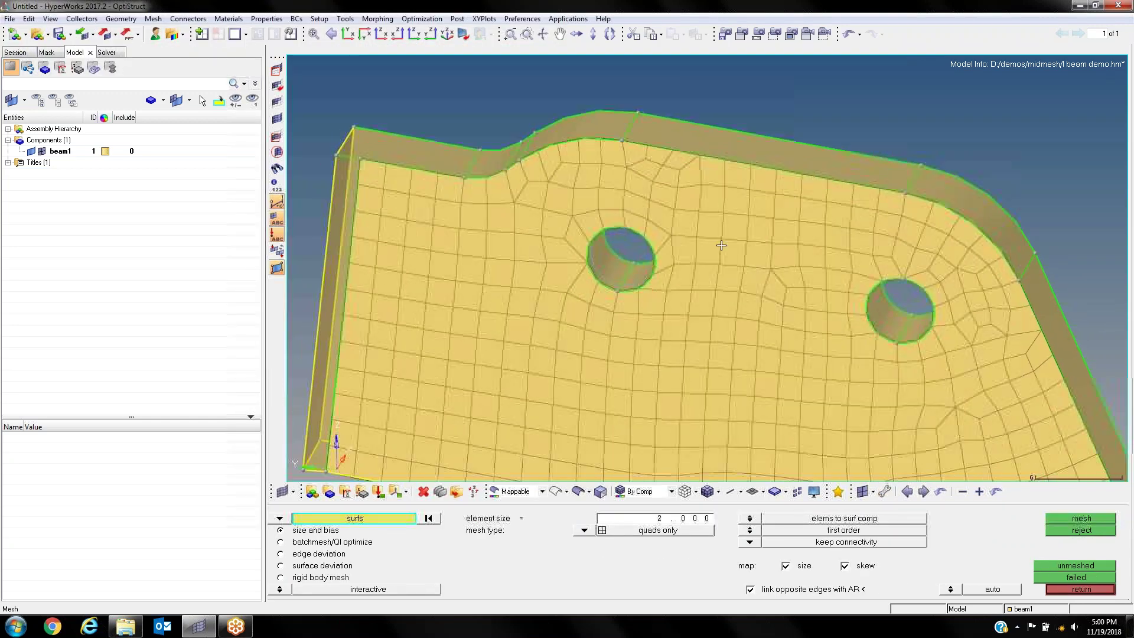
{"action": "left_click_drag", "start_coordinate": [661, 224], "coordinate": [626, 213], "text": "ctrl"}
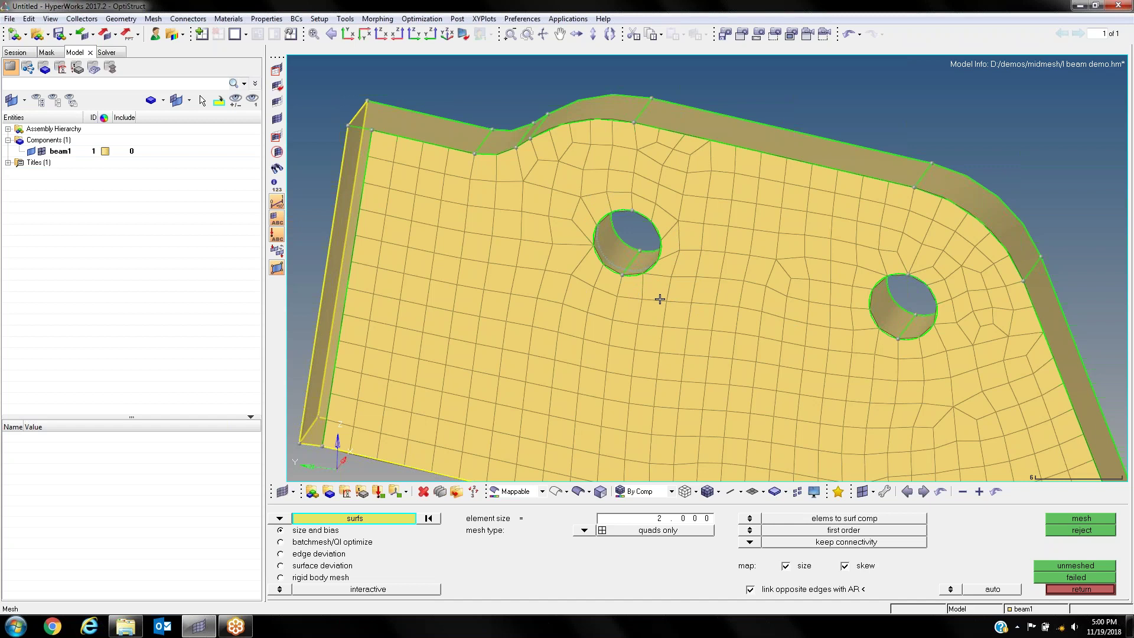
{"action": "key", "text": "F11"}
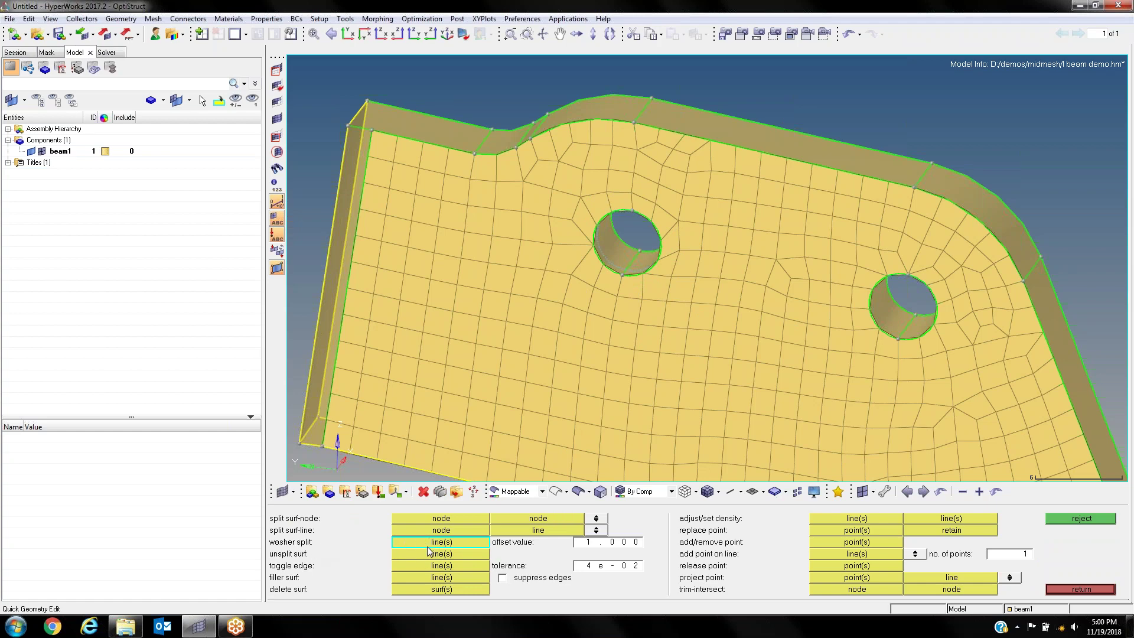
{"action": "scroll", "coordinate": [663, 238], "scroll_direction": "up", "scroll_amount": 3, "text": "ctrl"}
{"action": "mouse_move", "coordinate": [665, 237]}
{"action": "left_mouse_down", "text": "ctrl"}
{"action": "mouse_move", "coordinate": [692, 197]}
{"action": "mouse_move", "coordinate": [673, 246]}
{"action": "left_mouse_up", "text": "ctrl"}
{"action": "scroll", "coordinate": [658, 207], "scroll_direction": "up", "scroll_amount": 2}
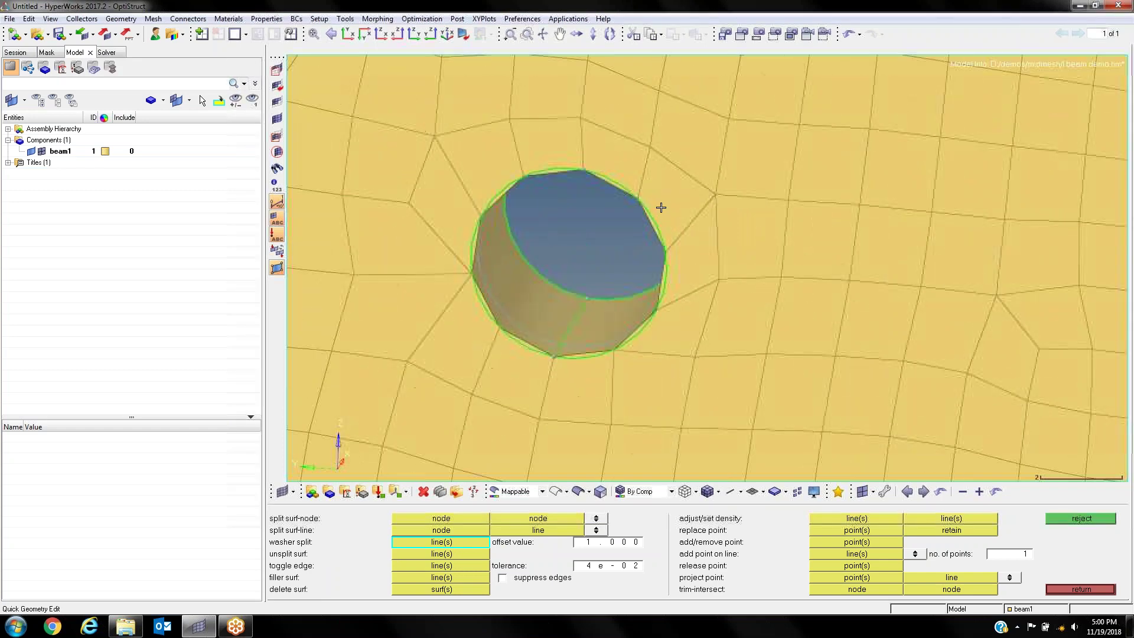
{"action": "left_click", "coordinate": [632, 190]}
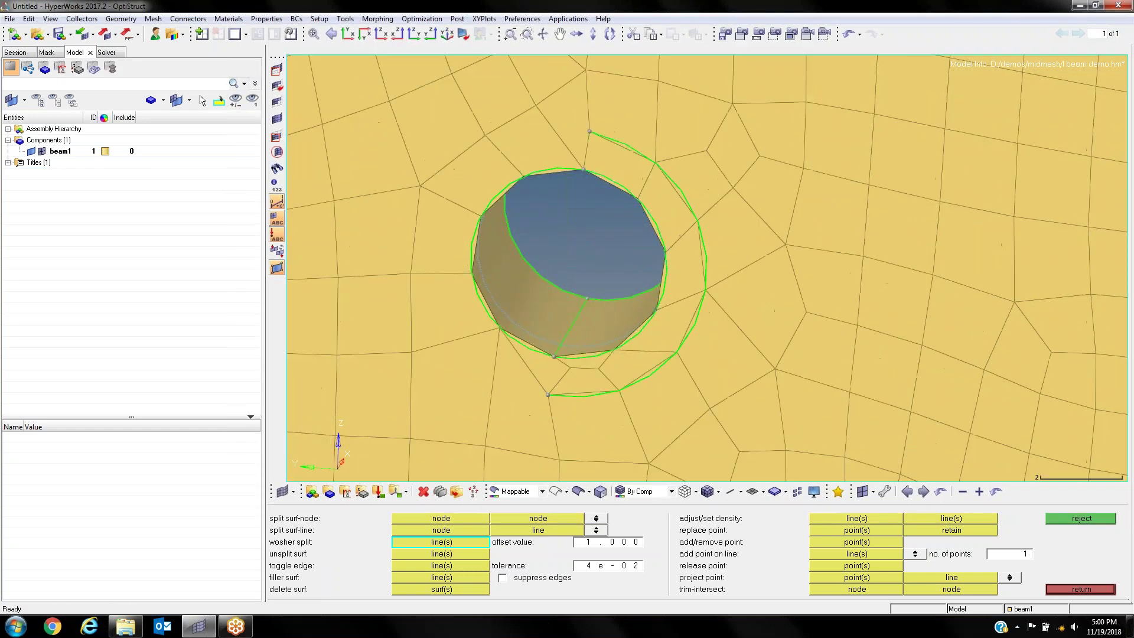
{"action": "scroll", "coordinate": [496, 165], "scroll_direction": "down", "scroll_amount": 4}
{"action": "left_click_drag", "start_coordinate": [604, 182], "coordinate": [612, 177], "text": "ctrl"}
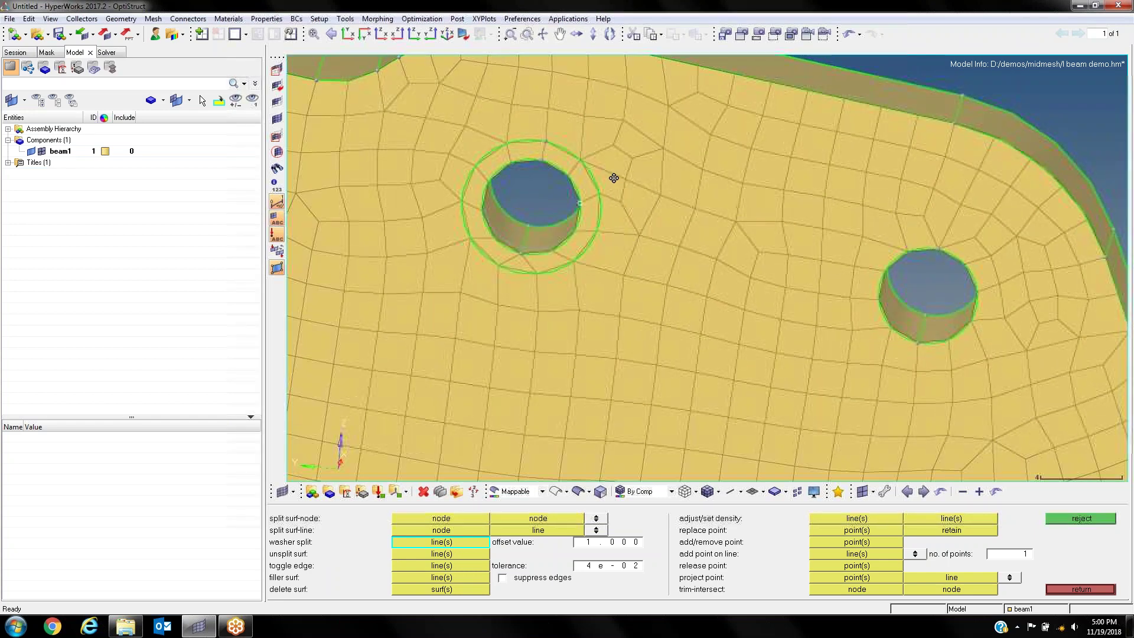
{"action": "mouse_move", "coordinate": [603, 216]}
{"action": "left_mouse_down", "text": "ctrl"}
{"action": "mouse_move", "coordinate": [610, 210]}
{"action": "mouse_move", "coordinate": [611, 223]}
{"action": "left_mouse_up", "text": "ctrl"}
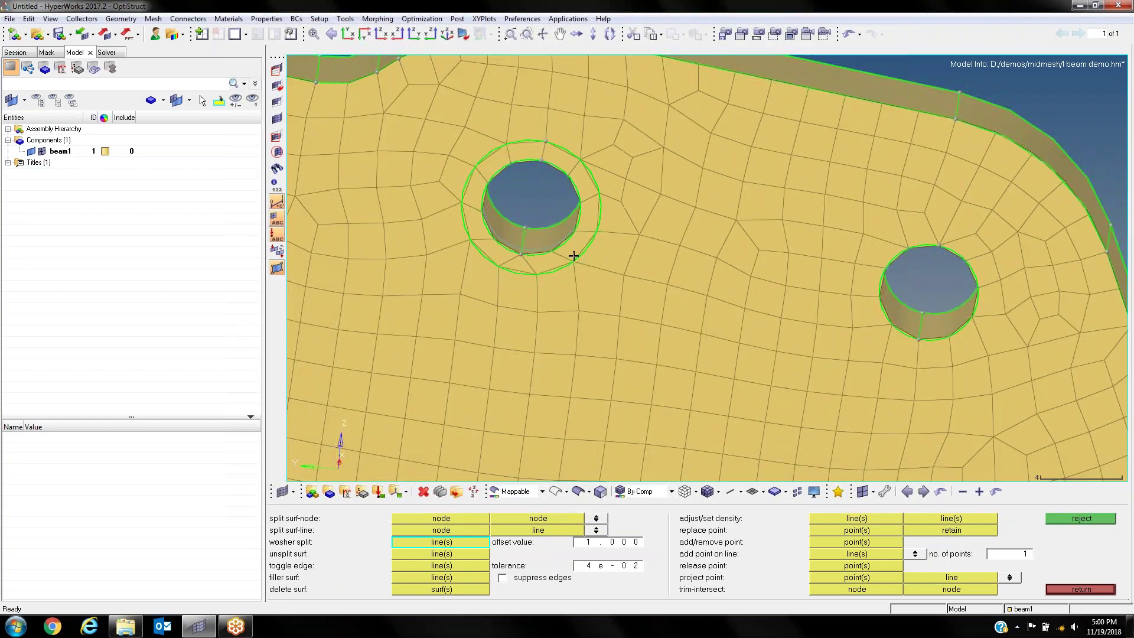
{"action": "left_click", "coordinate": [1088, 594]}
Step: Remesh the washered face interactively with quads only, raise both edges of the washered hole to 5 elements, and accept the updated mesh
{"action": "scroll", "coordinate": [650, 378], "scroll_direction": "down", "scroll_amount": 4}
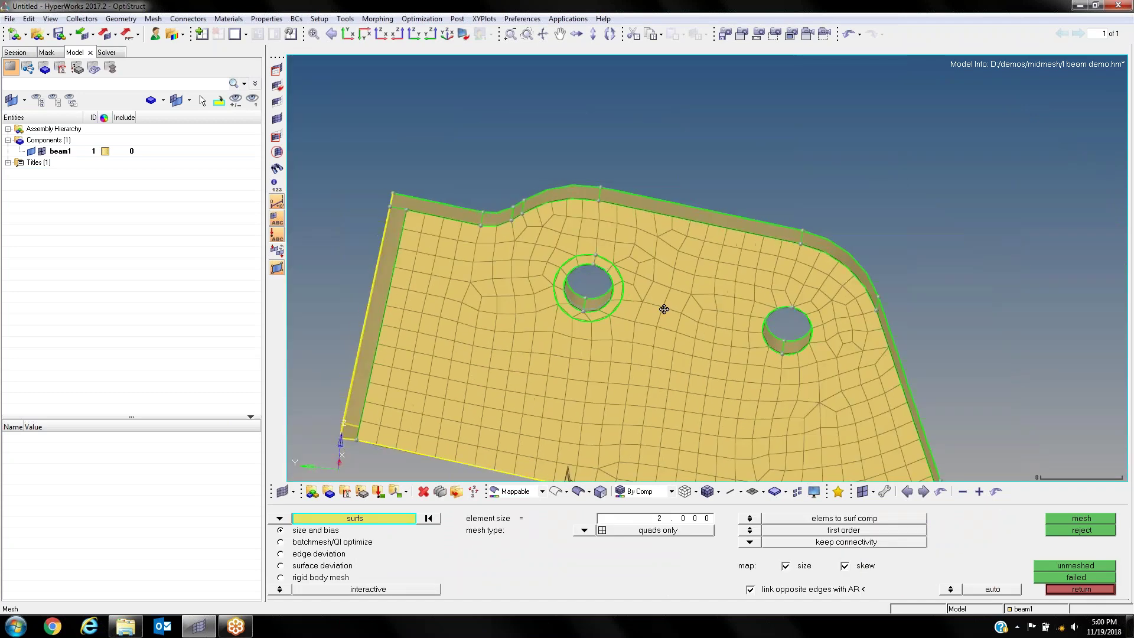
{"action": "right_click_drag", "start_coordinate": [664, 309], "coordinate": [678, 327], "text": "ctrl"}
{"action": "scroll", "coordinate": [648, 308], "scroll_direction": "up", "scroll_amount": 3}
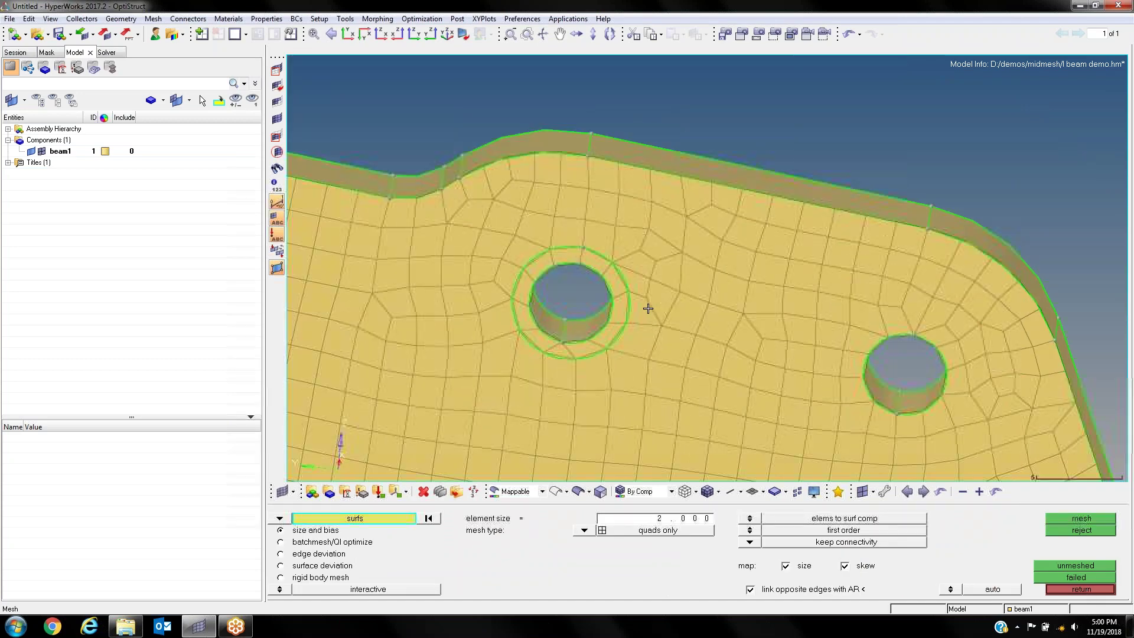
{"action": "left_click", "coordinate": [624, 262]}
{"action": "middle_click", "coordinate": [624, 261]}
{"action": "scroll", "coordinate": [626, 295], "scroll_direction": "up", "scroll_amount": 5}
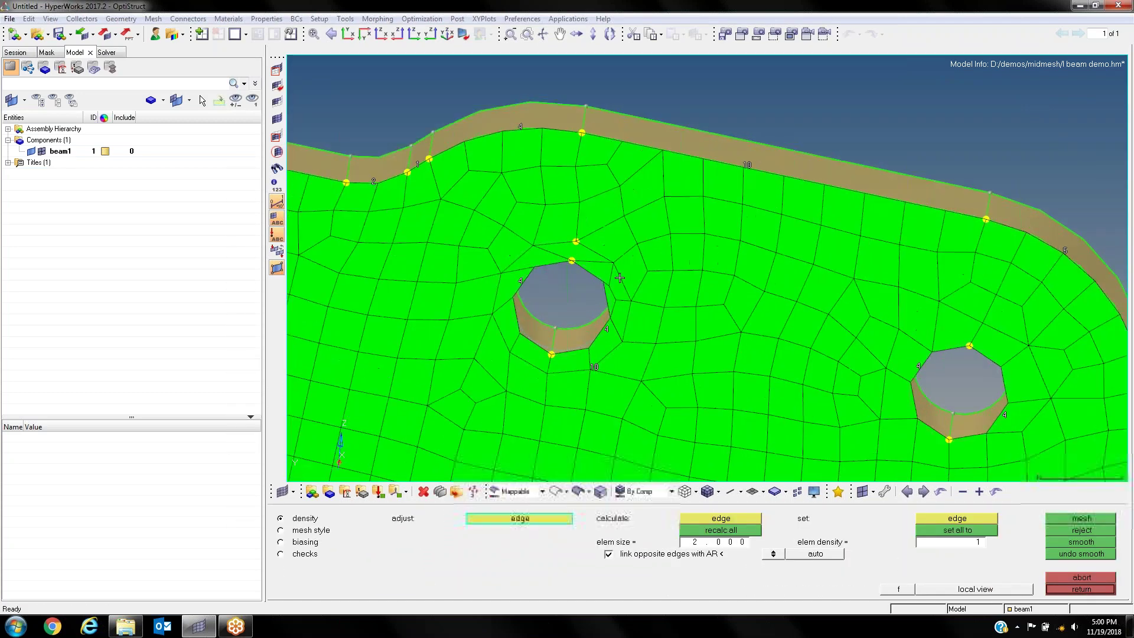
{"action": "left_click", "coordinate": [628, 327]}
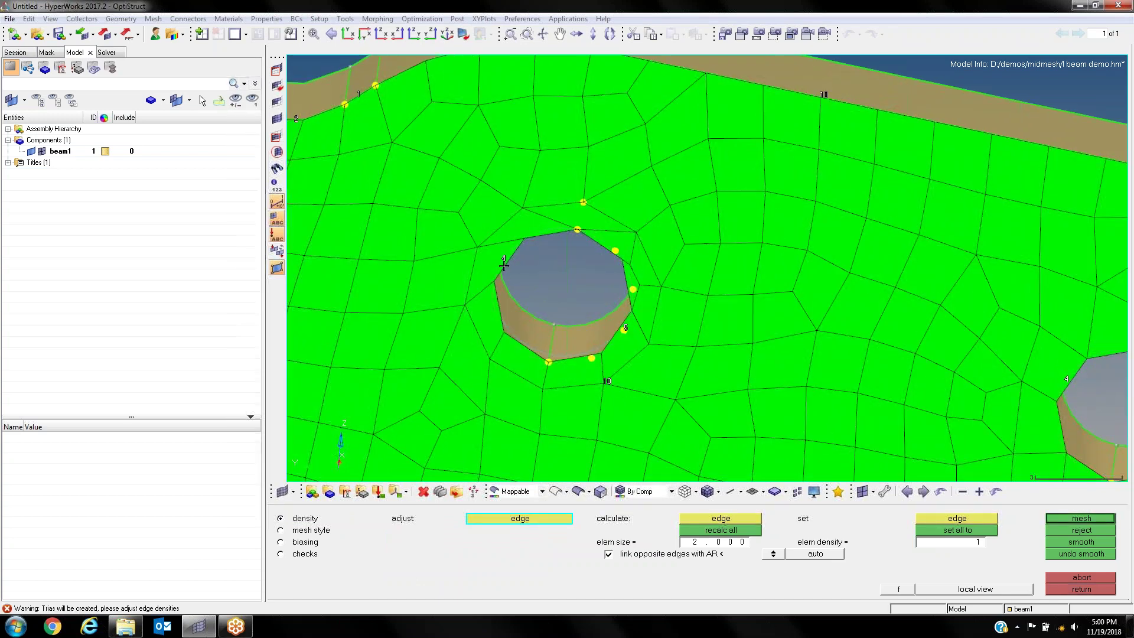
{"action": "scroll", "coordinate": [595, 240], "scroll_direction": "down", "scroll_amount": 2}
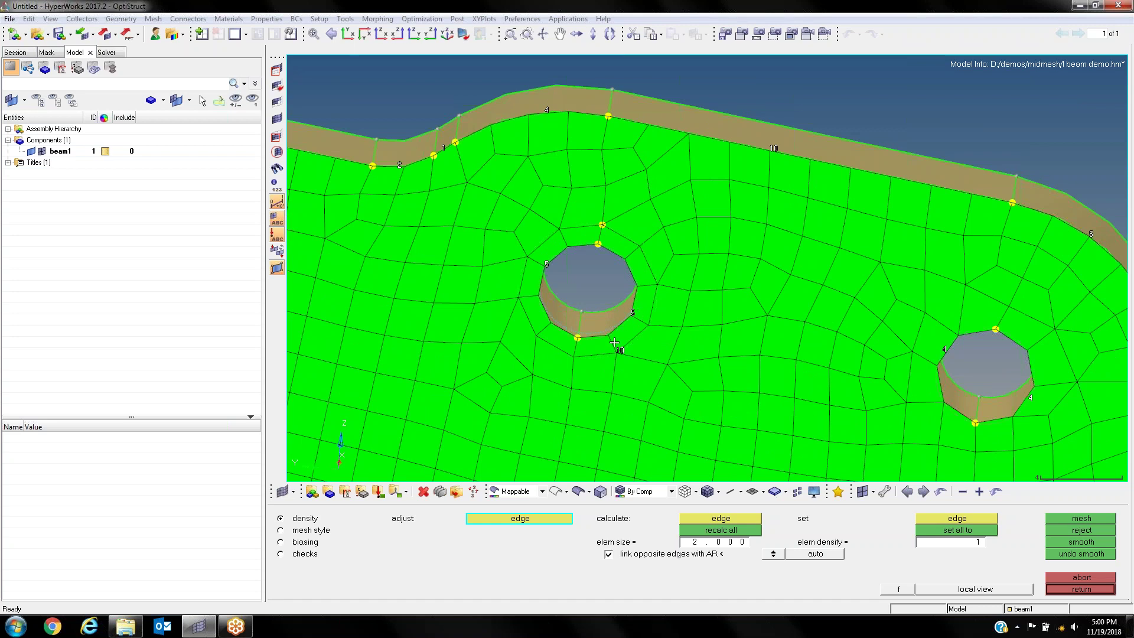
{"action": "scroll", "coordinate": [555, 331], "scroll_direction": "up", "scroll_amount": 1}
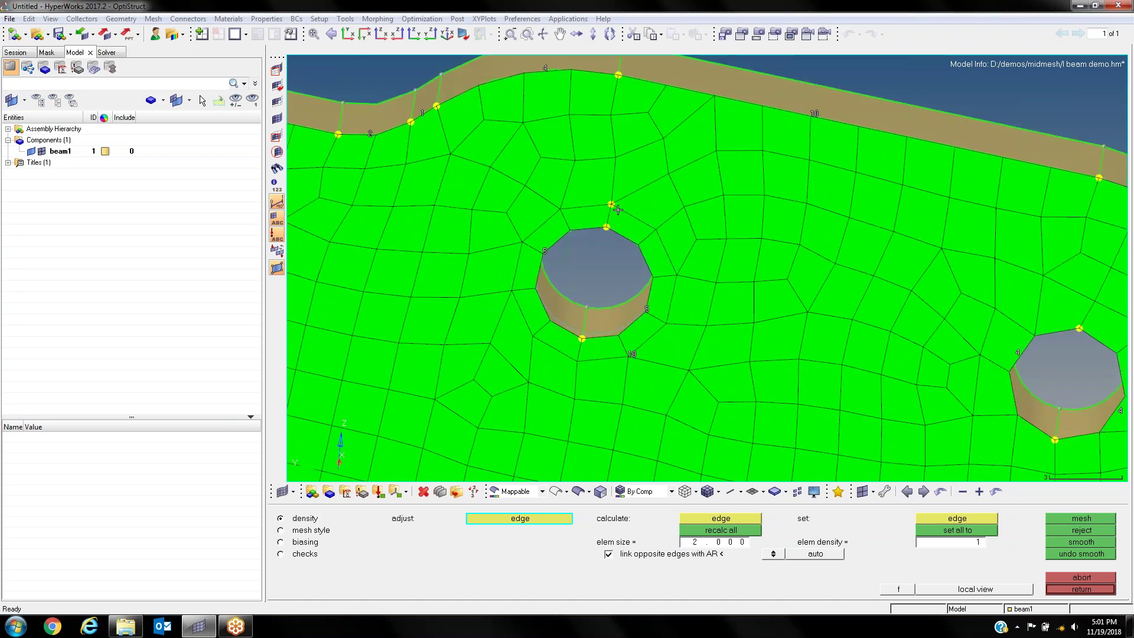
{"action": "scroll", "coordinate": [643, 353], "scroll_direction": "down", "scroll_amount": 1}
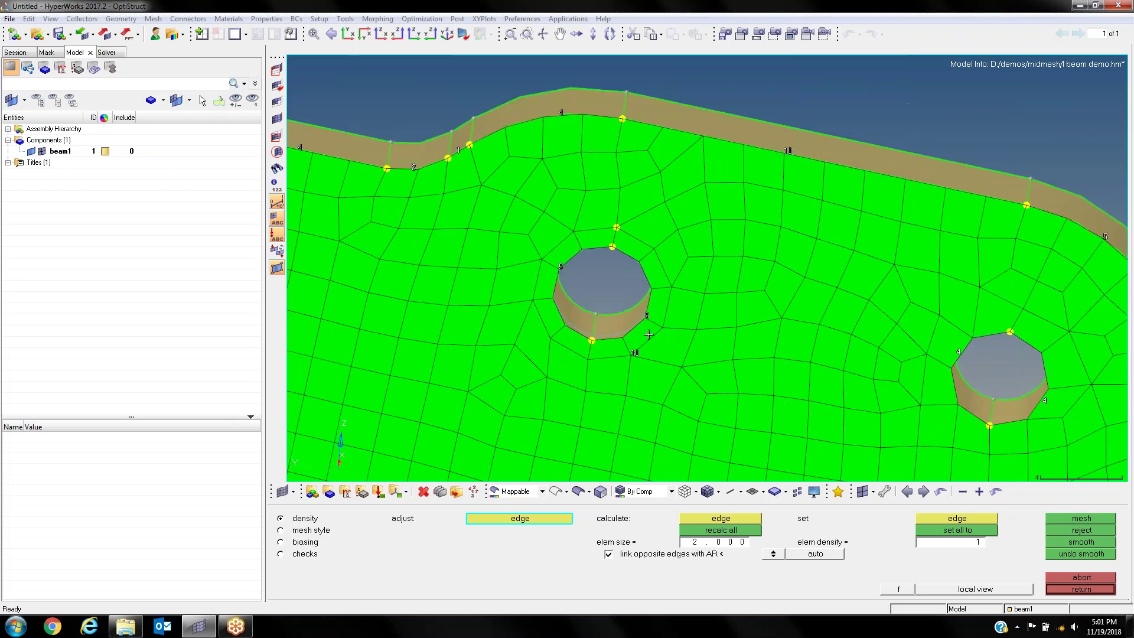
{"action": "scroll", "coordinate": [616, 297], "scroll_direction": "down", "scroll_amount": 1}
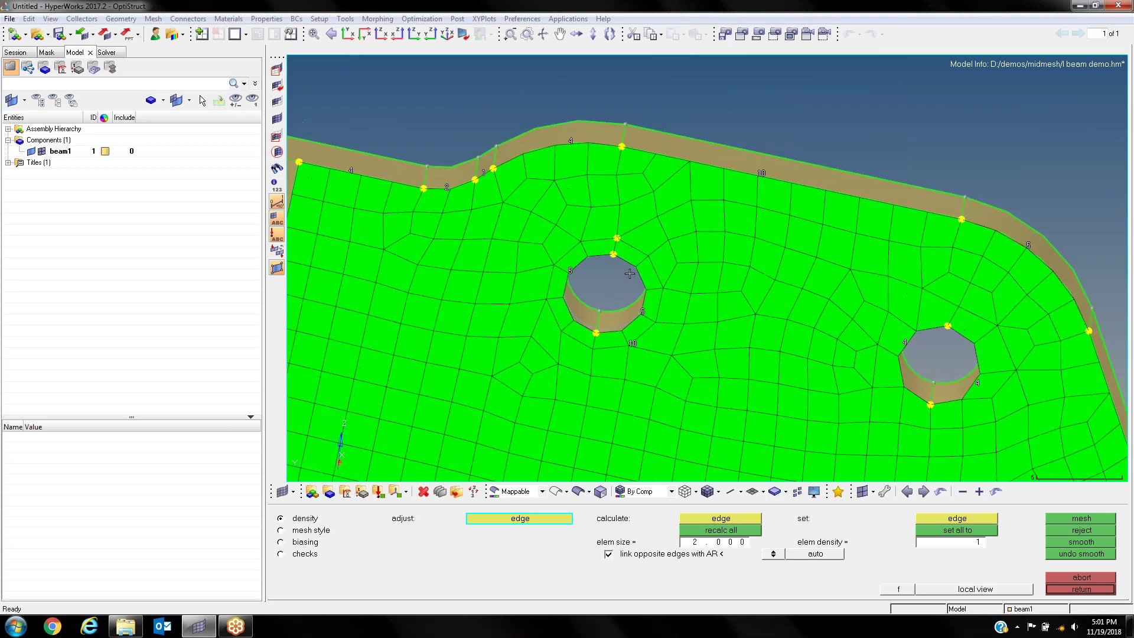
{"action": "left_click", "coordinate": [1073, 588]}
Step: Mesh the narrow strip surface at the rib's end with quads only at element size 2 and accept it
{"action": "scroll", "coordinate": [780, 429], "scroll_direction": "down", "scroll_amount": 3, "text": "ctrl"}
{"action": "right_click_drag", "start_coordinate": [788, 423], "coordinate": [749, 384], "text": "ctrl"}
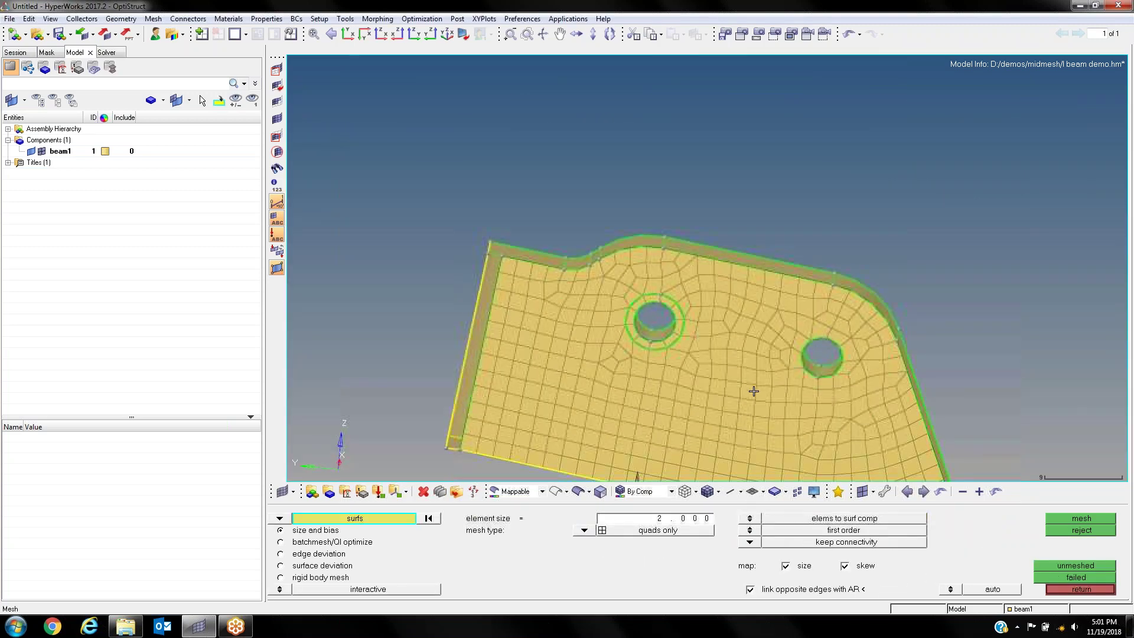
{"action": "left_click", "coordinate": [492, 277]}
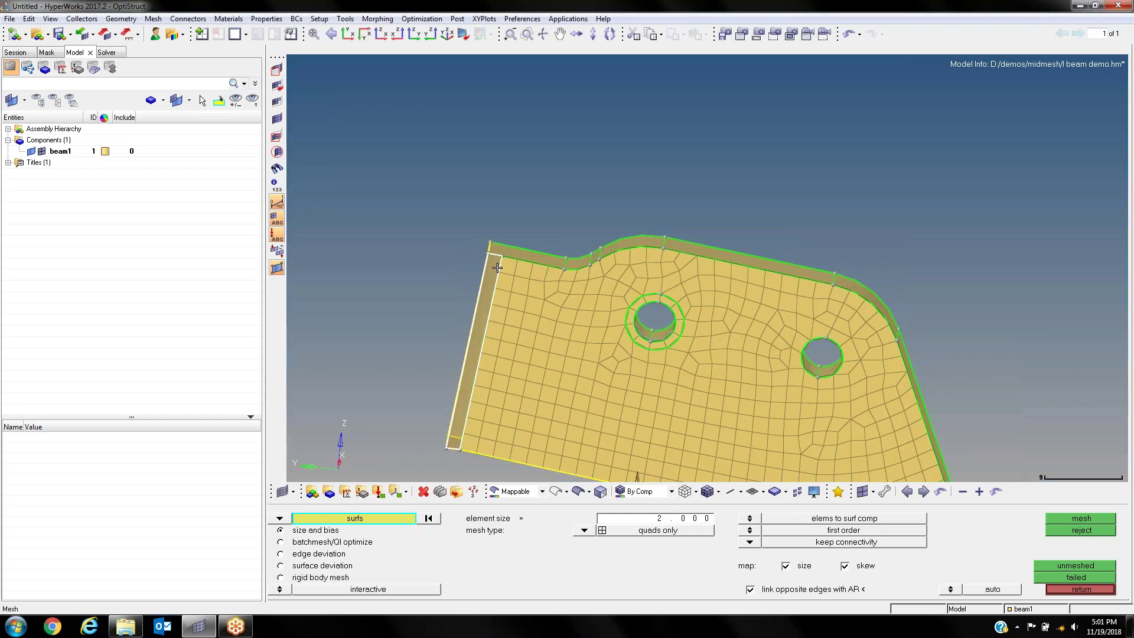
{"action": "middle_click", "coordinate": [493, 277]}
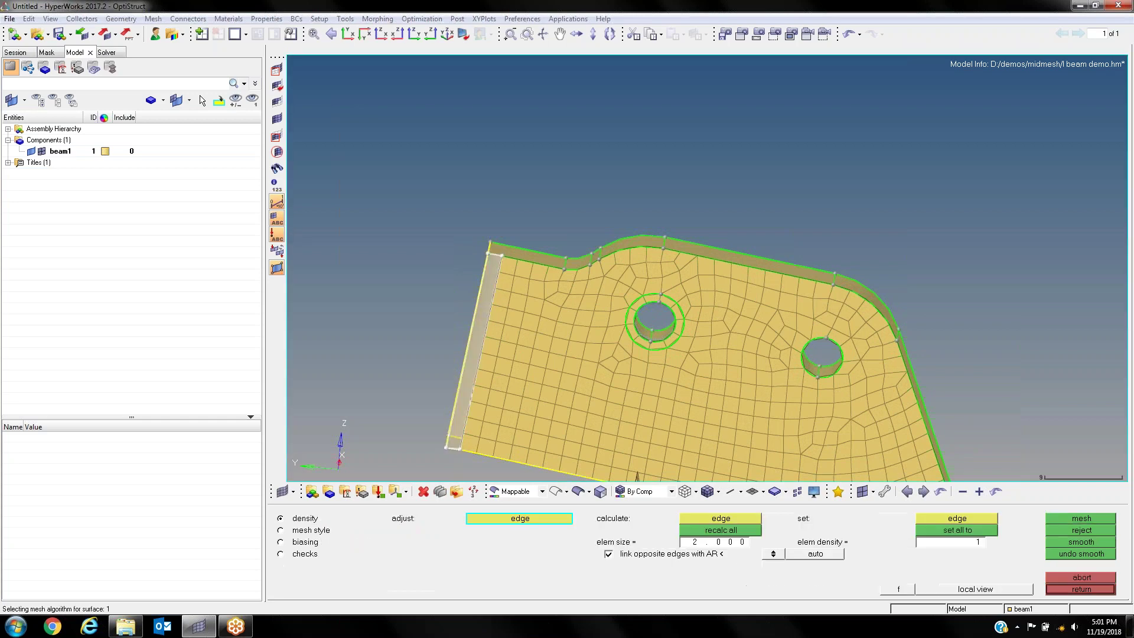
{"action": "left_click", "coordinate": [1066, 593]}
{"action": "right_click_drag", "start_coordinate": [851, 385], "coordinate": [778, 354], "text": "ctrl"}
{"action": "left_click_drag", "start_coordinate": [644, 309], "coordinate": [630, 371], "text": "ctrl"}
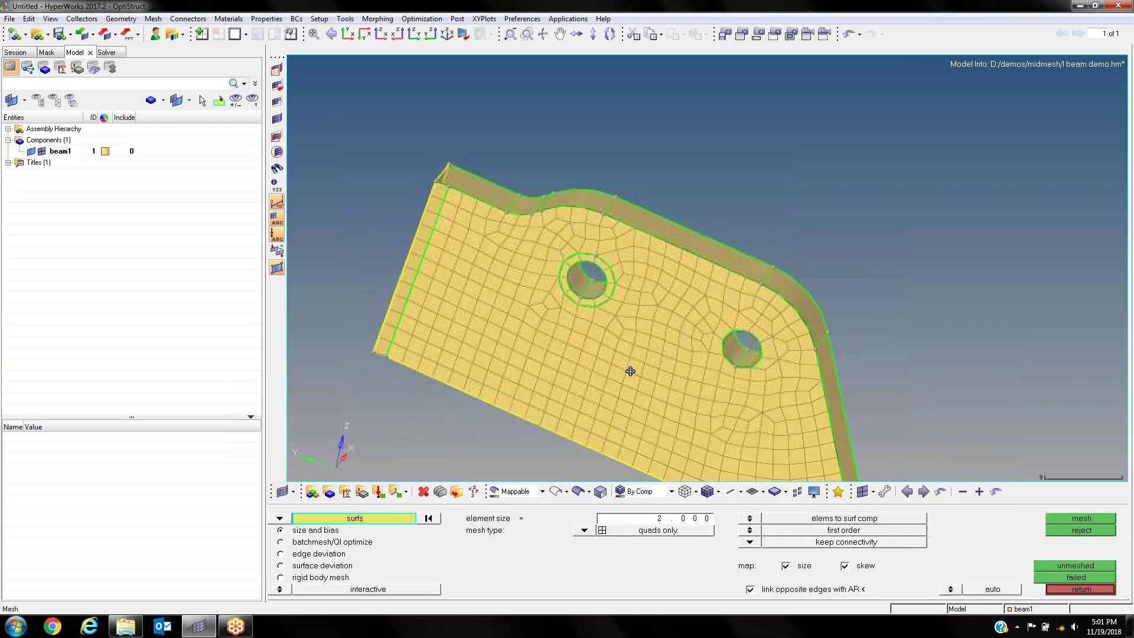
Step: Solid map the contoured rib as one volume with mixed source shells and an along element size of 2
{"action": "right_click_drag", "start_coordinate": [675, 329], "coordinate": [600, 273], "text": "ctrl"}
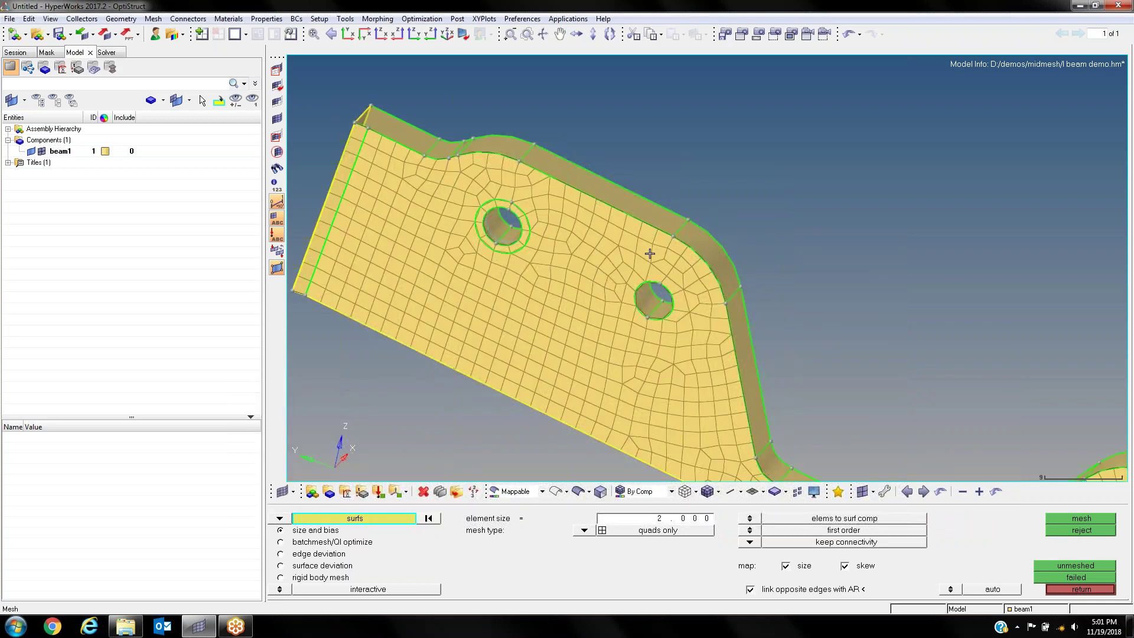
{"action": "left_click", "coordinate": [1078, 590]}
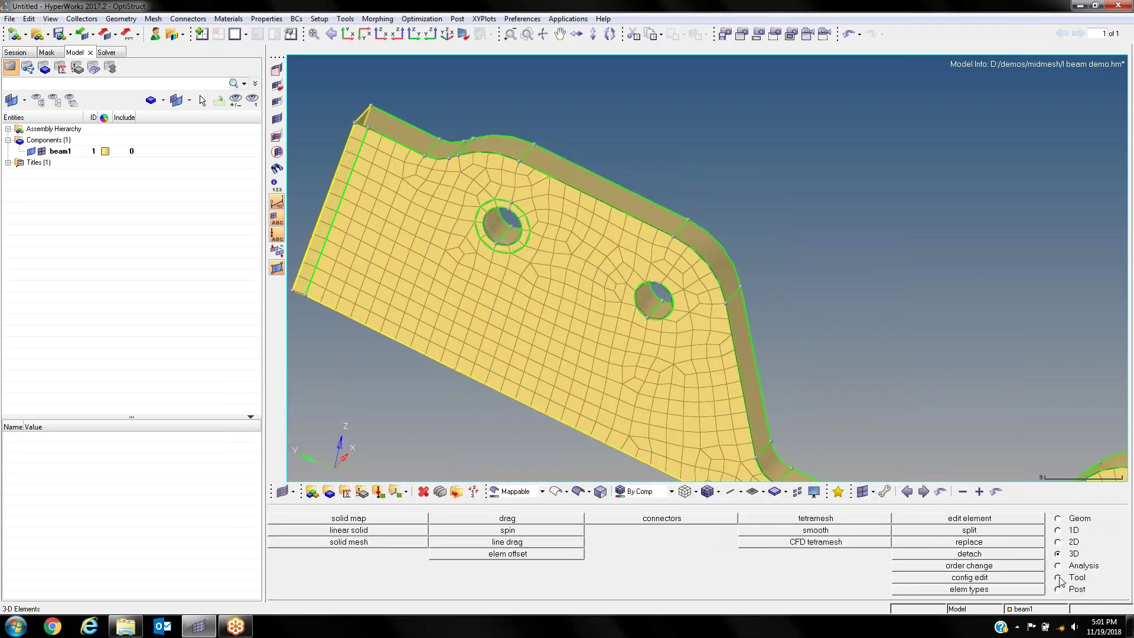
{"action": "left_click", "coordinate": [367, 520]}
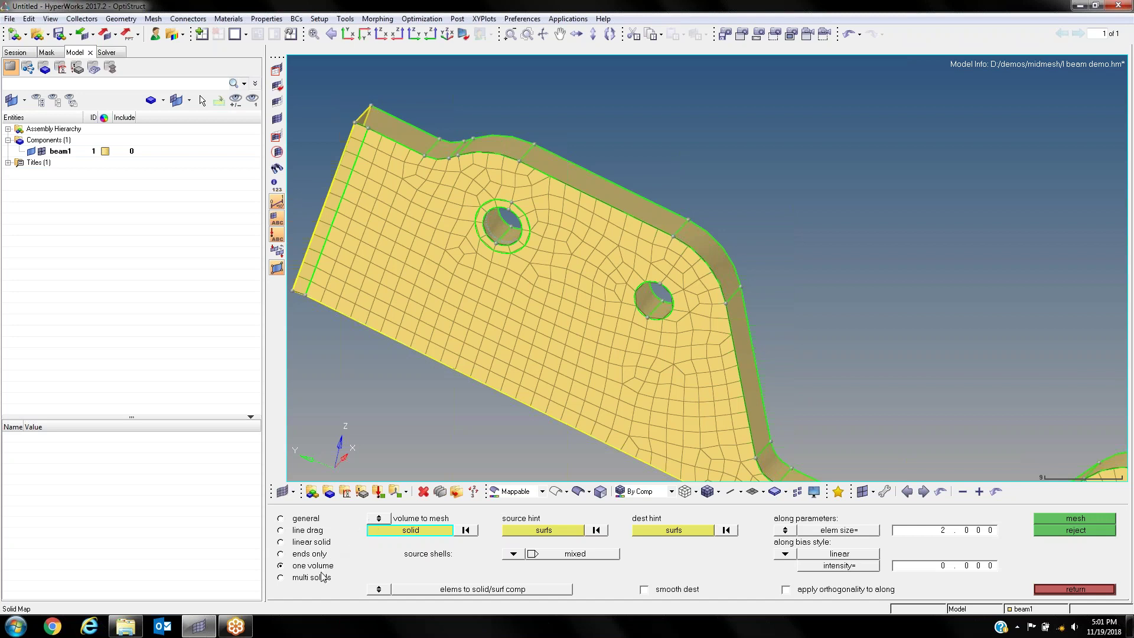
{"action": "left_click", "coordinate": [672, 235]}
{"action": "right_click_drag", "start_coordinate": [687, 280], "coordinate": [556, 253], "text": "ctrl"}
{"action": "scroll", "coordinate": [630, 289], "scroll_direction": "down", "scroll_amount": 3, "text": "ctrl"}
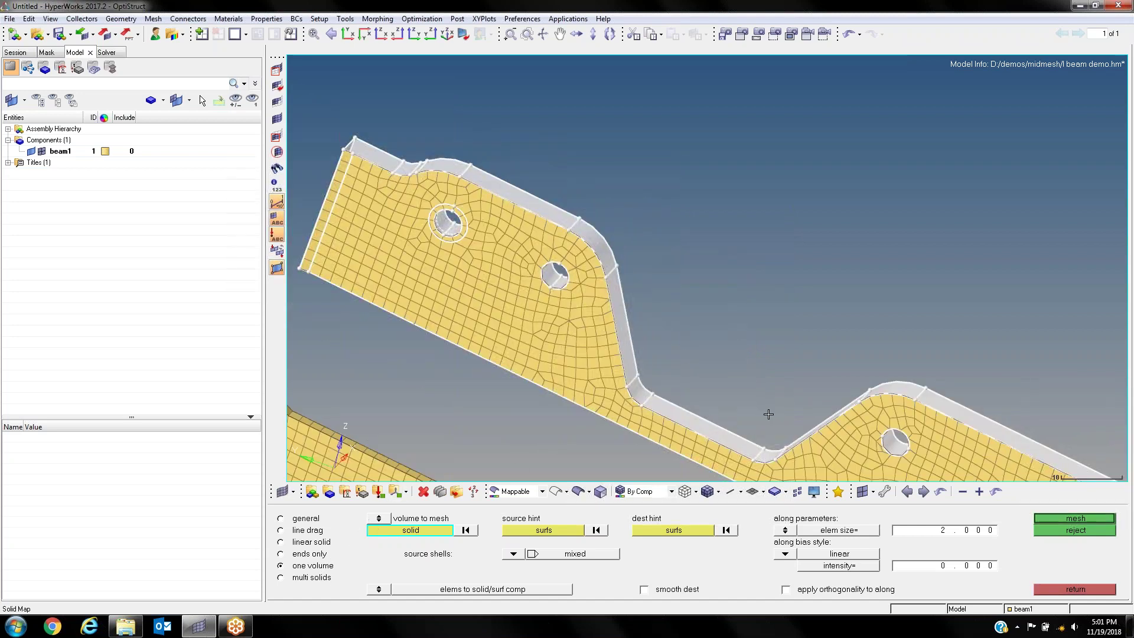
{"action": "left_click", "coordinate": [1067, 520]}
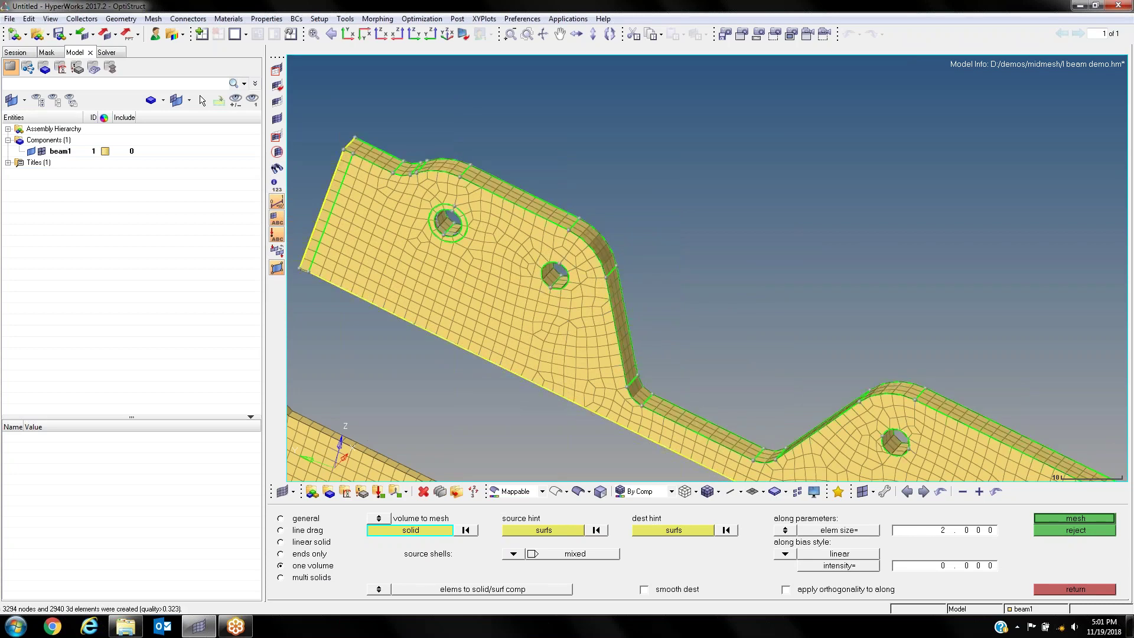
Step: Examine the contoured rib's hex mesh on both broad faces, around the holes, through the thickness and along its whole length
{"action": "left_click_drag", "start_coordinate": [544, 229], "coordinate": [420, 286], "text": "ctrl"}
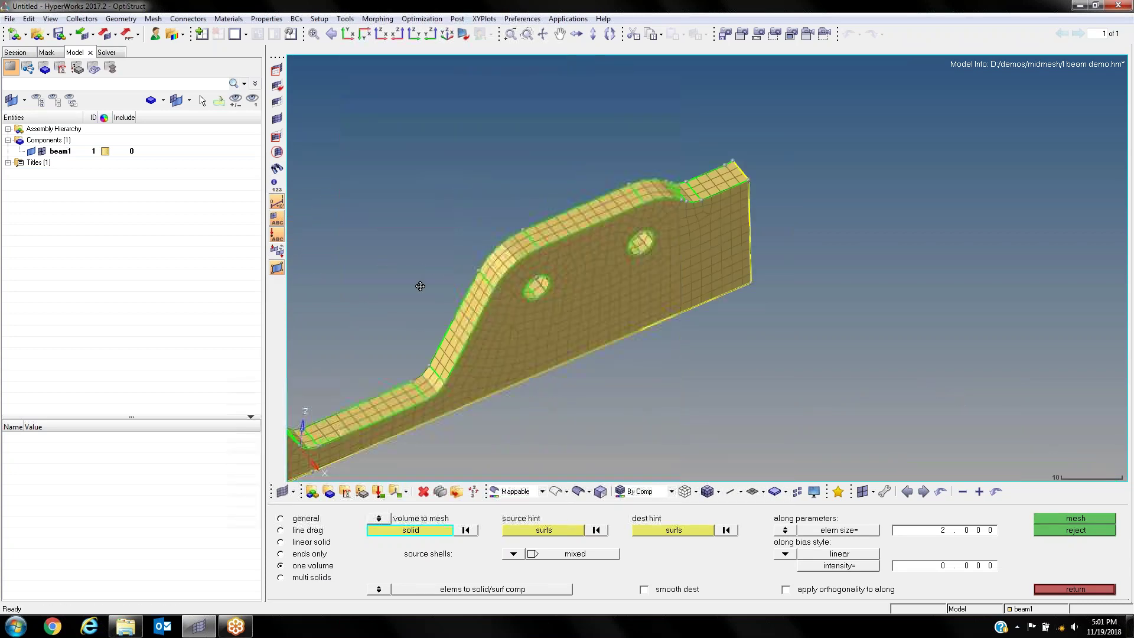
{"action": "scroll", "coordinate": [420, 286], "scroll_direction": "up", "scroll_amount": 4}
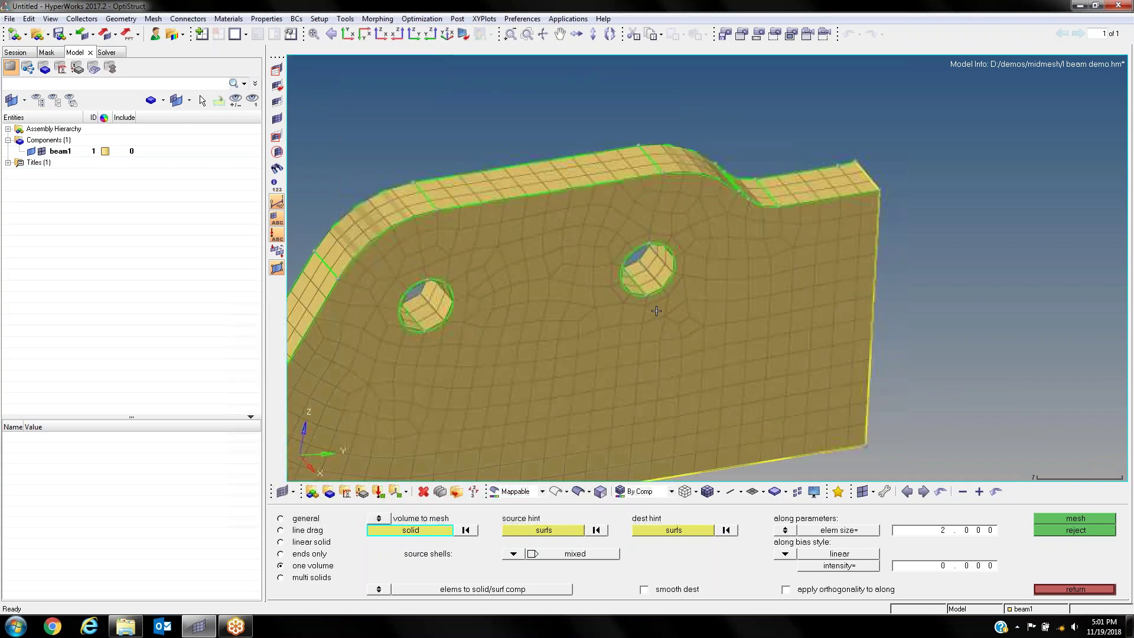
{"action": "scroll", "coordinate": [657, 310], "scroll_direction": "up", "scroll_amount": 3}
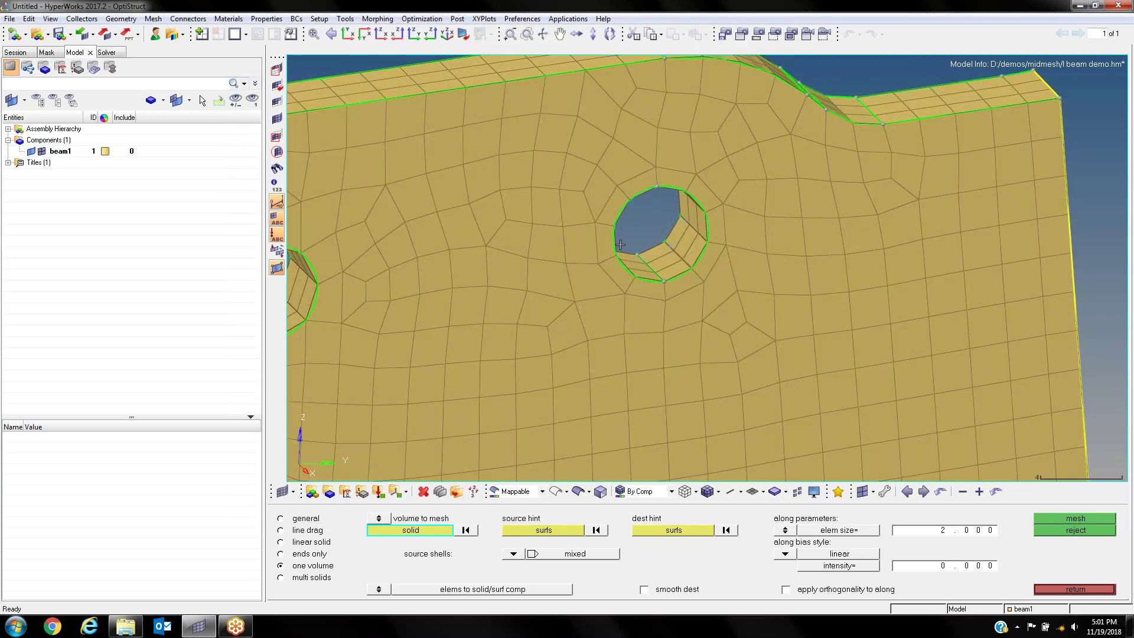
{"action": "scroll", "coordinate": [685, 203], "scroll_direction": "down", "scroll_amount": 4}
{"action": "mouse_move", "coordinate": [608, 201]}
{"action": "left_mouse_down", "text": "ctrl"}
{"action": "mouse_move", "coordinate": [765, 248]}
{"action": "mouse_move", "coordinate": [699, 198]}
{"action": "mouse_move", "coordinate": [593, 192]}
{"action": "left_mouse_up", "text": "ctrl"}
{"action": "scroll", "coordinate": [593, 192], "scroll_direction": "down", "scroll_amount": 2}
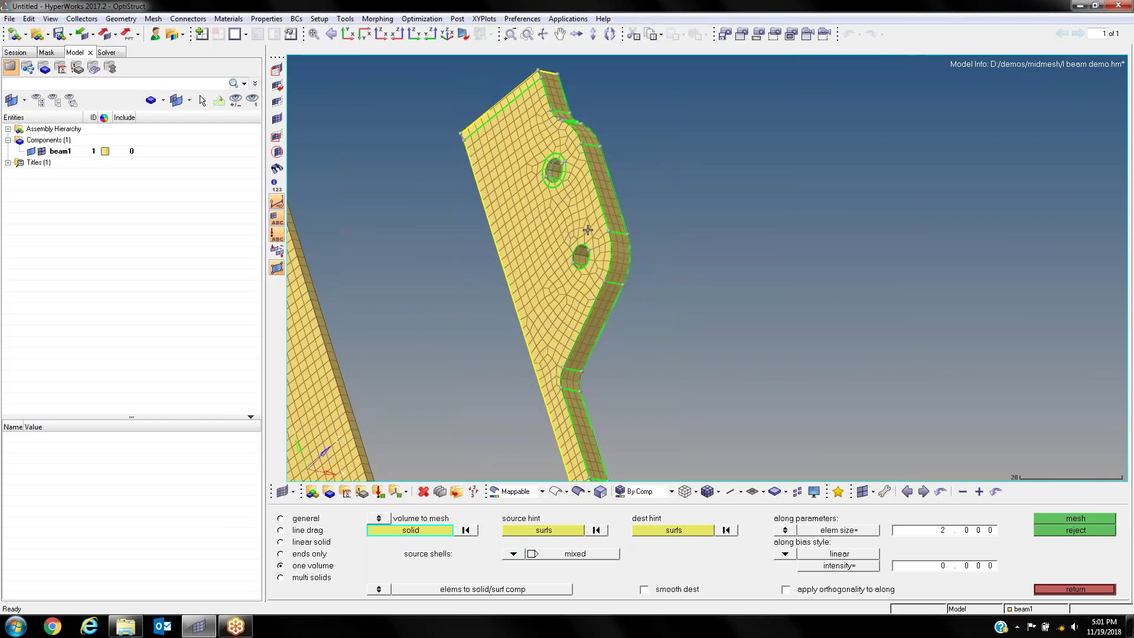
{"action": "left_click_drag", "start_coordinate": [615, 239], "coordinate": [654, 241], "text": "ctrl"}
{"action": "scroll", "coordinate": [609, 237], "scroll_direction": "up", "scroll_amount": 3}
{"action": "scroll", "coordinate": [613, 234], "scroll_direction": "down", "scroll_amount": 2}
{"action": "scroll", "coordinate": [527, 190], "scroll_direction": "down", "scroll_amount": 2}
{"action": "scroll", "coordinate": [626, 239], "scroll_direction": "down", "scroll_amount": 2}
{"action": "left_click_drag", "start_coordinate": [590, 328], "coordinate": [710, 365], "text": "ctrl"}
{"action": "left_click", "coordinate": [1072, 589]}
{"action": "scroll", "coordinate": [650, 260], "scroll_direction": "up", "scroll_amount": 2}
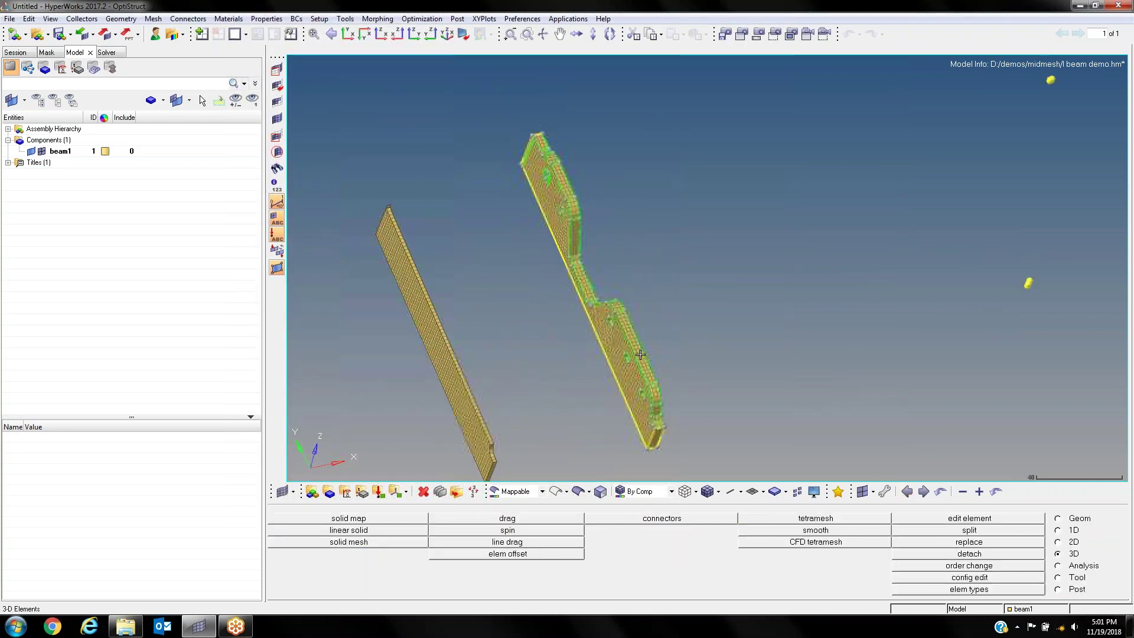
{"action": "left_click_drag", "start_coordinate": [574, 388], "coordinate": [600, 374], "text": "ctrl"}
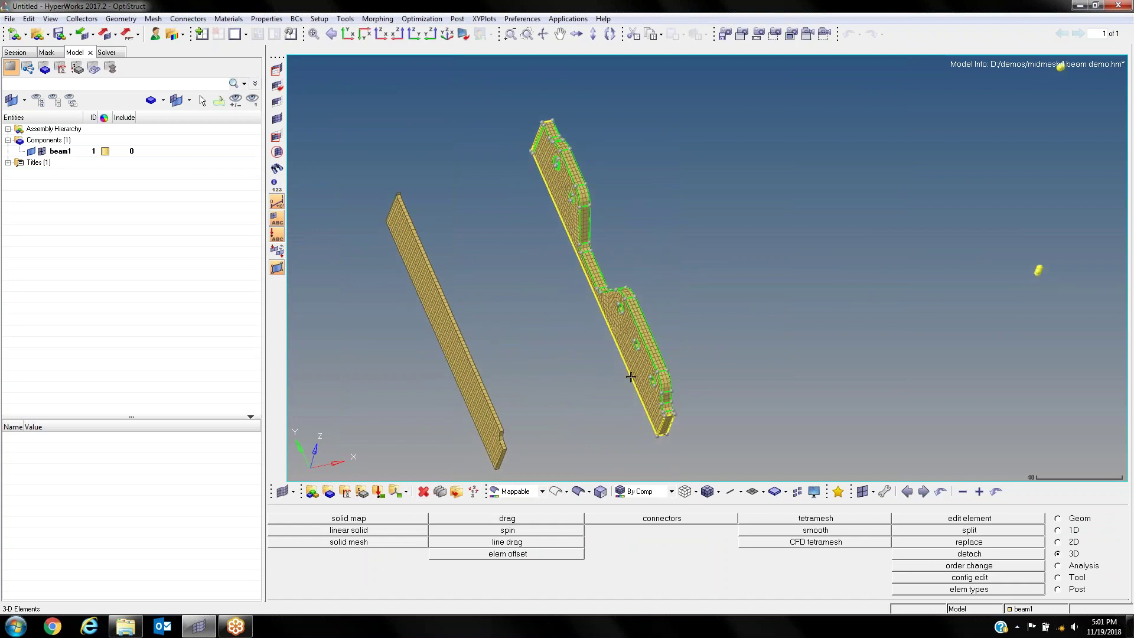